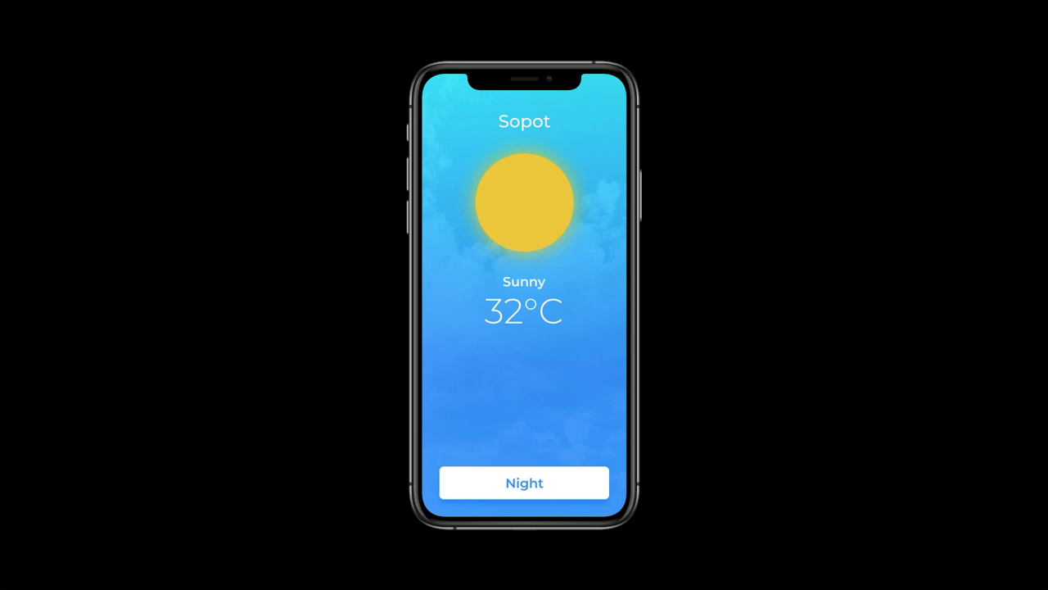
# In the preview, switch the weather prototype to the clear night screen and back to the sunny day.
pyautogui.click(590, 488)
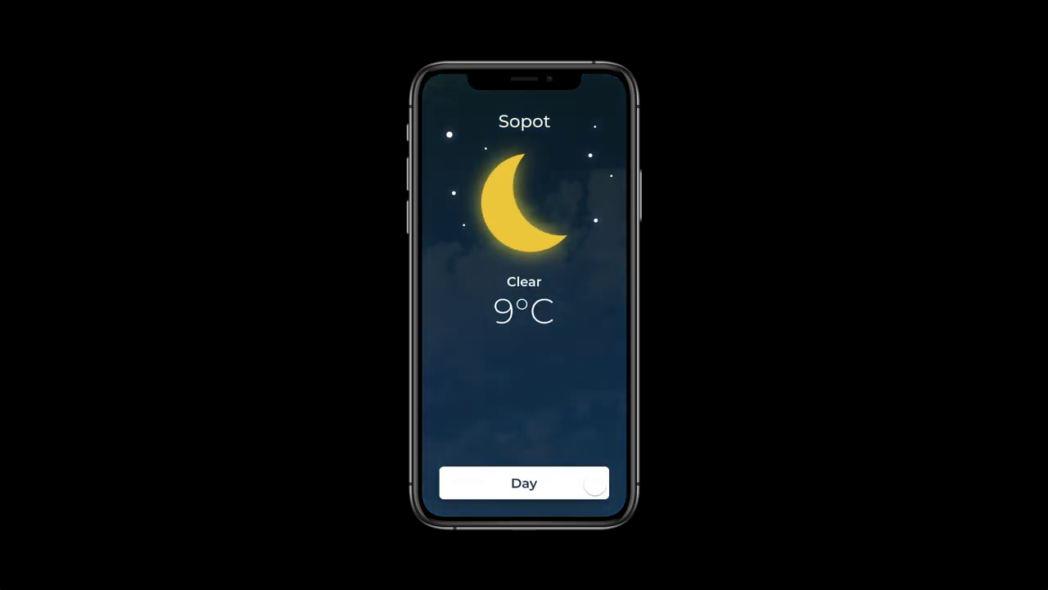
pyautogui.click(595, 484)
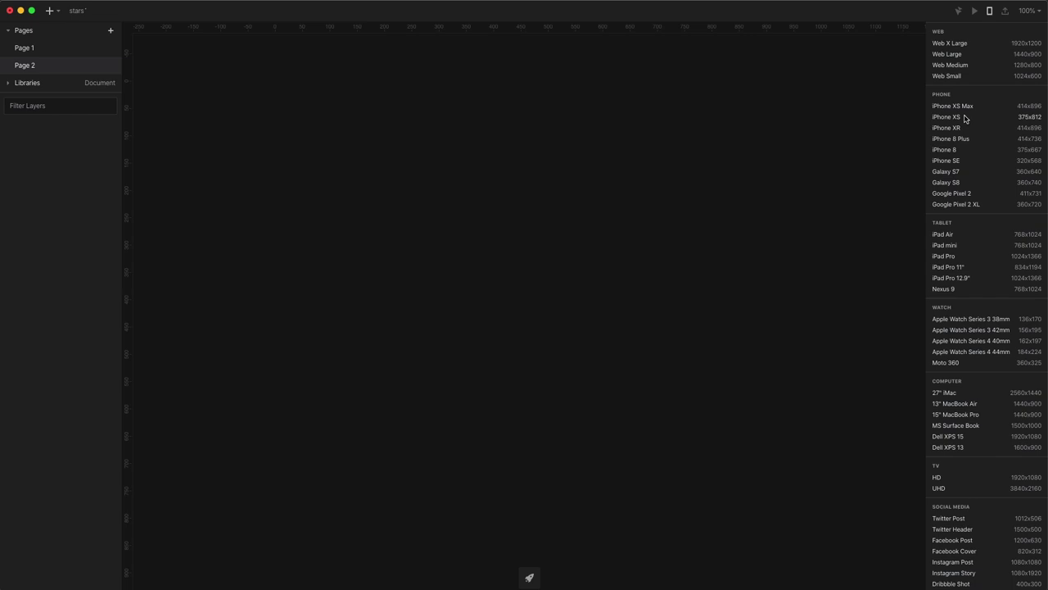
# Reposition the new artboard and rename it Screen 1.
pyautogui.click(965, 119)
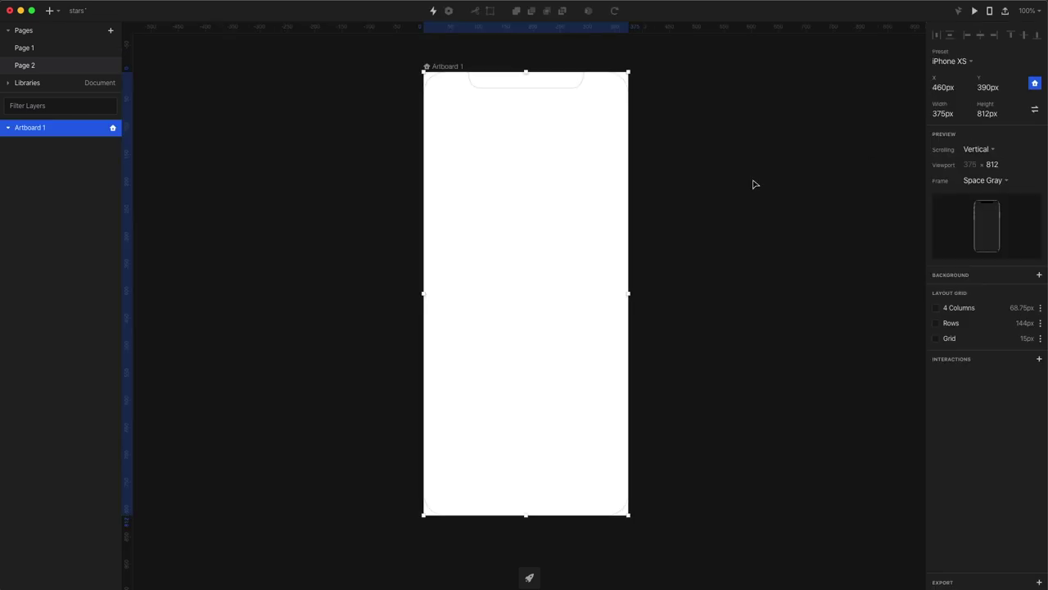
pyautogui.moveTo(444, 65); pyautogui.dragTo(320, 79)
pyautogui.doubleClick(320, 79)
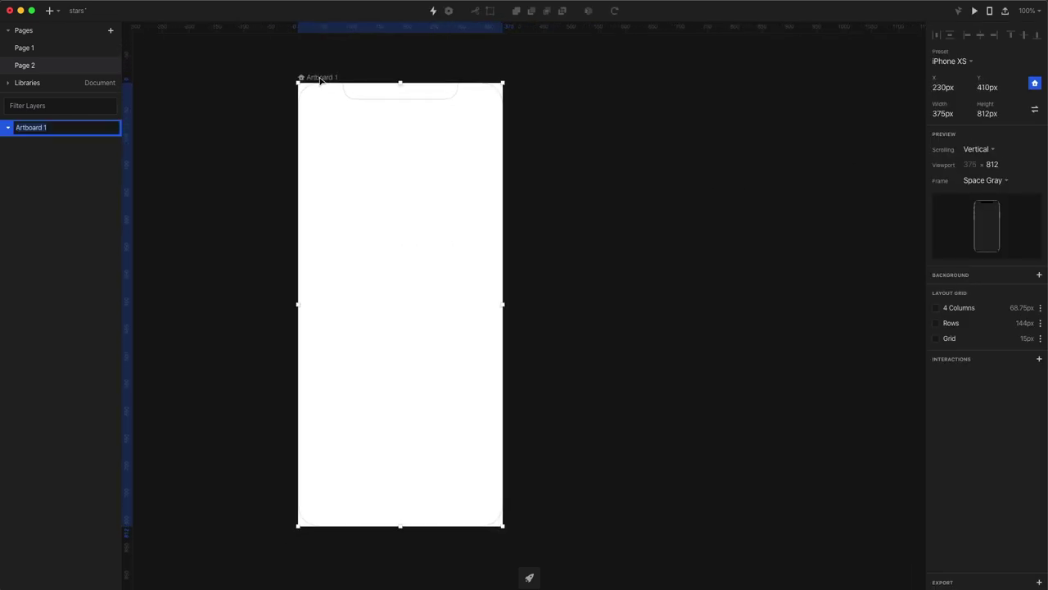
pyautogui.write('Screen 1')
pyautogui.press('Return')
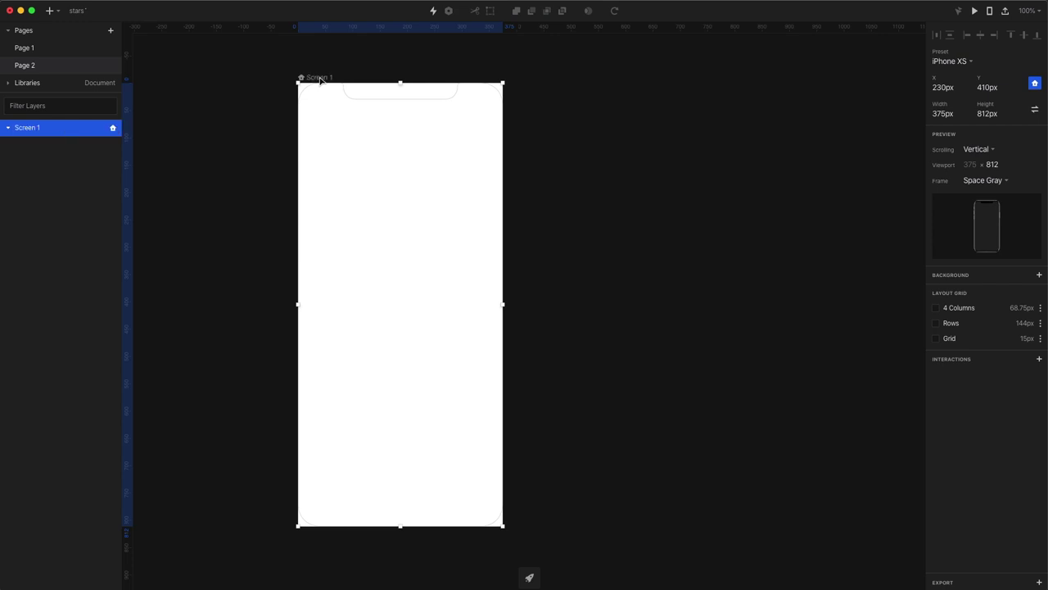
# Cover Screen 1 with a rectangle filled with a vertical cyan-to-blue linear gradient.
pyautogui.click(680, 126)
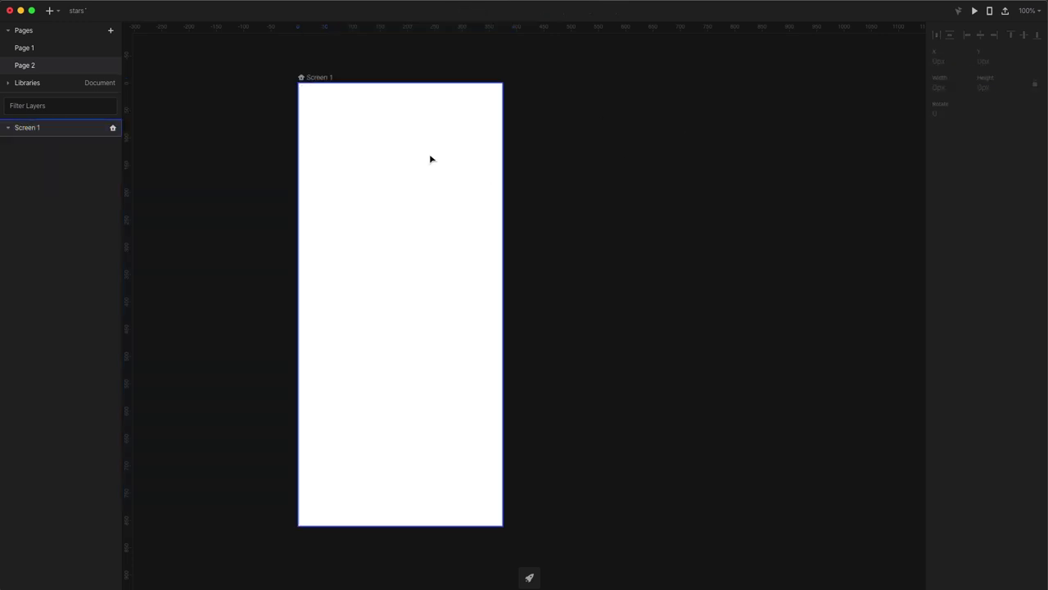
pyautogui.click(301, 79)
pyautogui.moveTo(300, 83); pyautogui.dragTo(503, 525)
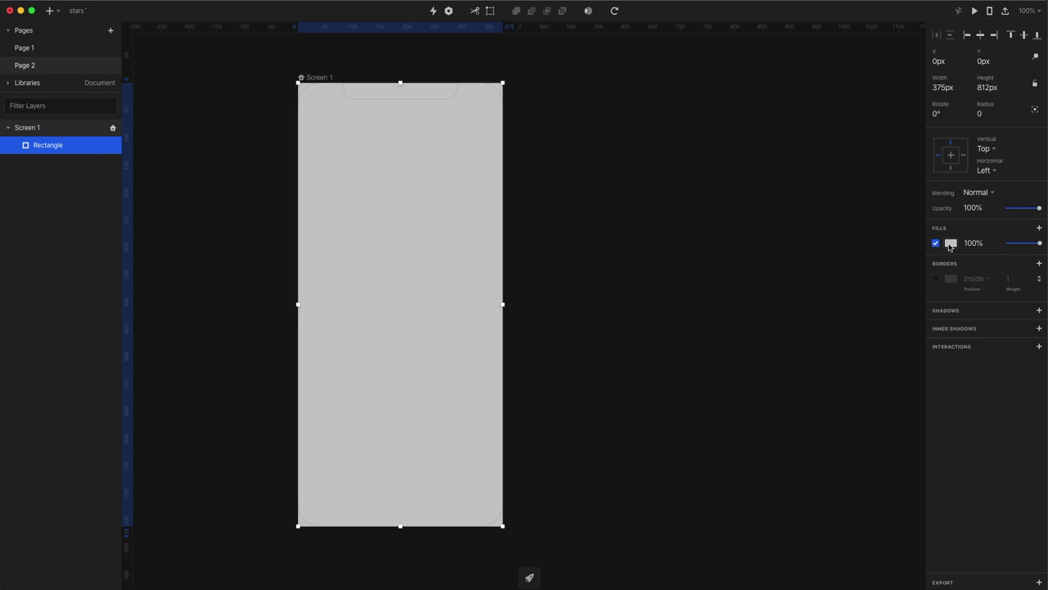
pyautogui.click(950, 244)
pyautogui.click(999, 262)
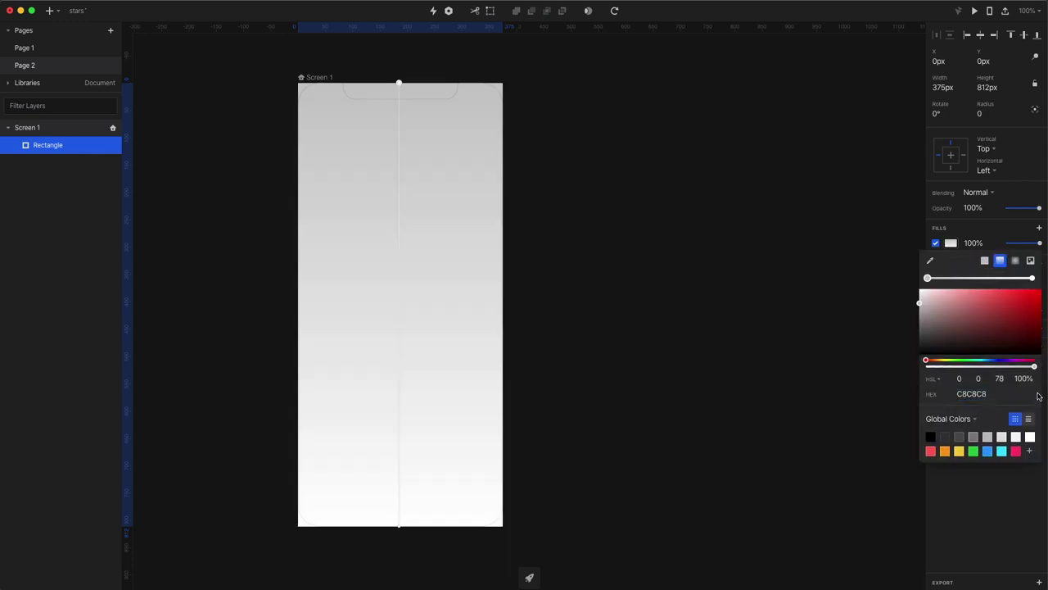
pyautogui.click(987, 451)
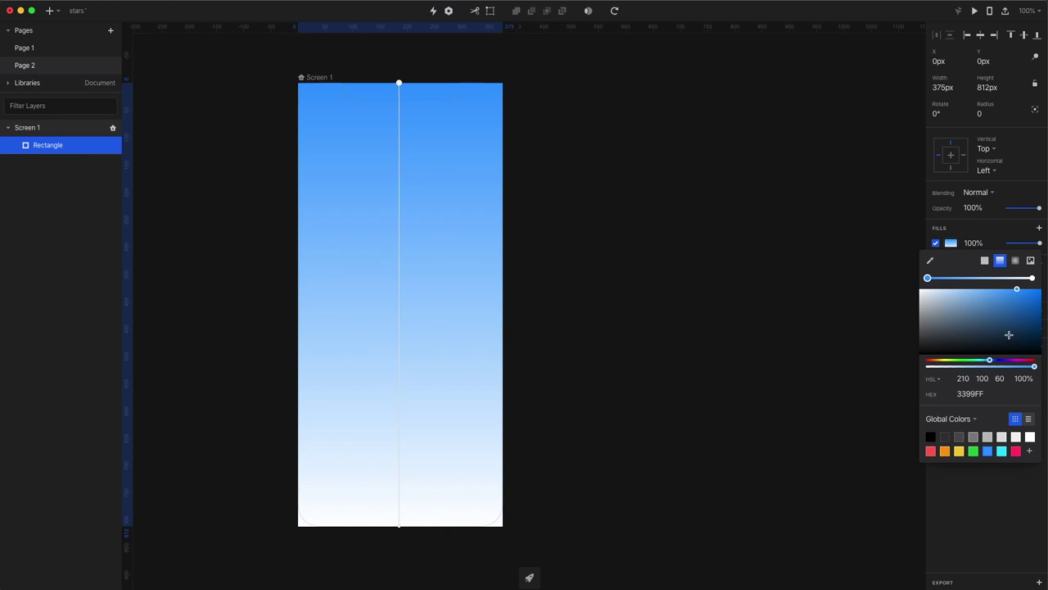
pyautogui.click(1031, 279)
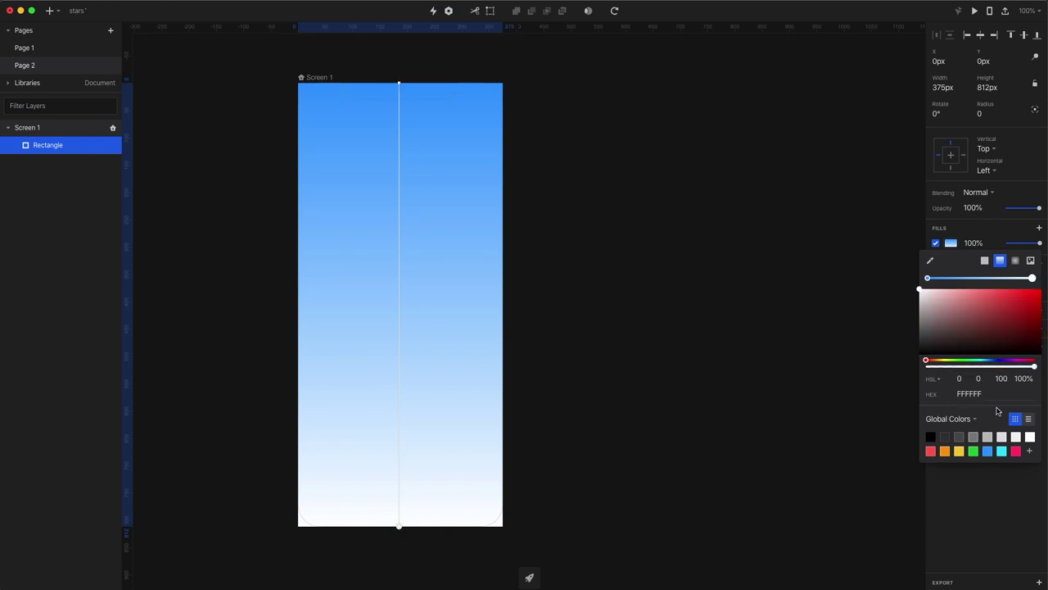
pyautogui.click(1001, 451)
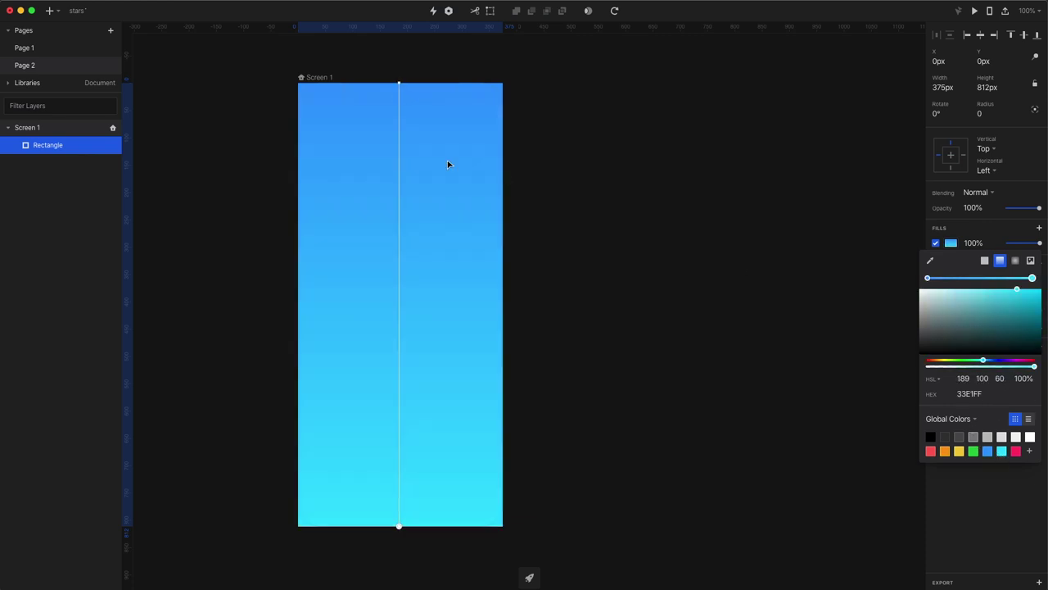
pyautogui.moveTo(400, 85); pyautogui.dragTo(401, 369)
pyautogui.click(607, 430)
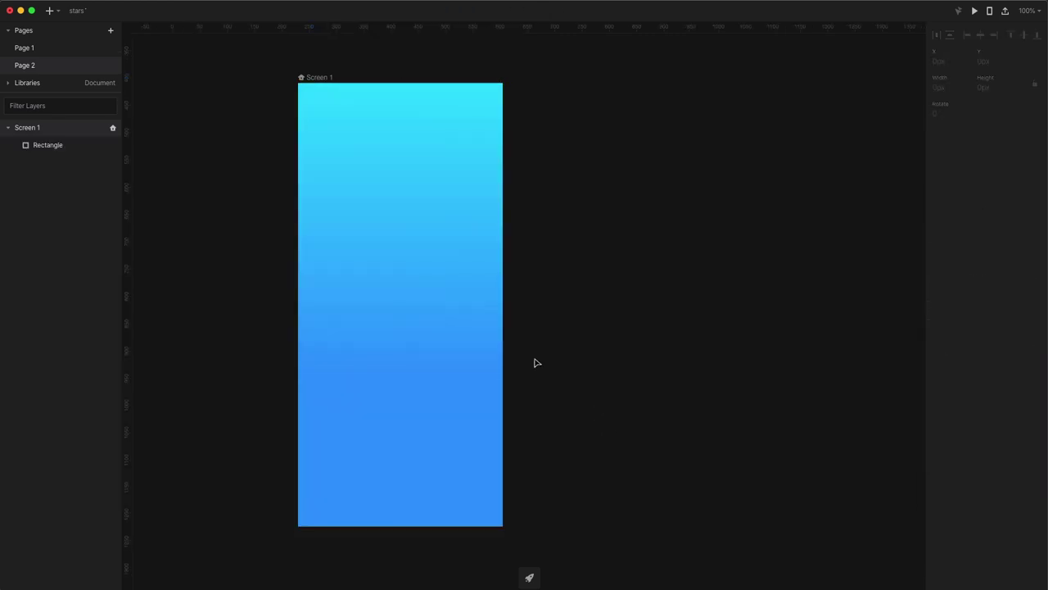
# Rename the full-screen rectangle layer BACKGROUND.
pyautogui.click(398, 322)
pyautogui.doubleClick(48, 150)
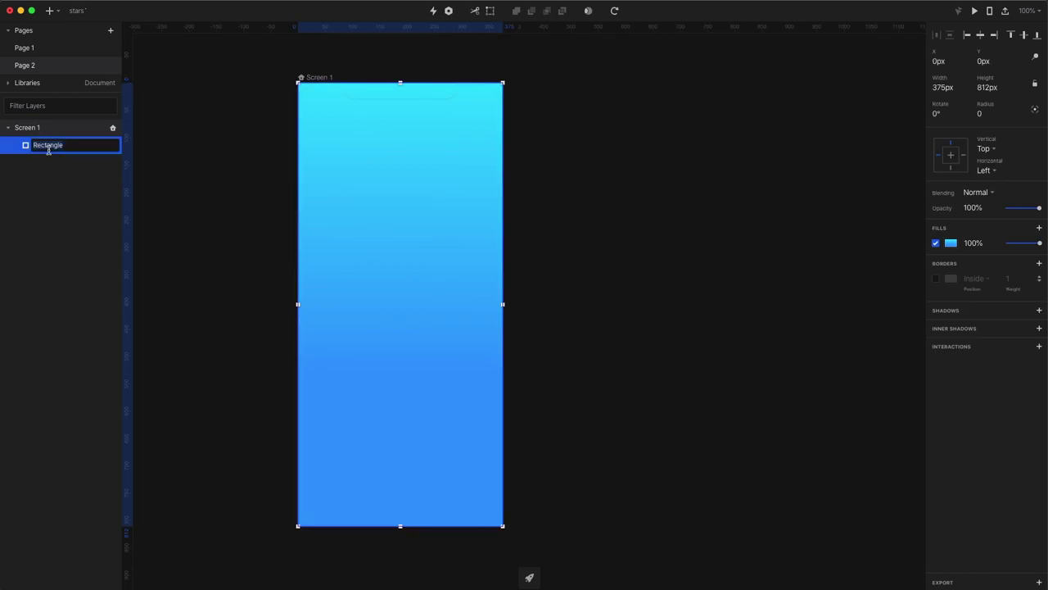
pyautogui.write('BACKGROUND')
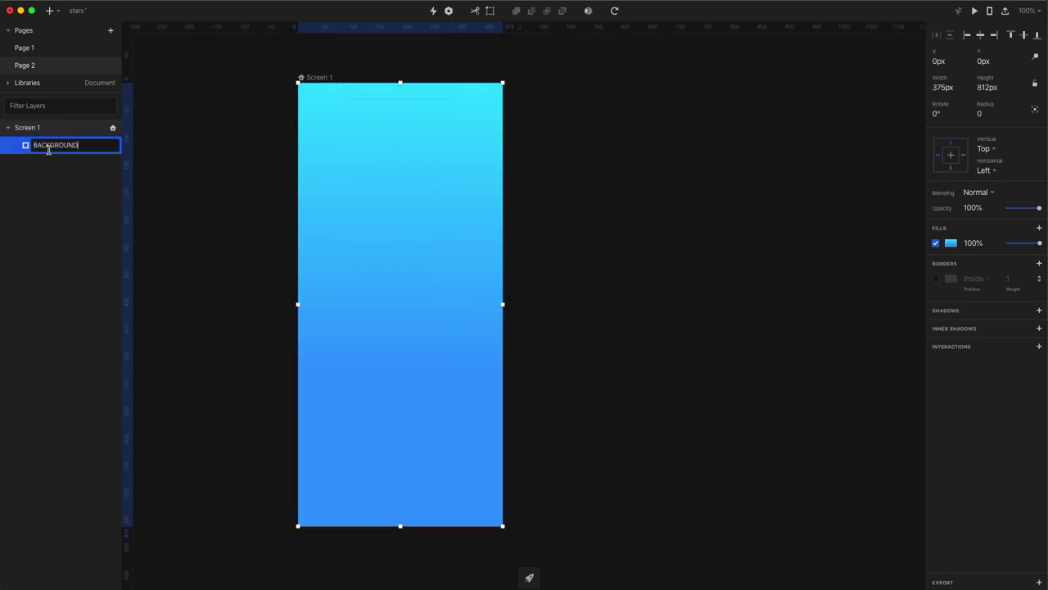
pyautogui.press('Return')
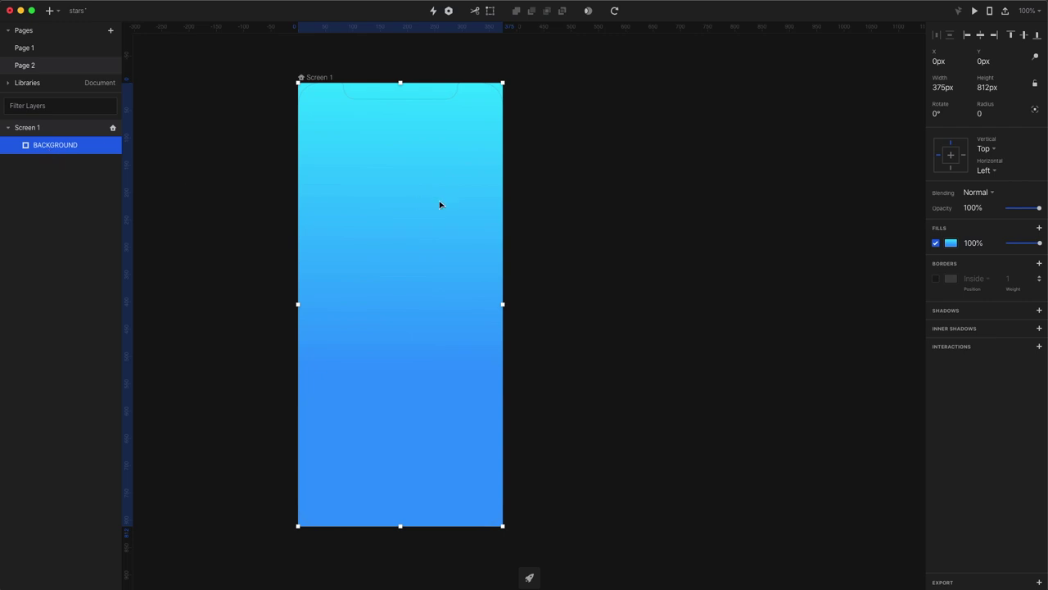
# Draw a 311×60 bar near the bottom of Screen 1 at X 32.
pyautogui.click(565, 264)
pyautogui.click(350, 472)
pyautogui.moveTo(316, 508)
pyautogui.mouseDown()
pyautogui.moveTo(444, 458)
pyautogui.moveTo(486, 479)
pyautogui.mouseUp()
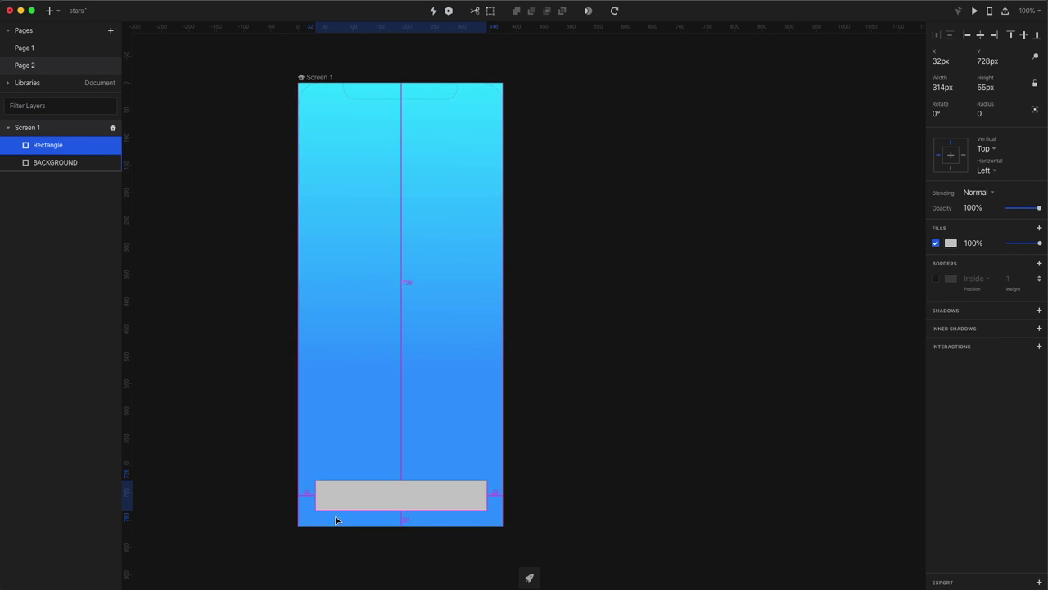
pyautogui.press('Right')
pyautogui.press('super+Left')
pyautogui.press('super+Left')
pyautogui.press('super+Left')
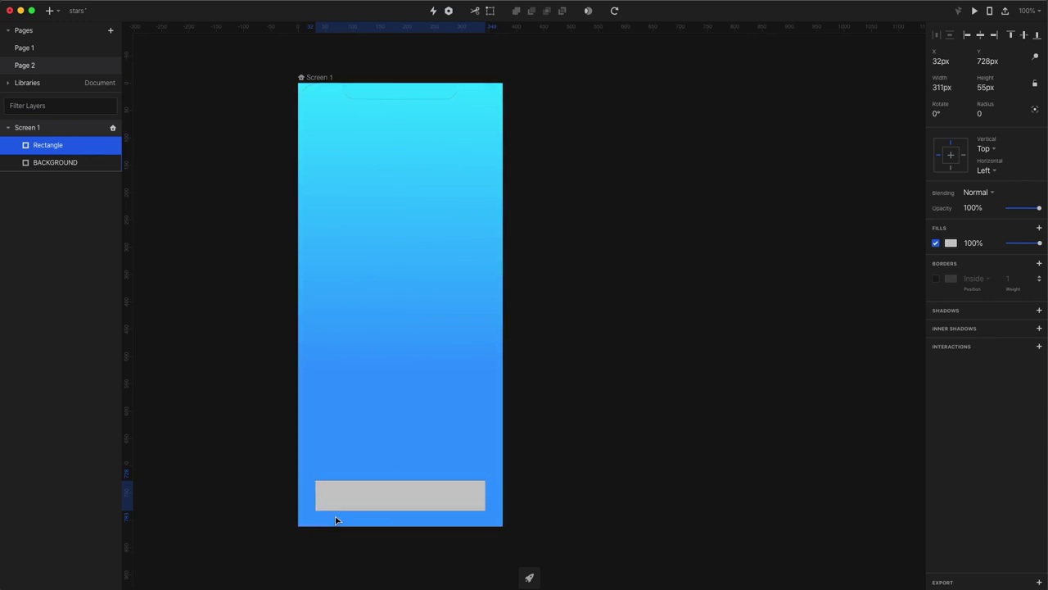
pyautogui.press('Up')
pyautogui.press('super+Down')
pyautogui.press('super+Down')
pyautogui.press('super+Down')
pyautogui.press('super+Down')
pyautogui.press('super+Down')
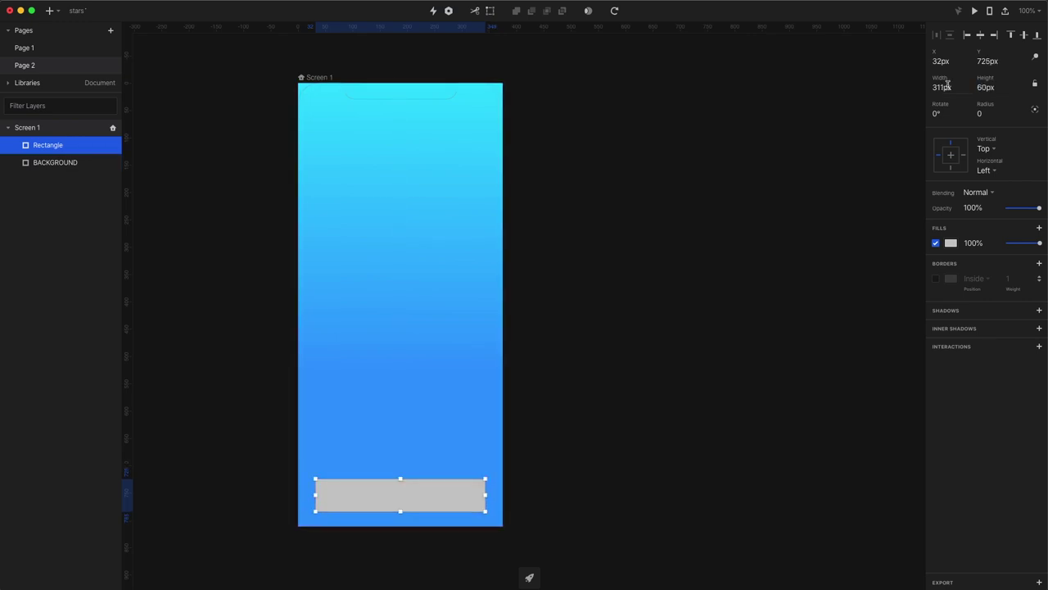
# Give the bar corner radius 8 and move it to Y 720.
pyautogui.click(985, 117)
pyautogui.press('Return')
pyautogui.click(765, 339)
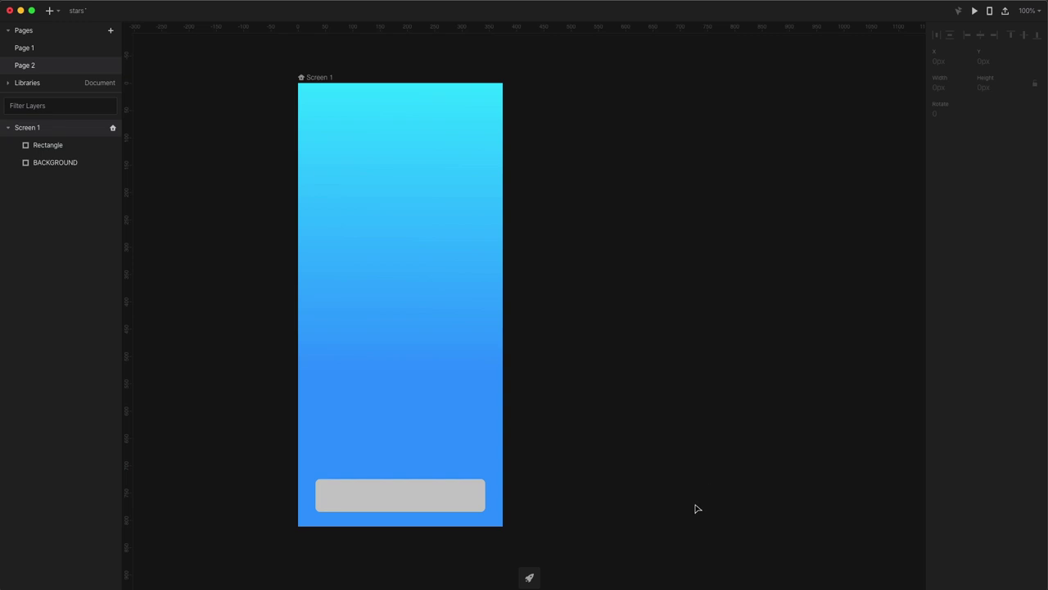
pyautogui.click(419, 511)
pyautogui.moveTo(419, 510); pyautogui.dragTo(423, 516)
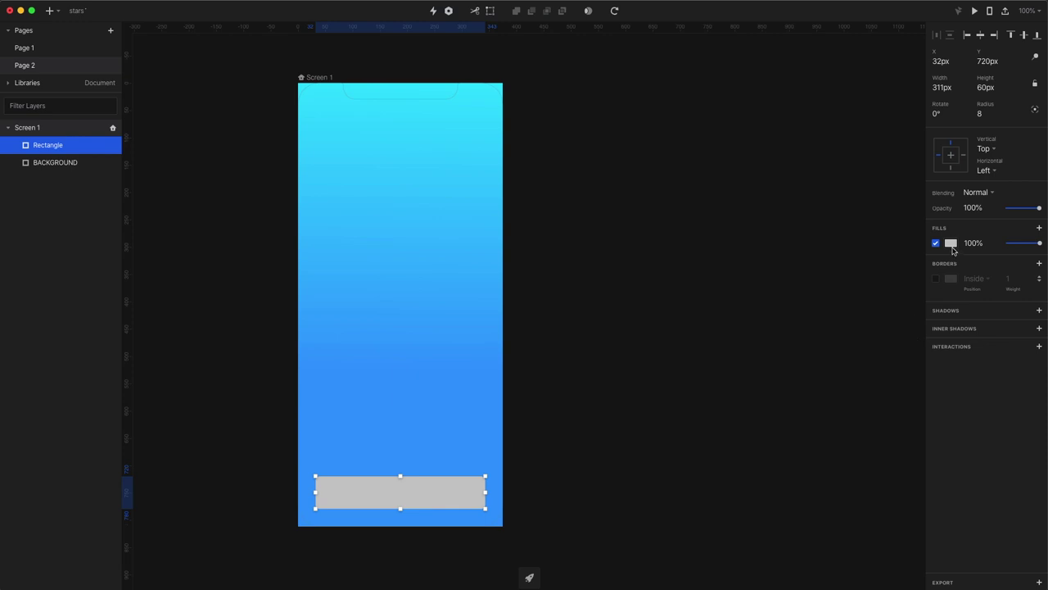
# Make the bottom bar's fill white.
pyautogui.click(951, 245)
pyautogui.moveTo(947, 298); pyautogui.dragTo(903, 253)
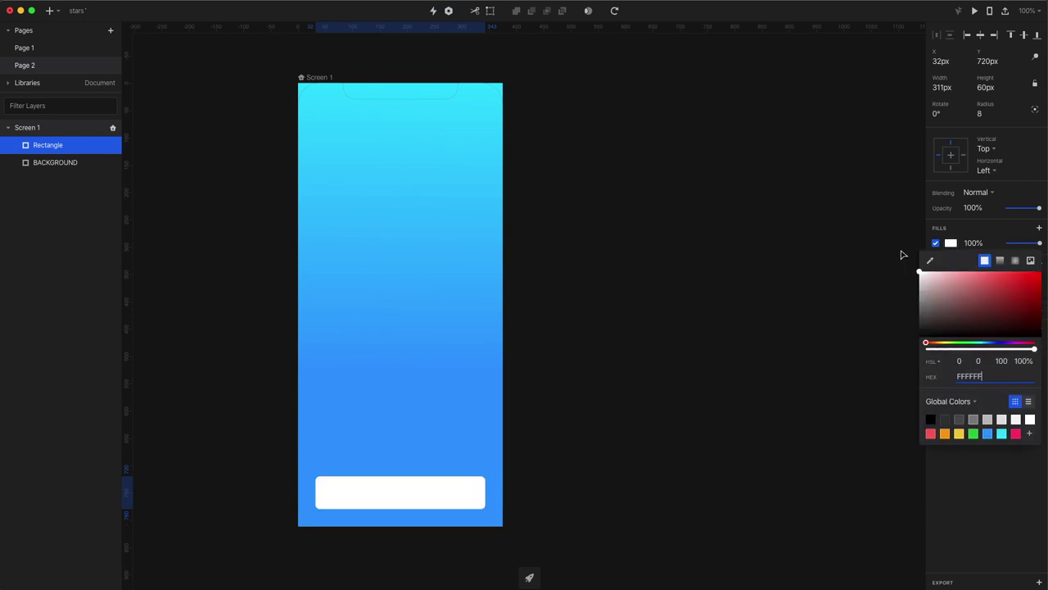
pyautogui.click(977, 530)
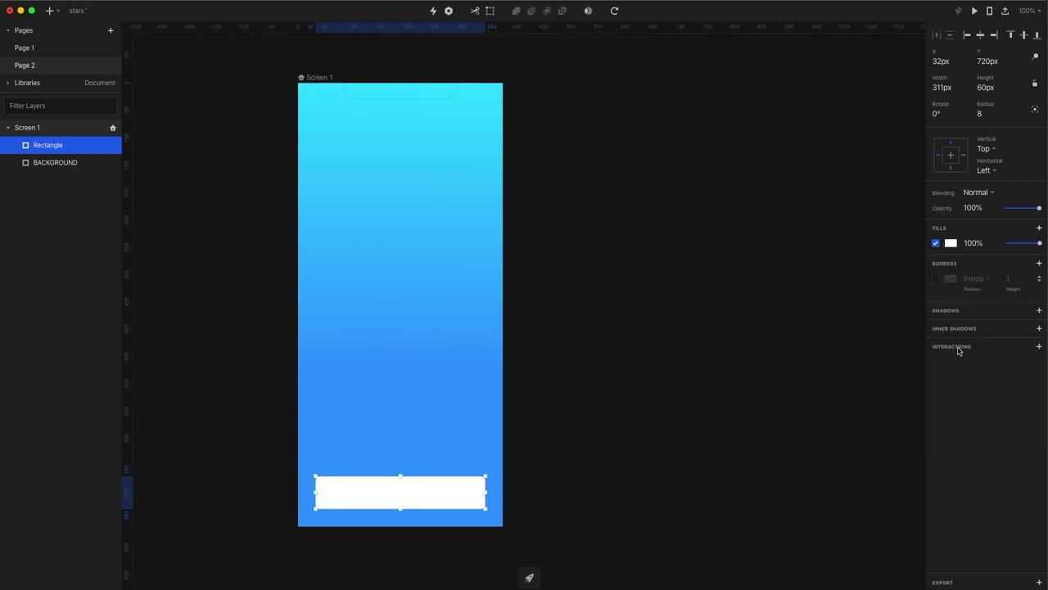
# Give the bar a background-blue 3399FF drop shadow with Y offset 8 and blur 16.
pyautogui.click(1039, 311)
pyautogui.click(950, 326)
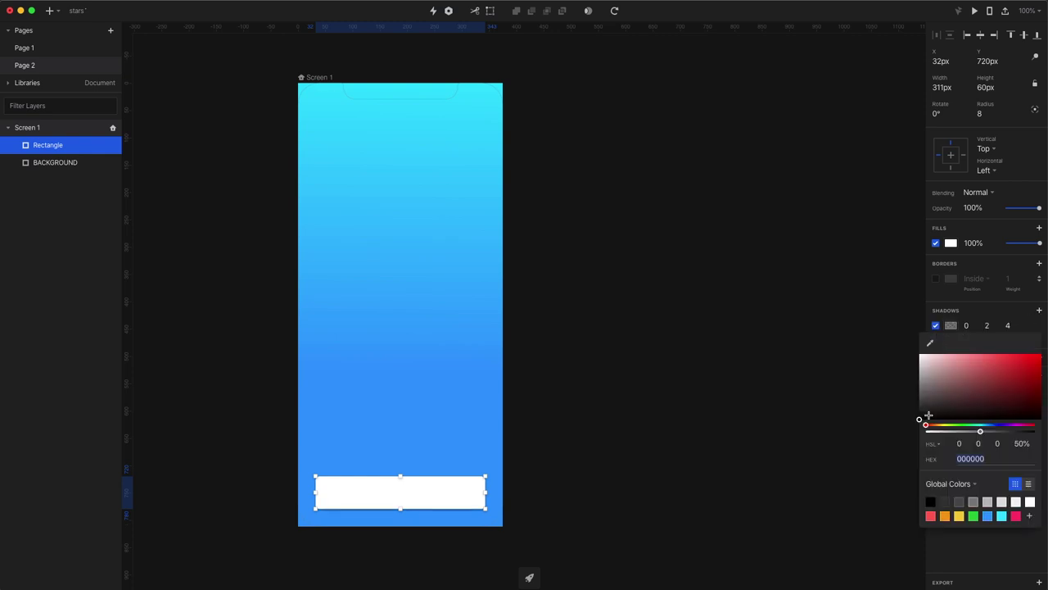
pyautogui.click(930, 342)
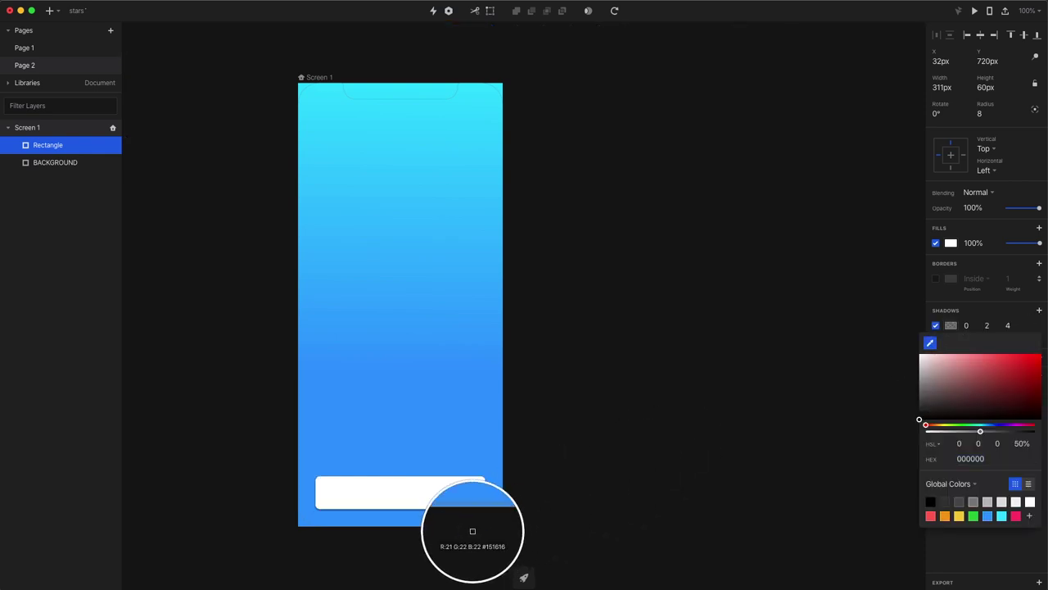
pyautogui.click(480, 523)
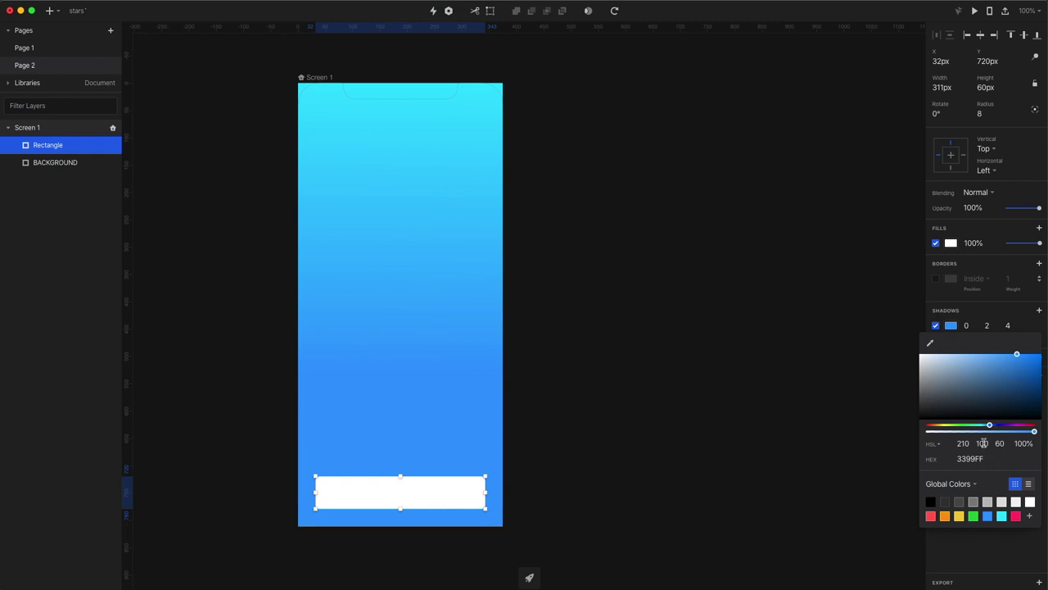
pyautogui.click(989, 326)
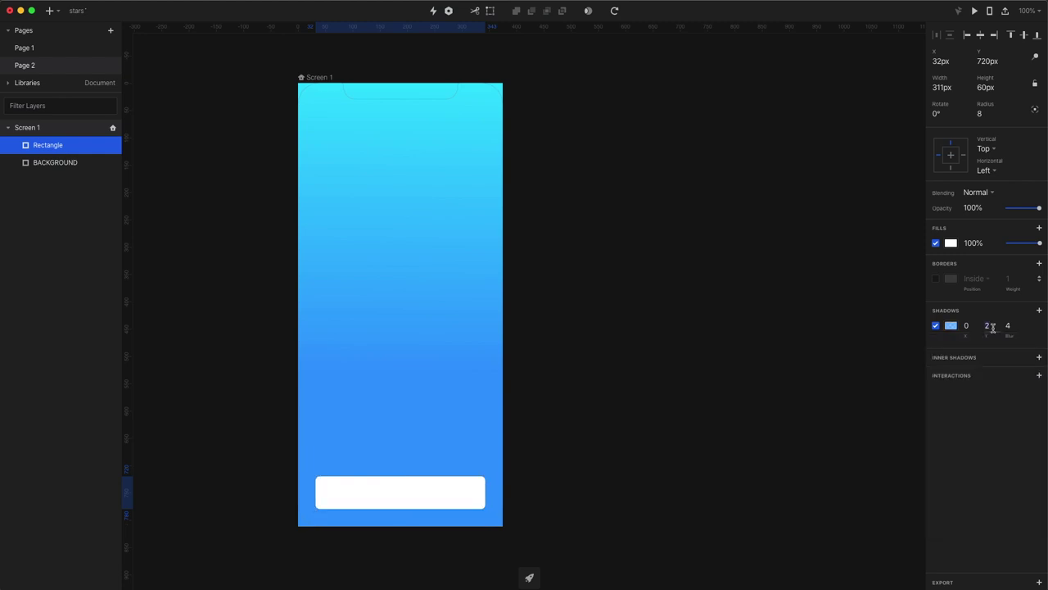
pyautogui.write('8')
pyautogui.write('16')
pyautogui.press('Return')
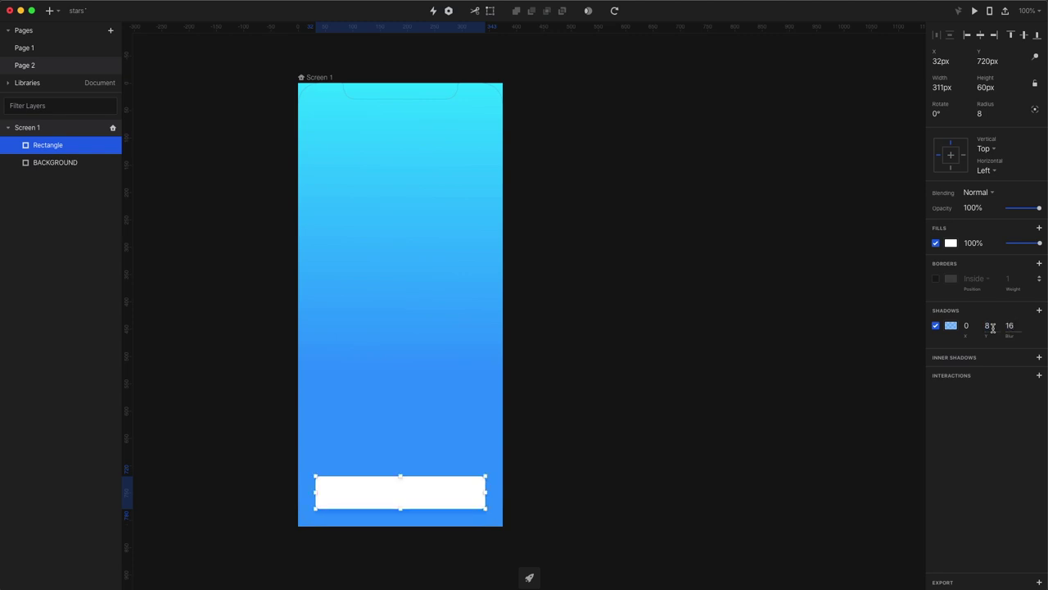
pyautogui.click(649, 399)
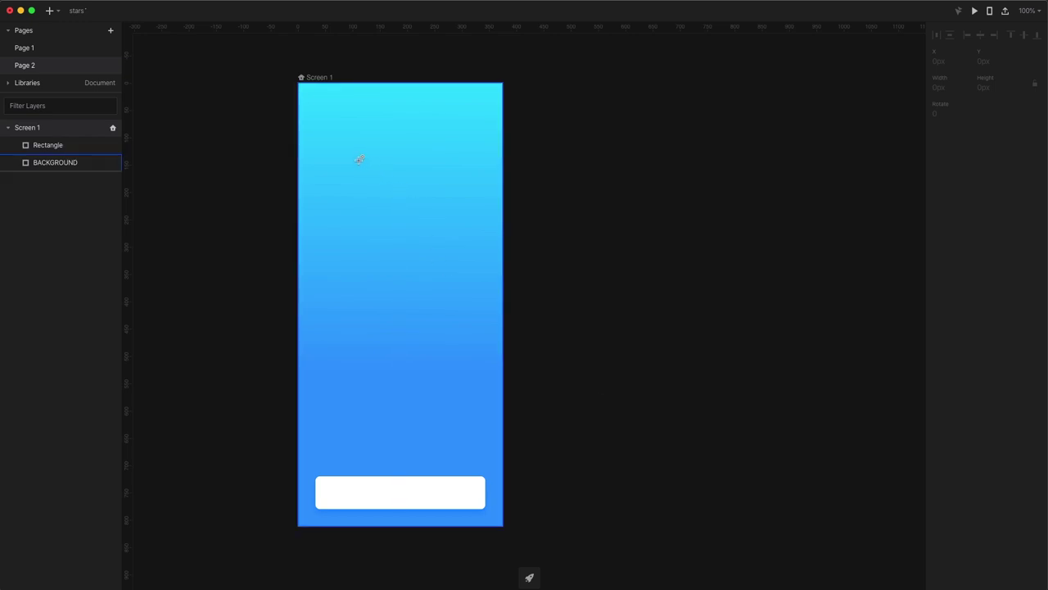
# Draw a yellow F3CA3E circle in the upper part of Screen 1.
pyautogui.moveTo(360, 159); pyautogui.dragTo(437, 257)
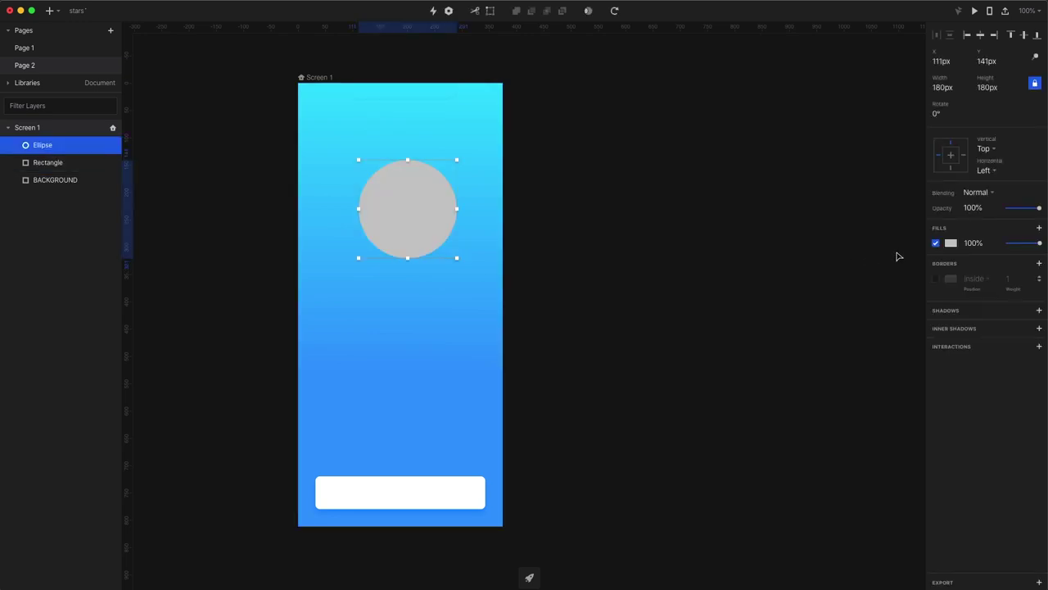
pyautogui.click(950, 244)
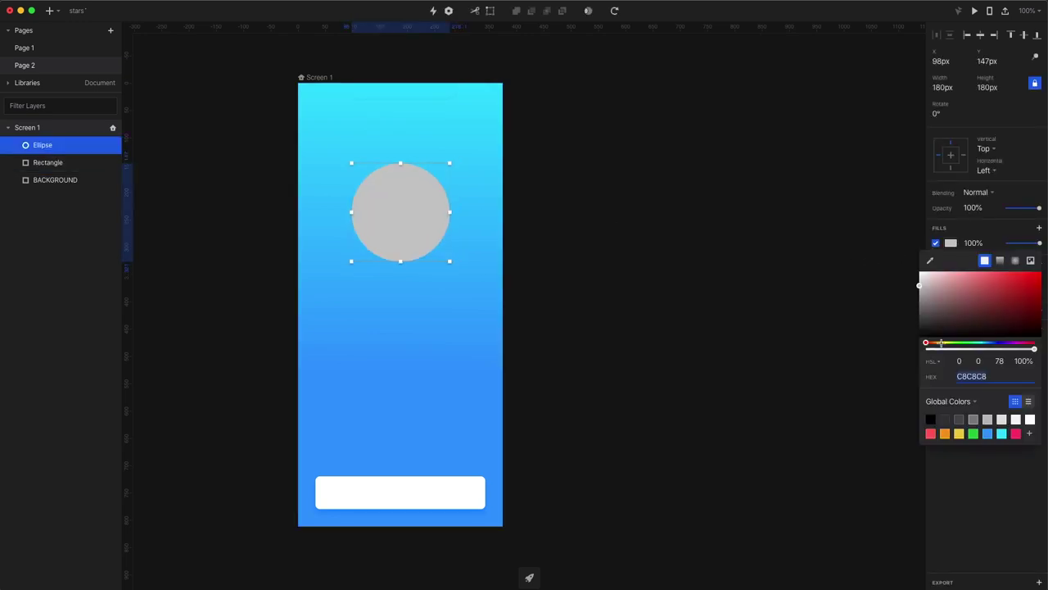
pyautogui.click(959, 434)
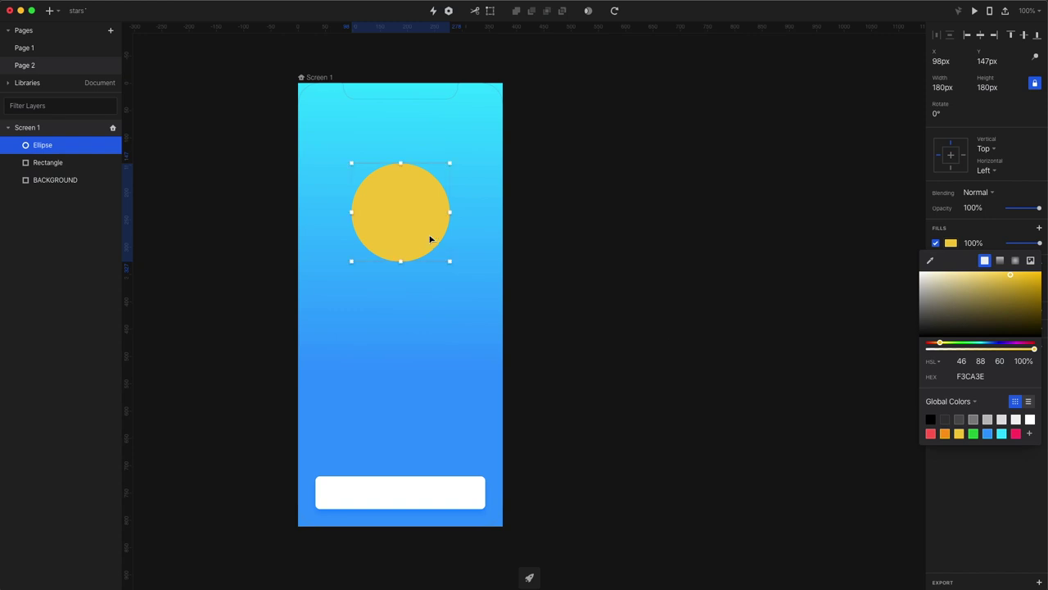
pyautogui.click(387, 227)
# Duplicate the circle, offset the copy, and subtract them into one Combined Shape.
pyautogui.press('super+d')
pyautogui.moveTo(397, 225); pyautogui.dragTo(480, 180)
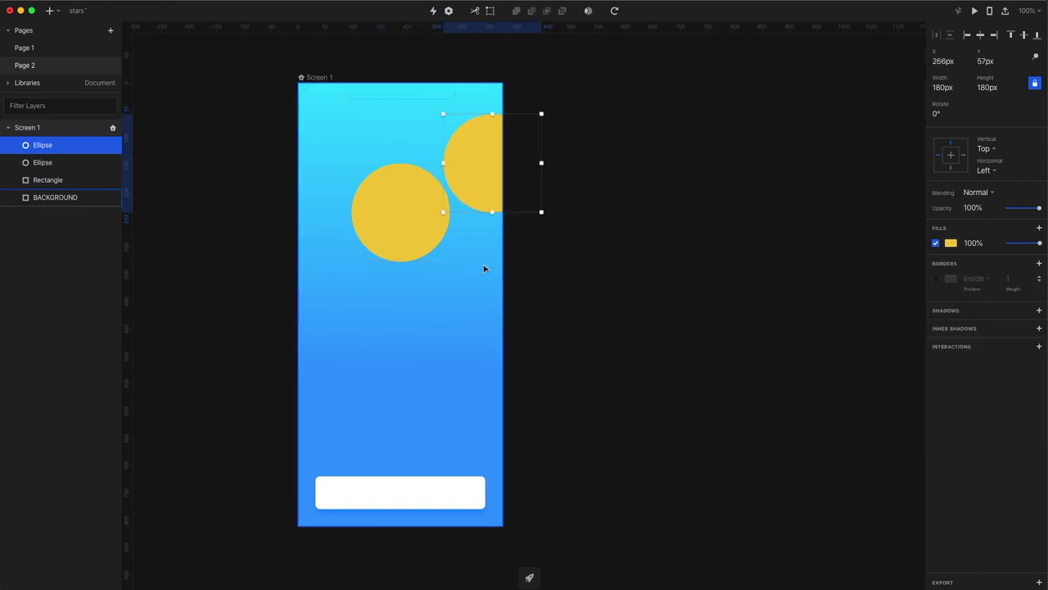
pyautogui.keyDown('shift'); pyautogui.click(414, 237); pyautogui.keyUp('shift')
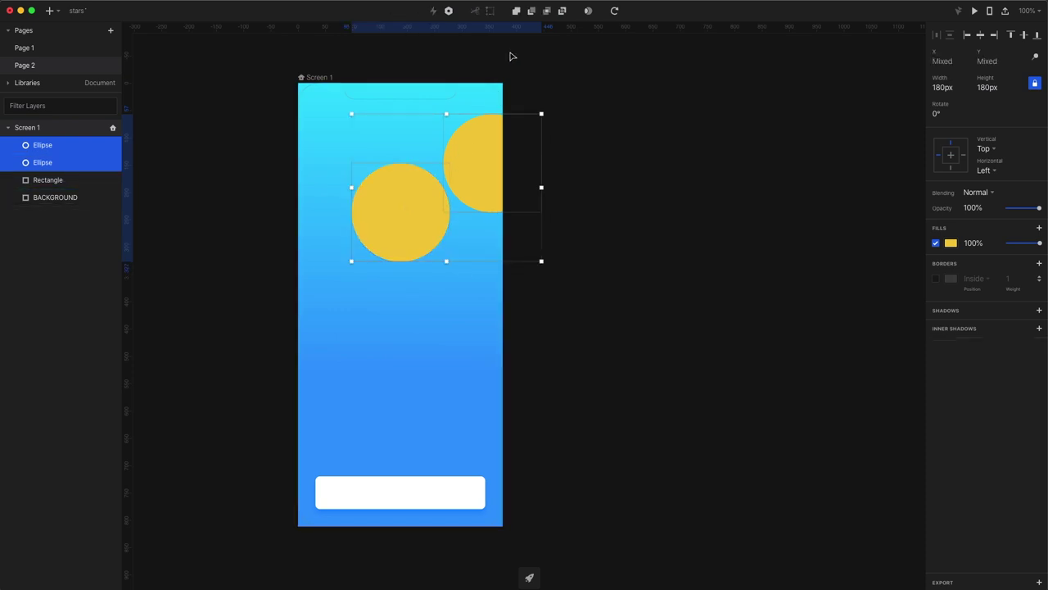
pyautogui.click(531, 12)
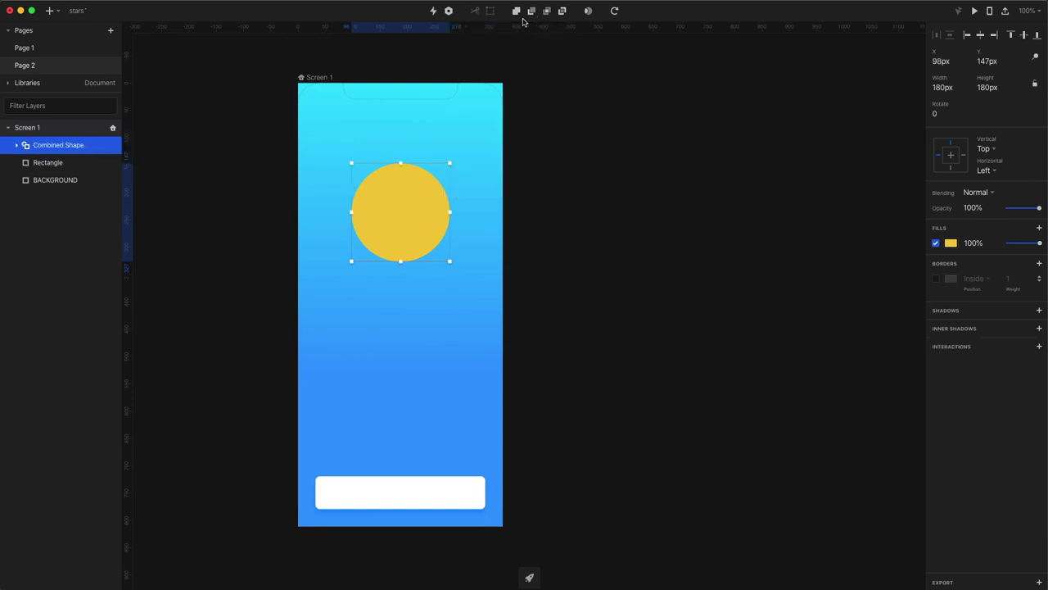
# Rename the combined shape SUN and the rectangle Button.
pyautogui.doubleClick(65, 146)
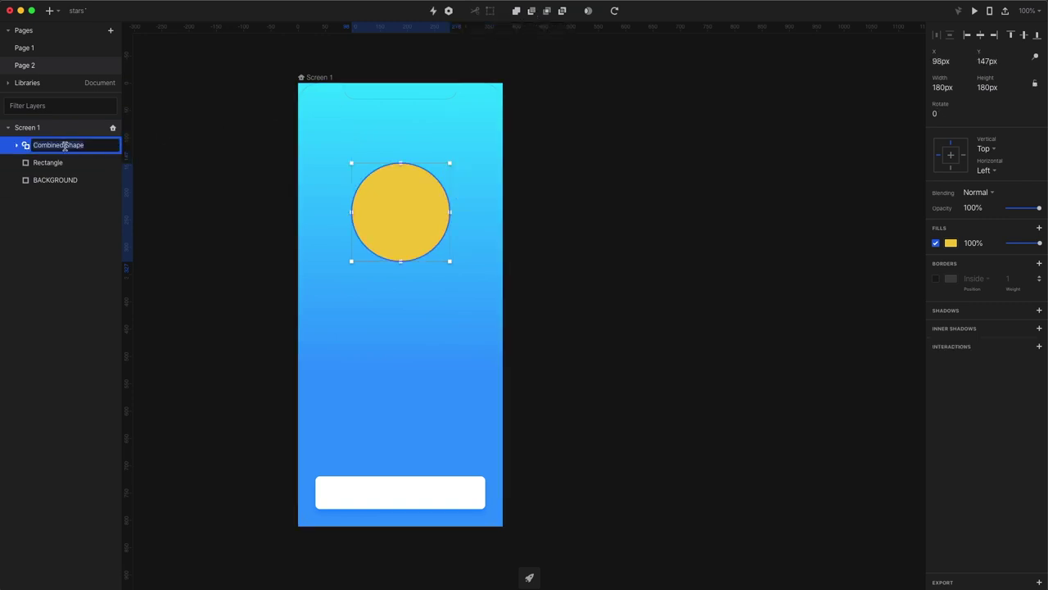
pyautogui.write('SUN')
pyautogui.doubleClick(56, 161)
pyautogui.write('Button')
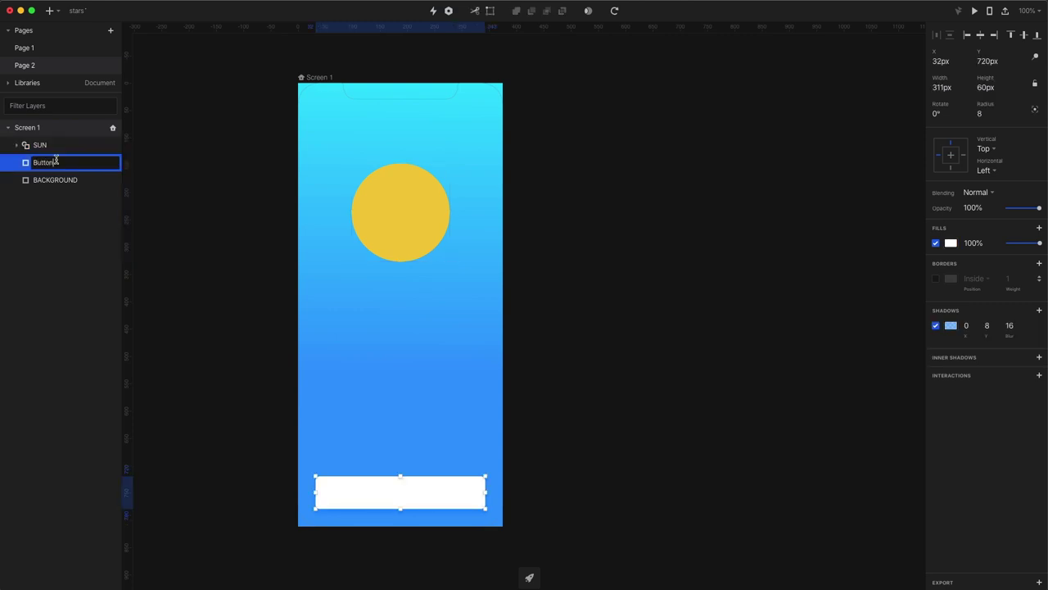
pyautogui.click(403, 220)
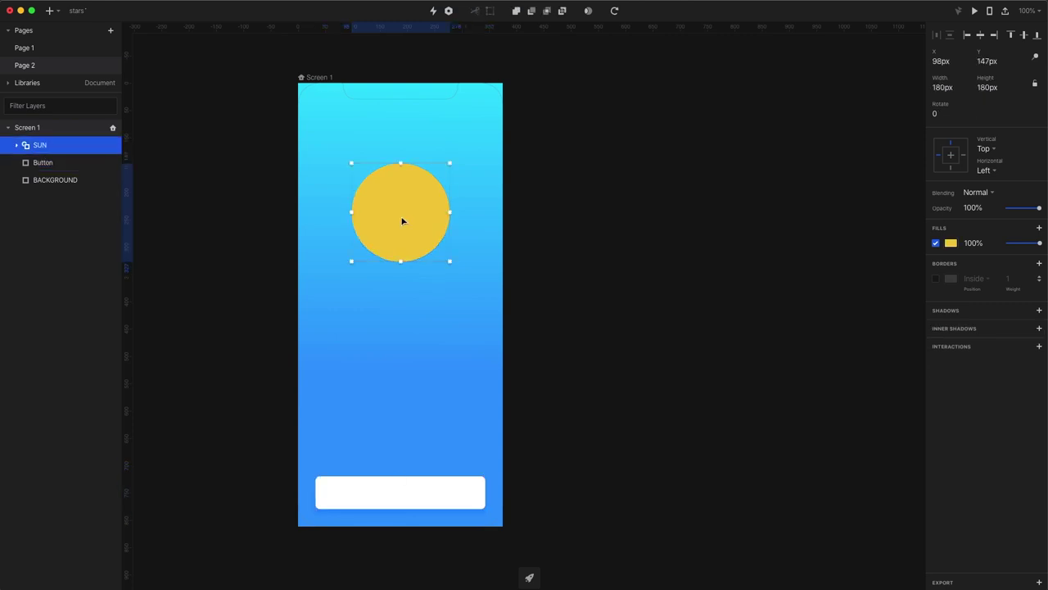
# Add a shadow to SUN coloured with the sun's sampled yellow.
pyautogui.click(1039, 310)
pyautogui.click(950, 325)
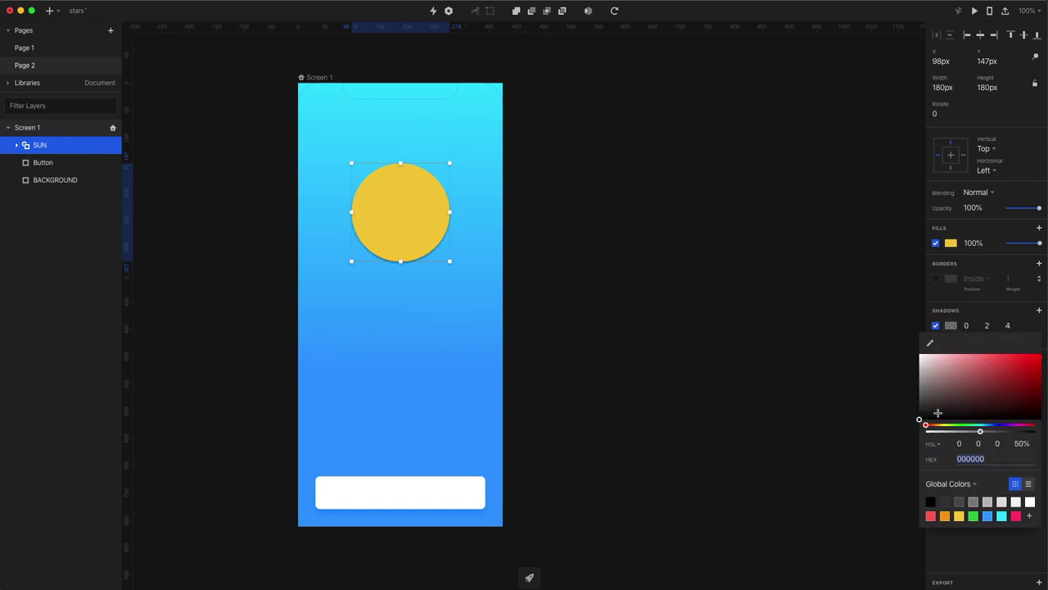
pyautogui.click(930, 344)
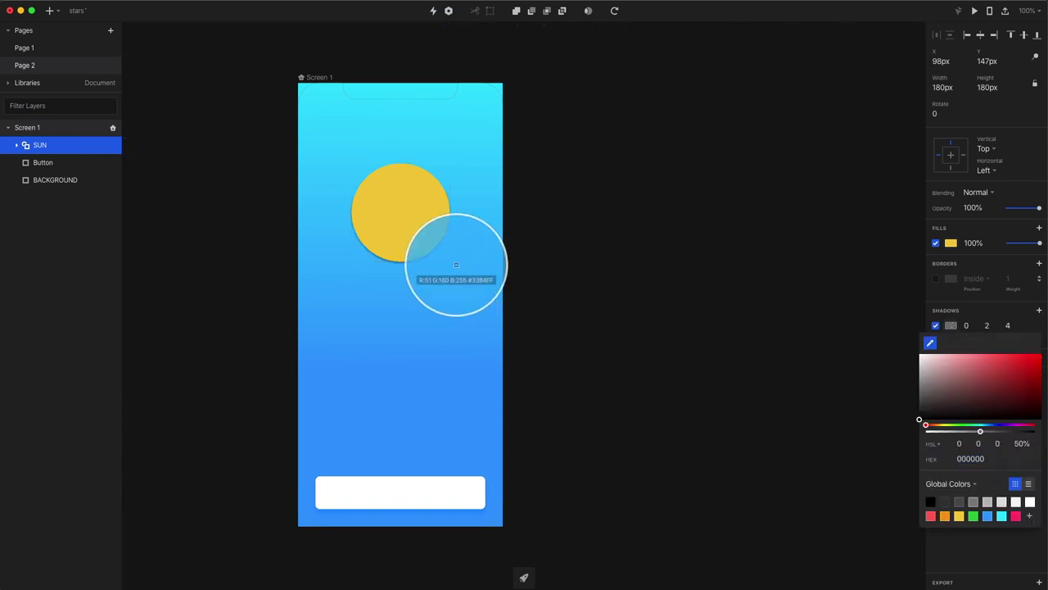
pyautogui.click(402, 217)
pyautogui.click(965, 558)
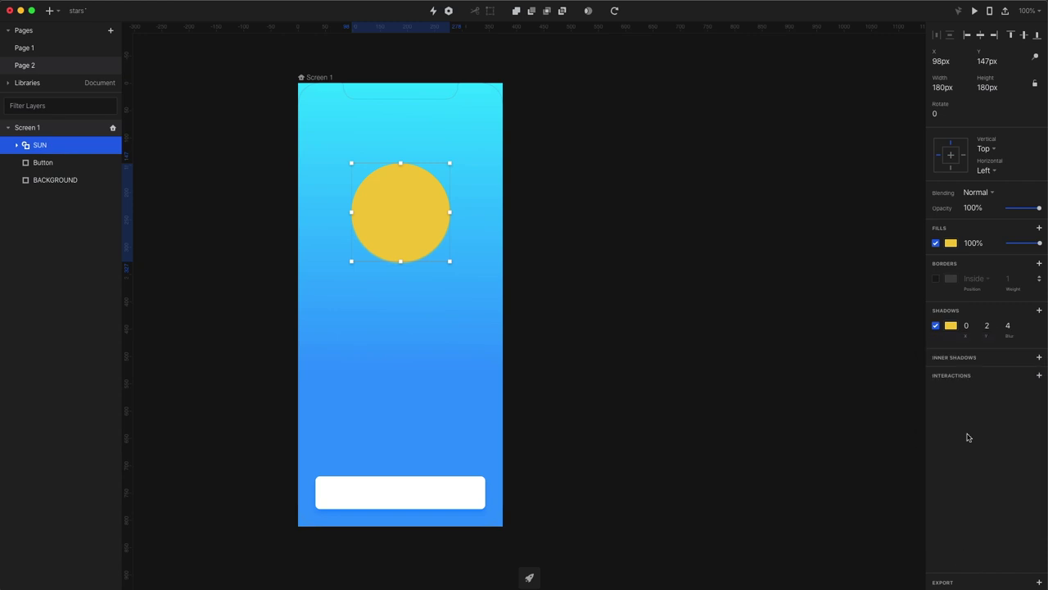
# Set the sun's glow to Y offset 0 and blur 32.
pyautogui.click(989, 328)
pyautogui.press('Escape')
pyautogui.press('Tab')
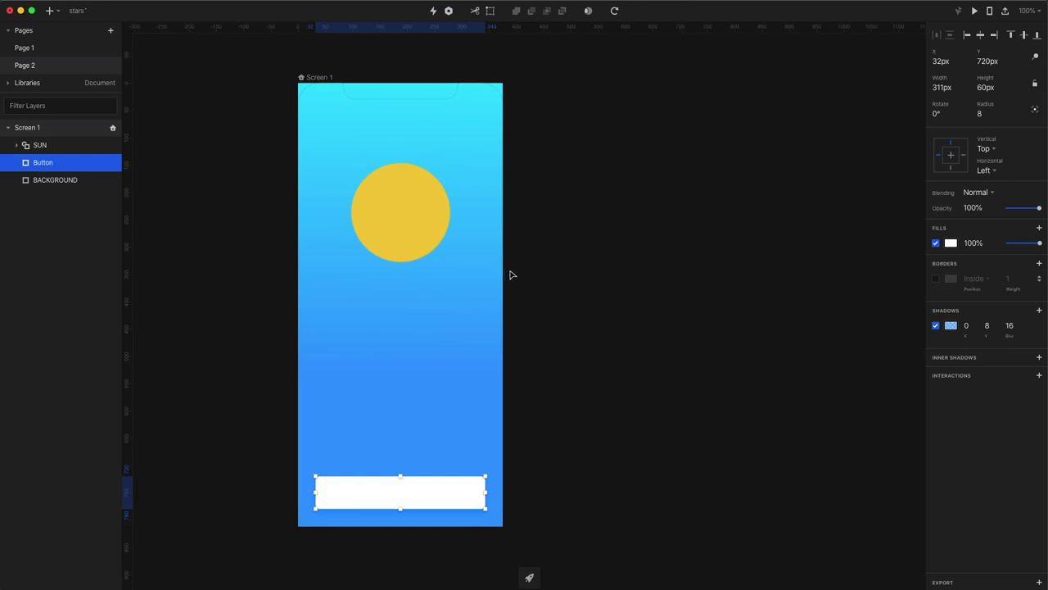
pyautogui.click(389, 222)
pyautogui.click(1001, 325)
pyautogui.write('32')
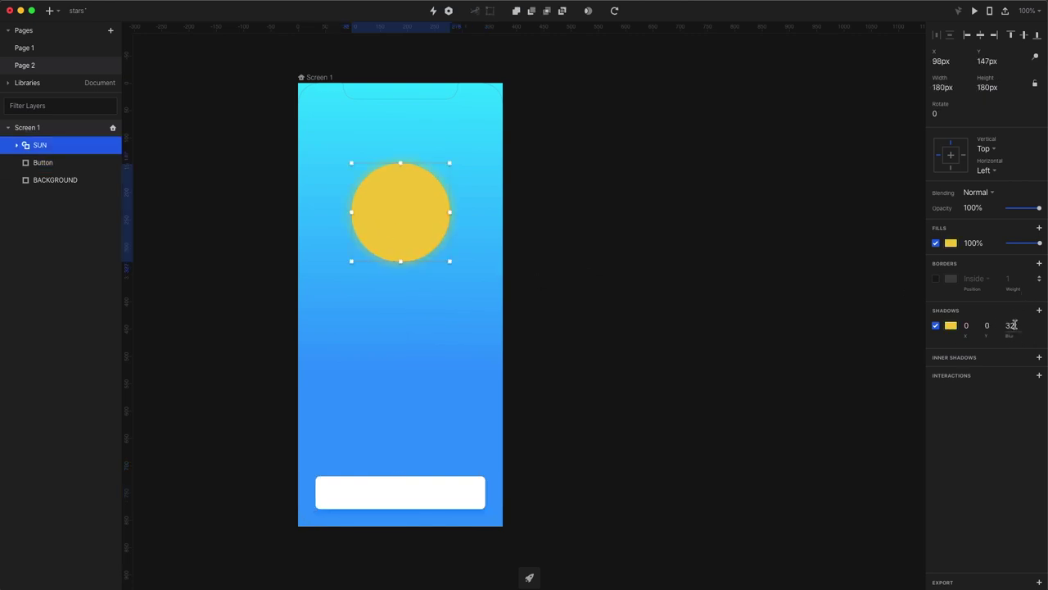
pyautogui.press('Return')
# Add a text layer reading Sopot above the sun.
pyautogui.press('t')
pyautogui.click(429, 188)
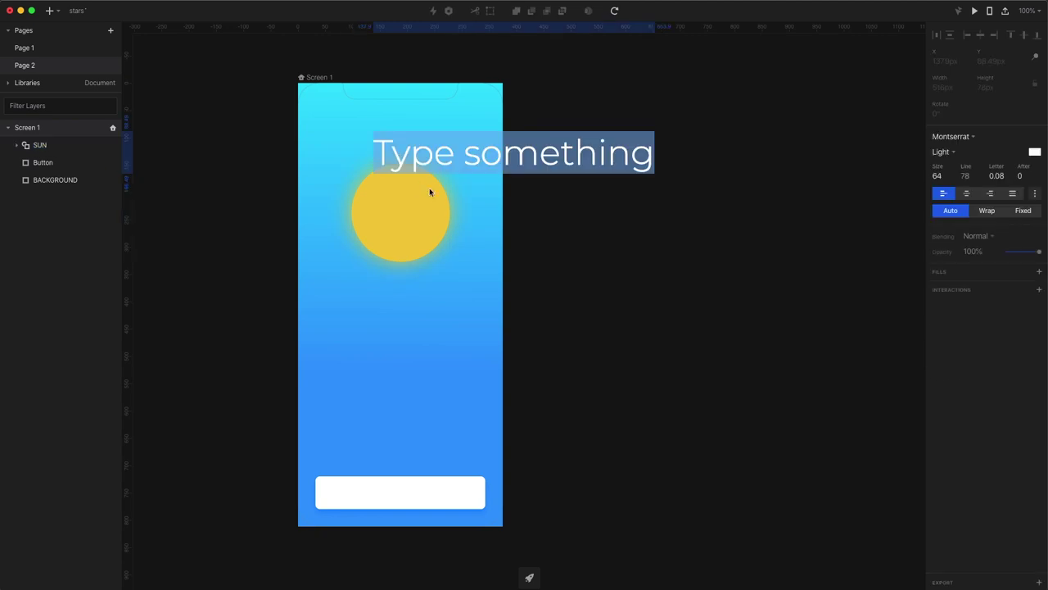
pyautogui.write('Sopot')
pyautogui.press('Escape')
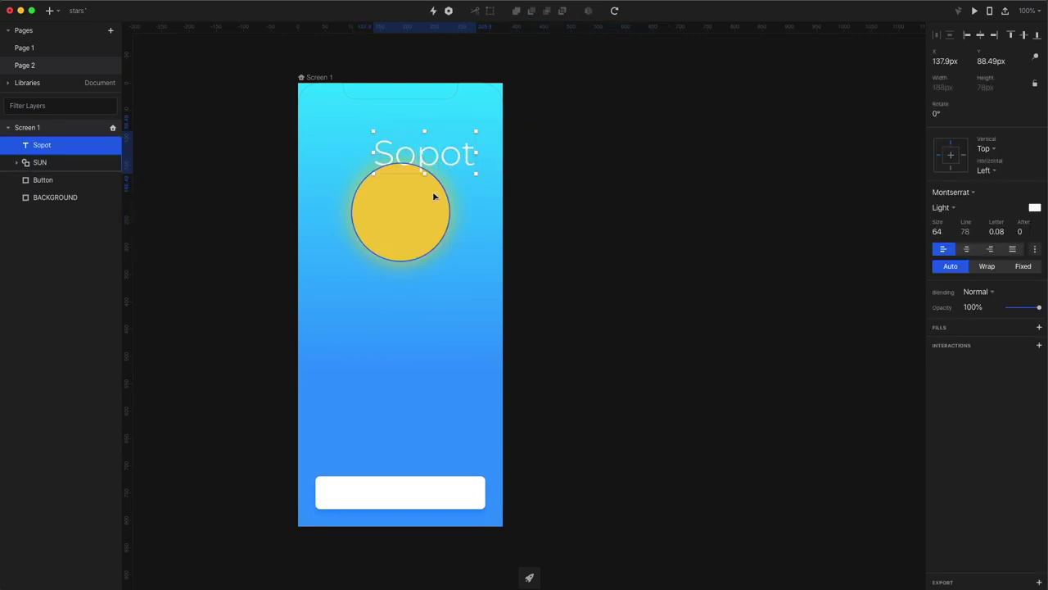
# Style Sopot as Montserrat Medium 32 and centre it at the top above the sun.
pyautogui.click(951, 192)
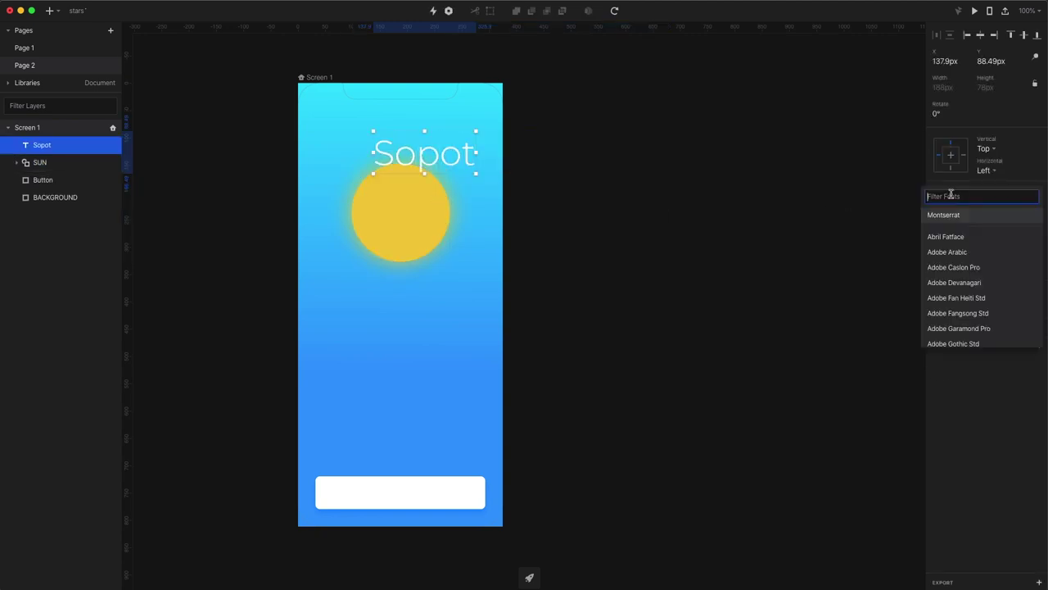
pyautogui.click(952, 195)
pyautogui.click(942, 207)
pyautogui.scroll(-1, 954, 277)
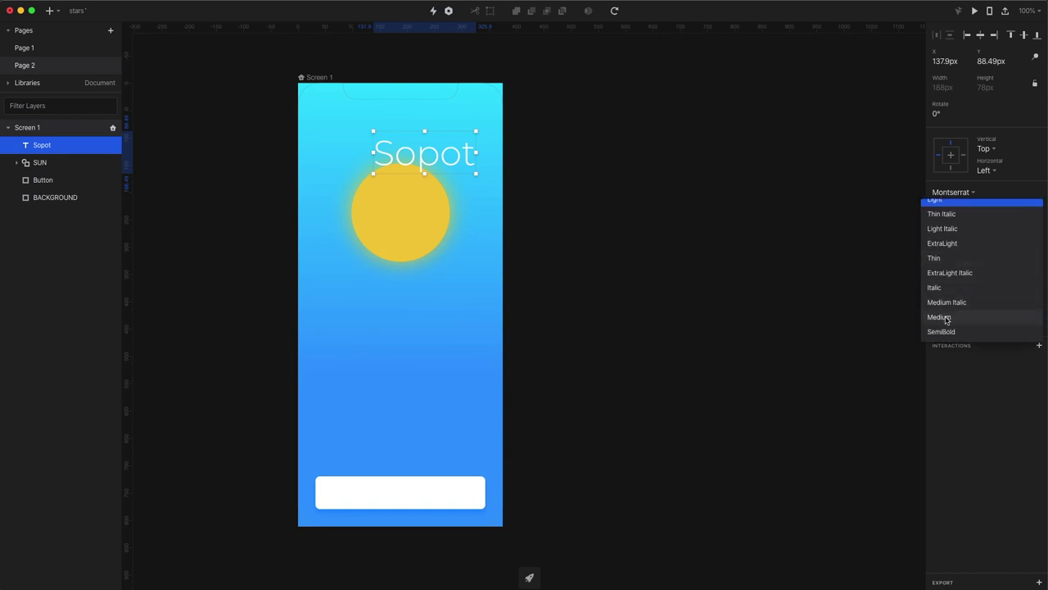
pyautogui.click(983, 391)
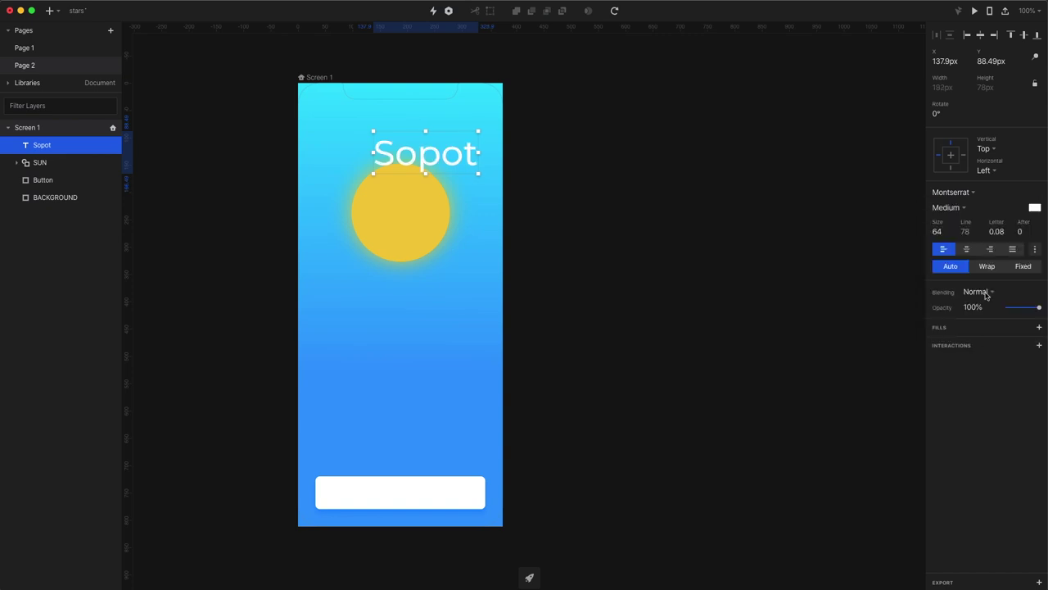
pyautogui.doubleClick(938, 232)
pyautogui.write('24')
pyautogui.press('Return')
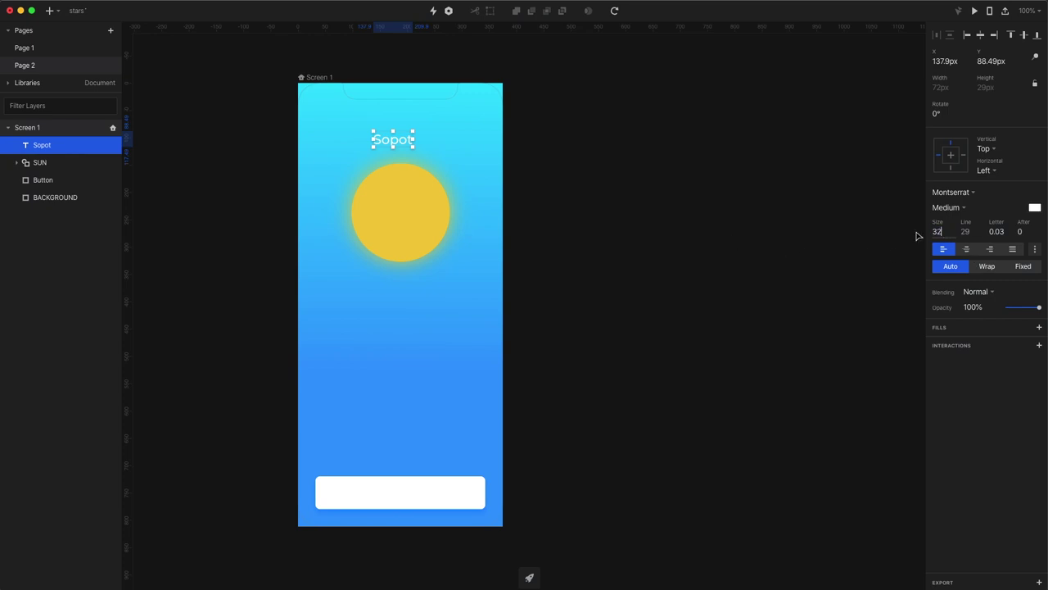
pyautogui.press('Return')
pyautogui.moveTo(403, 148); pyautogui.dragTo(403, 298)
# Duplicate the title into a 64 px Montserrat Light 32°C label centred below the sun.
pyautogui.press('super+d')
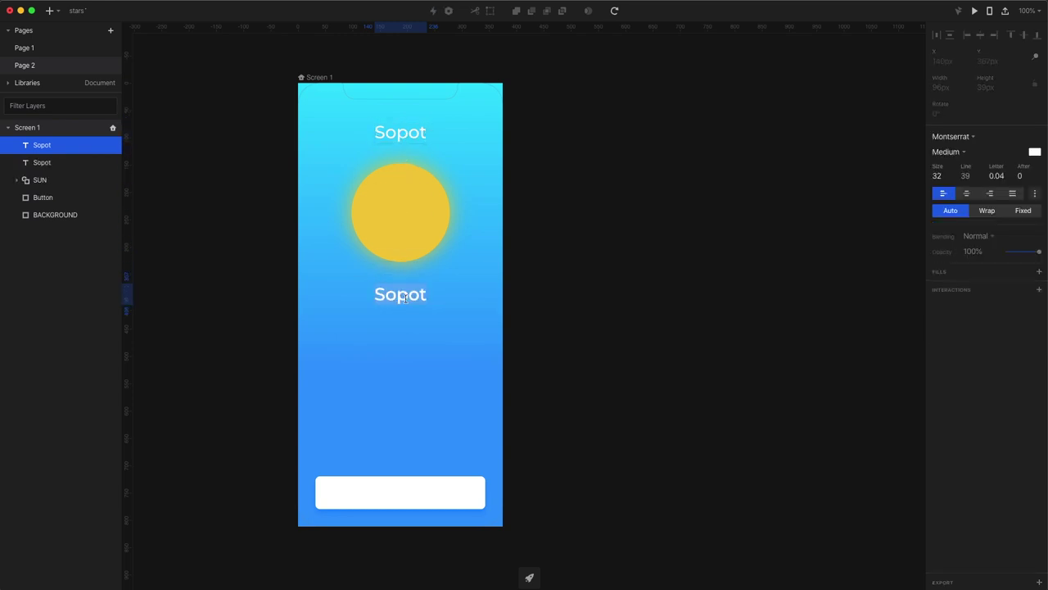
pyautogui.write('o')
pyautogui.write('C')
pyautogui.write('32')
pyautogui.press('Escape')
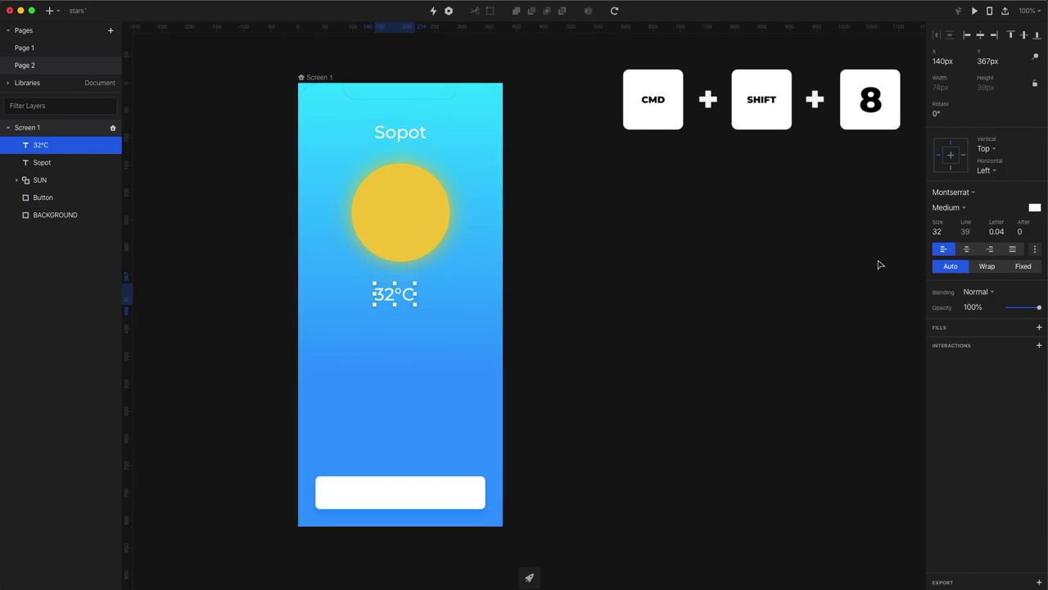
pyautogui.click(940, 233)
pyautogui.write('64')
pyautogui.press('Return')
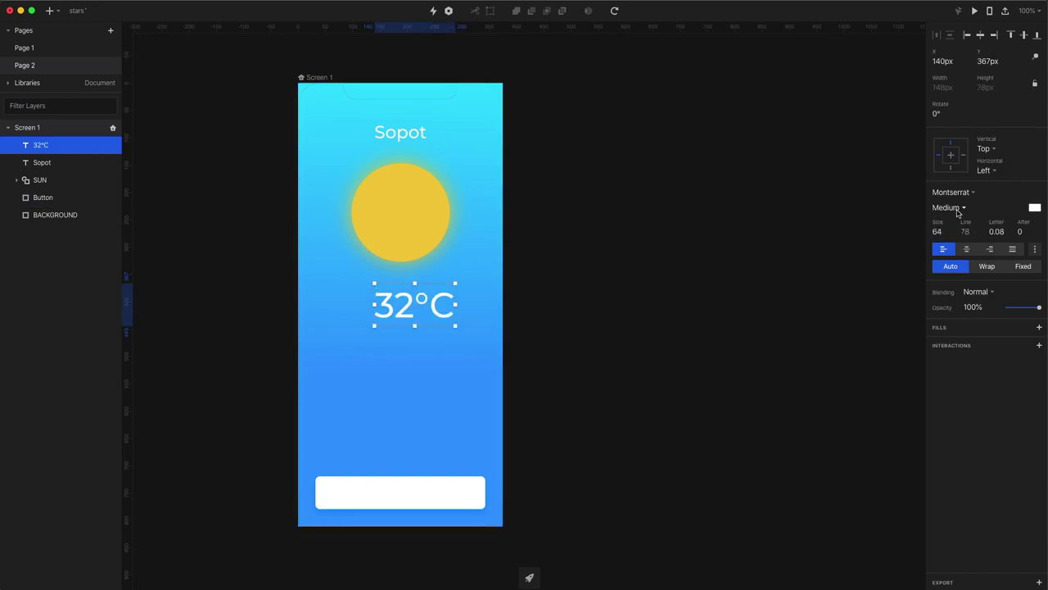
pyautogui.click(955, 208)
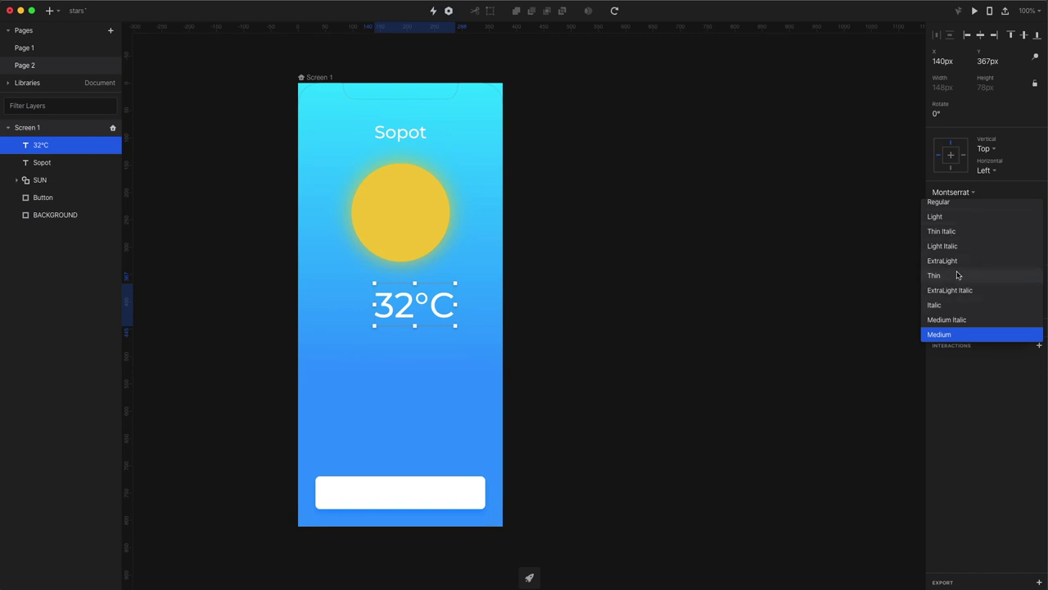
pyautogui.click(942, 217)
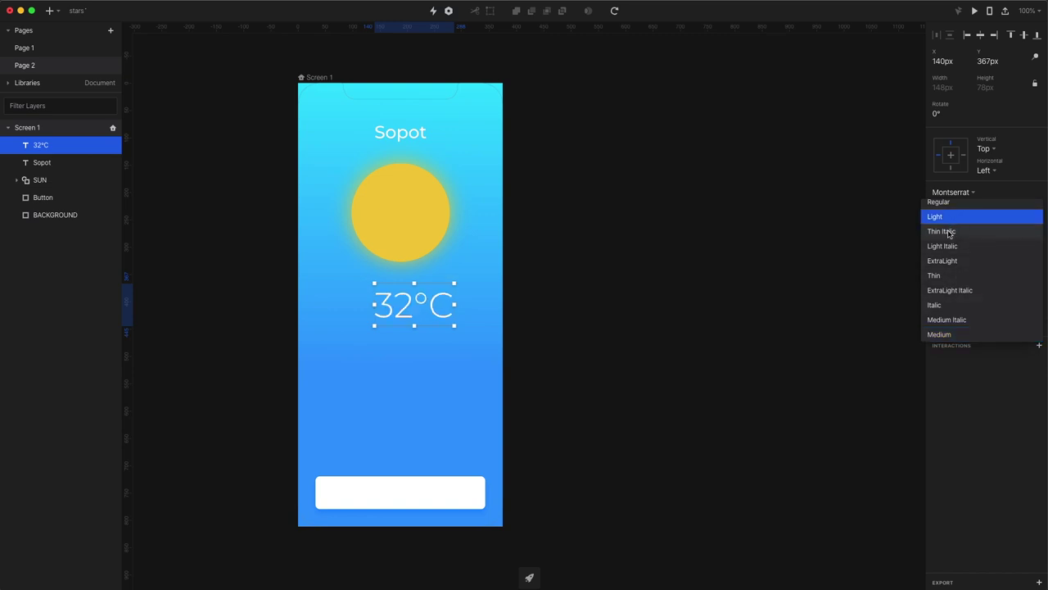
pyautogui.moveTo(410, 321); pyautogui.dragTo(393, 335)
# Add a 24 px SemiBold Sunny label centred just above 32°C.
pyautogui.click(400, 132)
pyautogui.press('super+d')
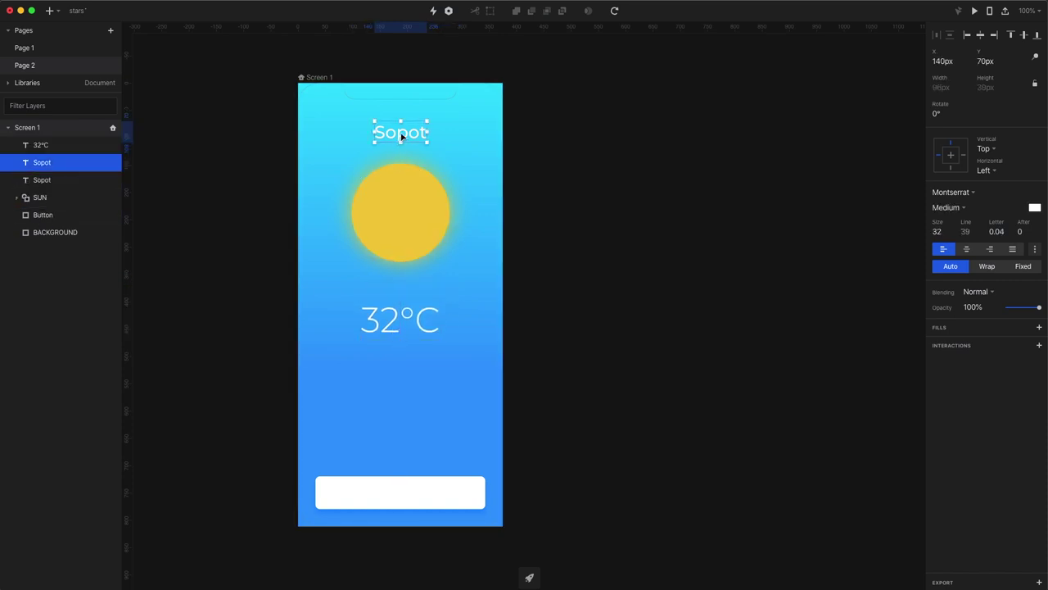
pyautogui.moveTo(400, 133); pyautogui.dragTo(394, 292)
pyautogui.doubleClick(394, 292)
pyautogui.write('Sunny')
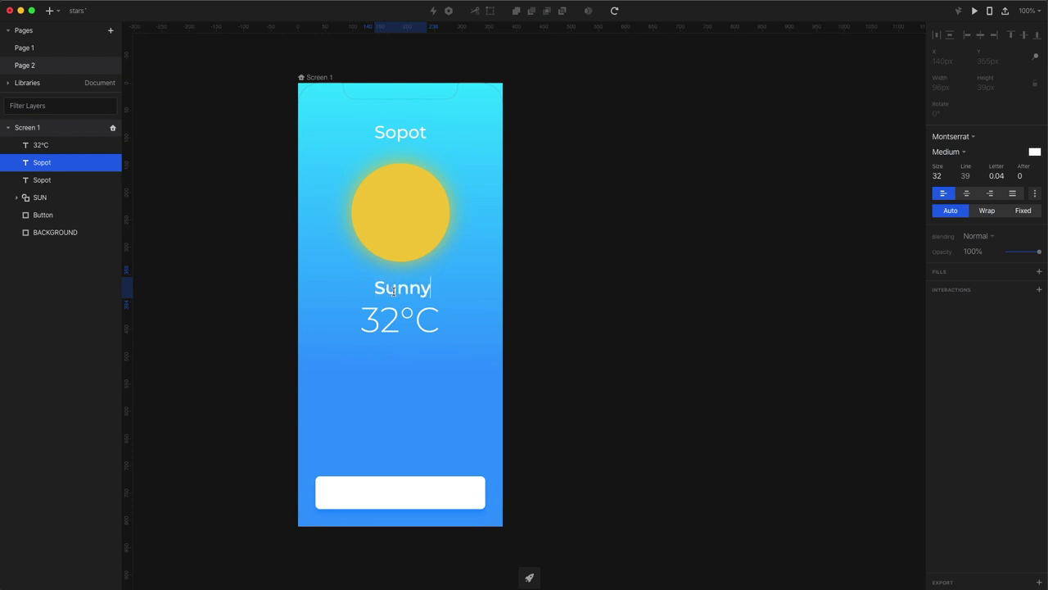
pyautogui.press('Escape')
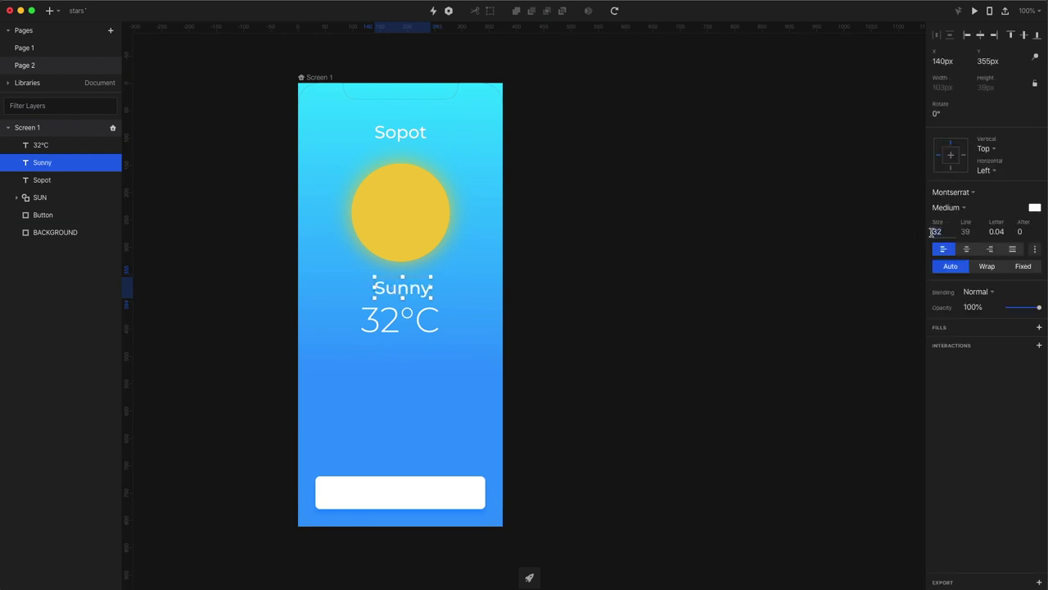
pyautogui.press('Return')
pyautogui.click(709, 358)
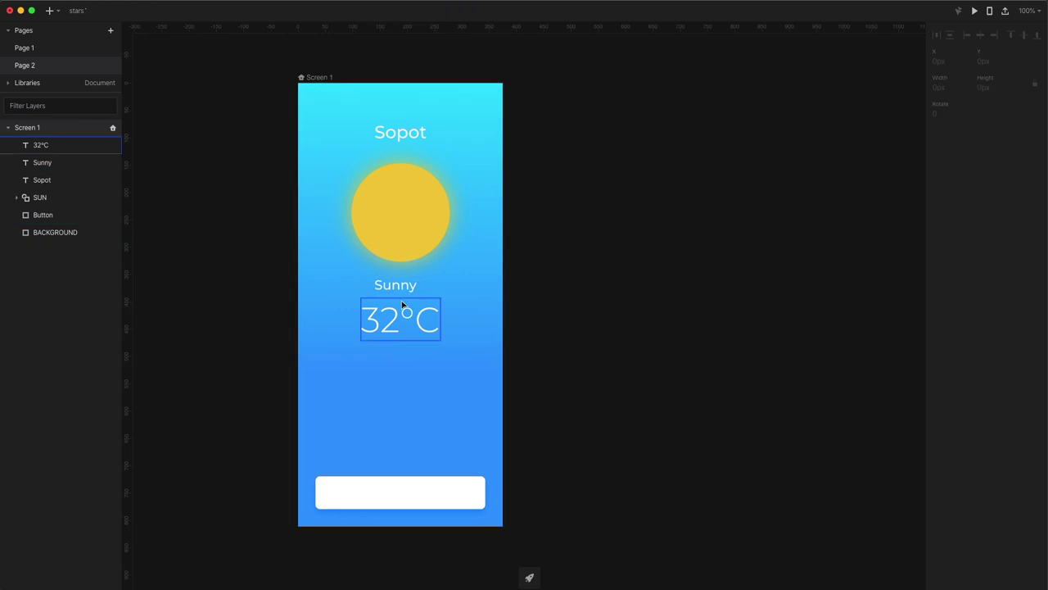
pyautogui.moveTo(402, 292); pyautogui.dragTo(405, 300)
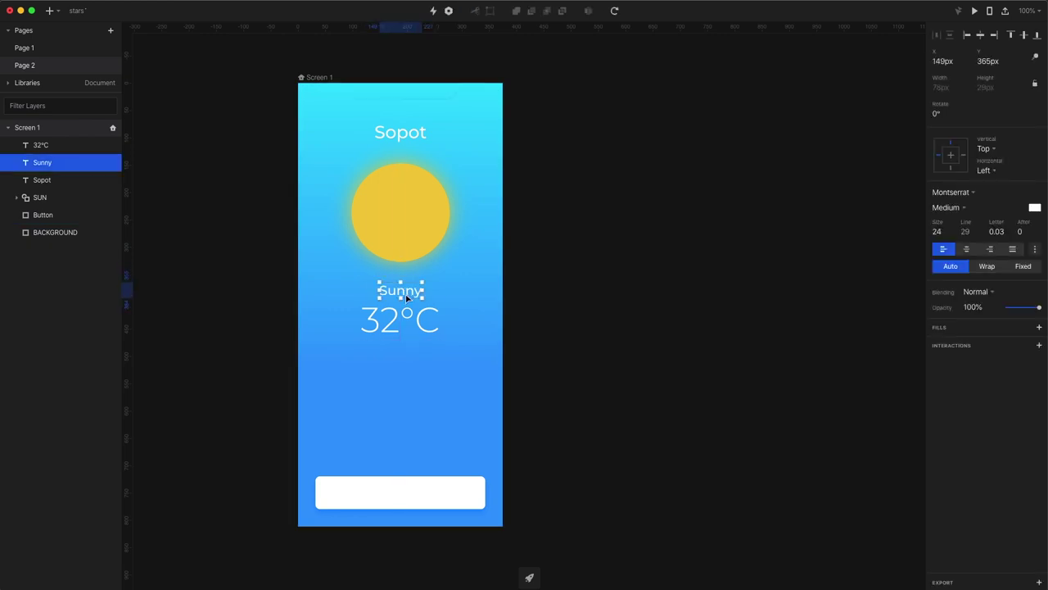
pyautogui.press('super+b')
pyautogui.scroll(5, 381, 498)
# Duplicate Sunny into a Night label coloured background blue 3399FF, centred inside the button.
pyautogui.press('super+d')
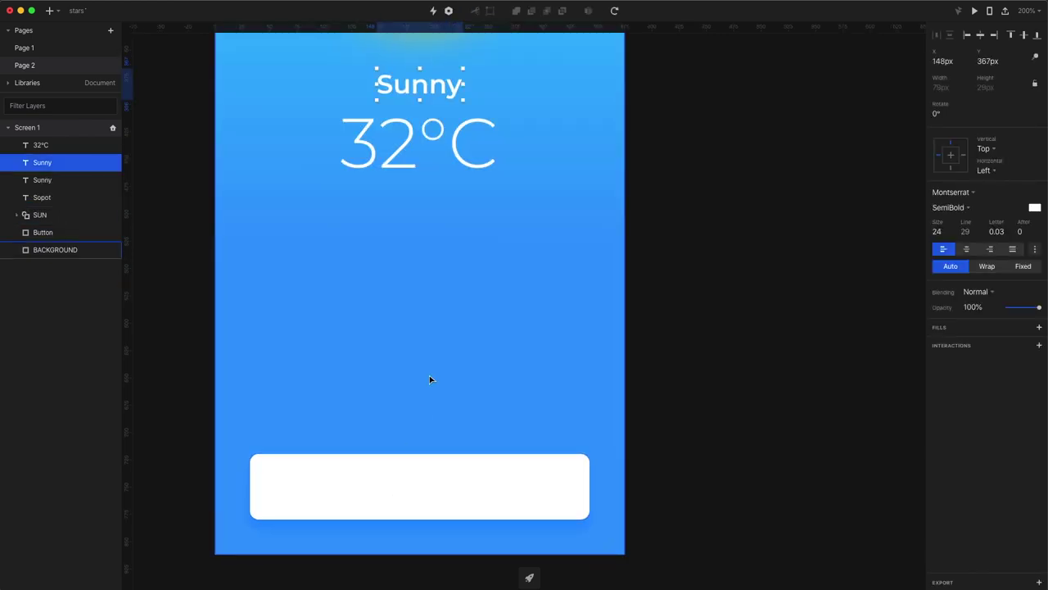
pyautogui.hotkey('shift', 'Down')
pyautogui.hotkey('shift', 'Down')
pyautogui.hotkey('shift', 'Down')
pyautogui.hotkey('shift', 'Down')
pyautogui.hotkey('shift', 'Down')
pyautogui.hotkey('shift', 'Down')
pyautogui.hotkey('shift', 'Down')
pyautogui.hotkey('shift', 'Down')
pyautogui.hotkey('shift', 'Down')
pyautogui.hotkey('shift', 'Down')
pyautogui.hotkey('shift', 'Down')
pyautogui.hotkey('shift', 'Down')
pyautogui.hotkey('shift', 'Down')
pyautogui.hotkey('shift', 'Down')
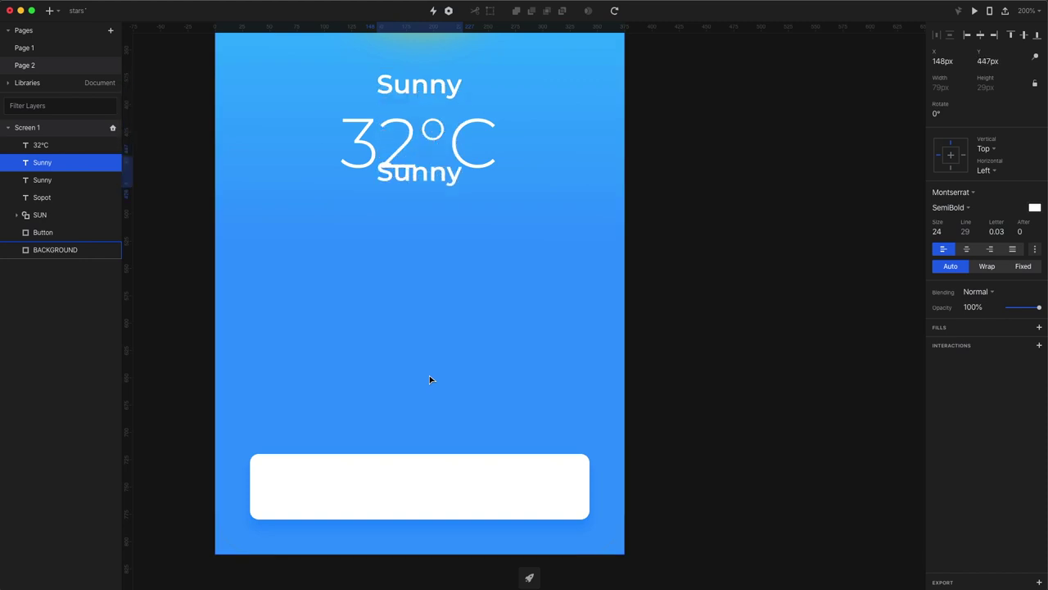
pyautogui.hotkey('shift', 'Down')
pyautogui.hotkey('shift', 'Down')
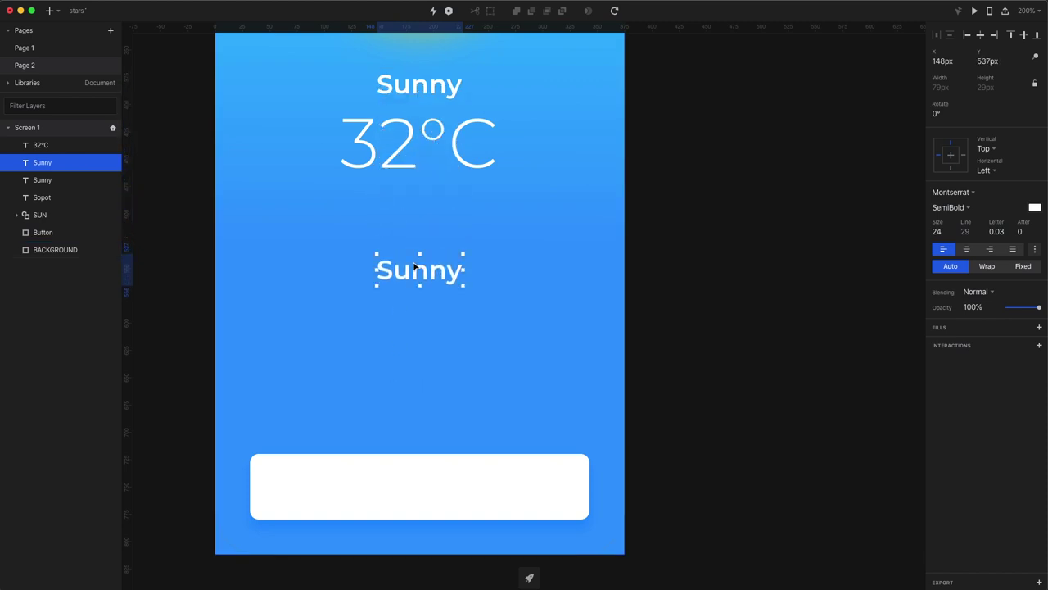
pyautogui.doubleClick(414, 264)
pyautogui.write('Night')
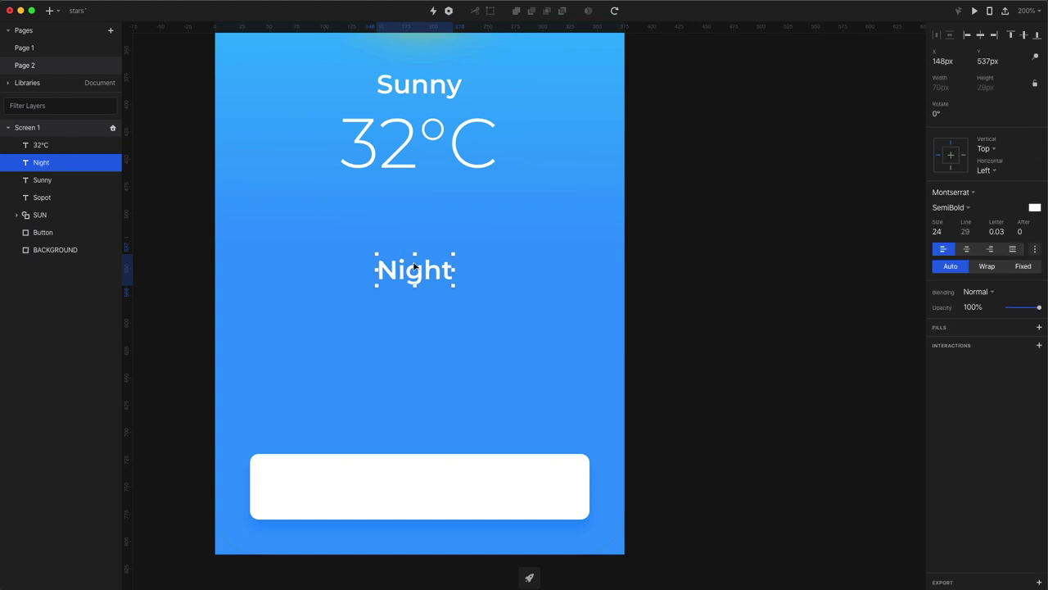
pyautogui.click(1035, 209)
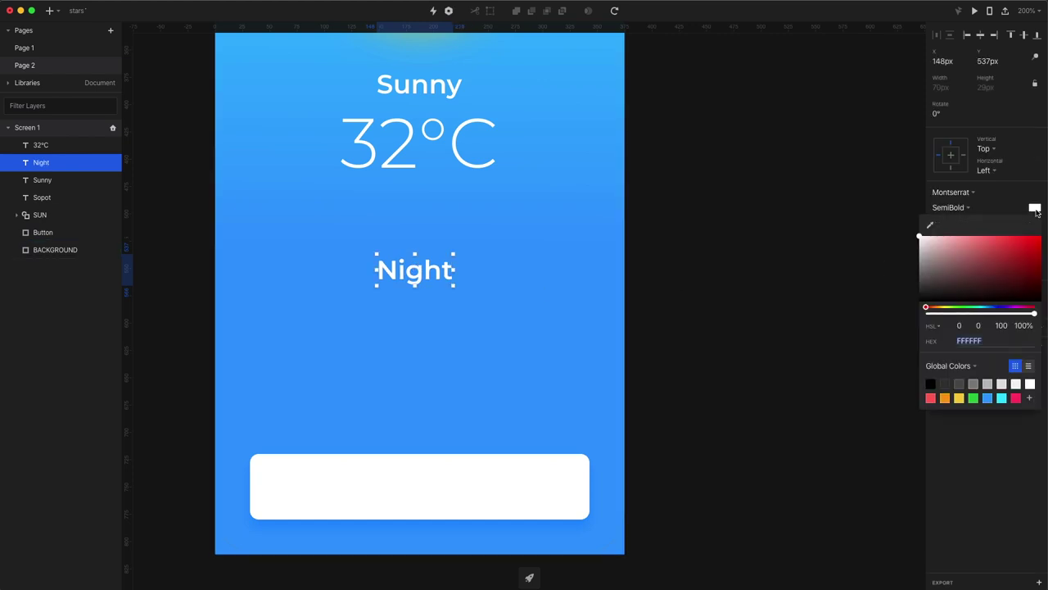
pyautogui.click(931, 227)
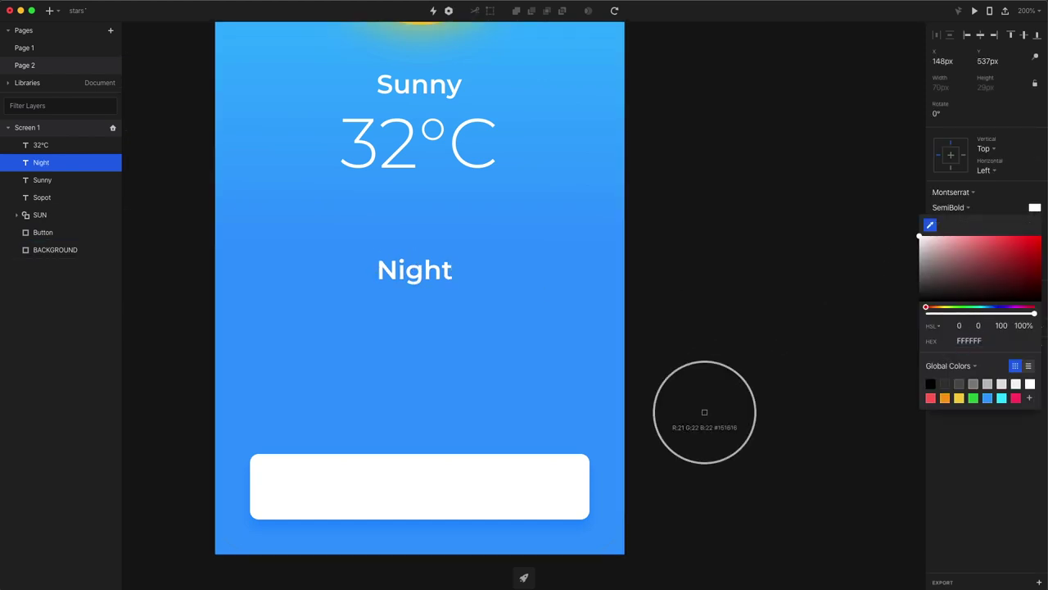
pyautogui.click(599, 486)
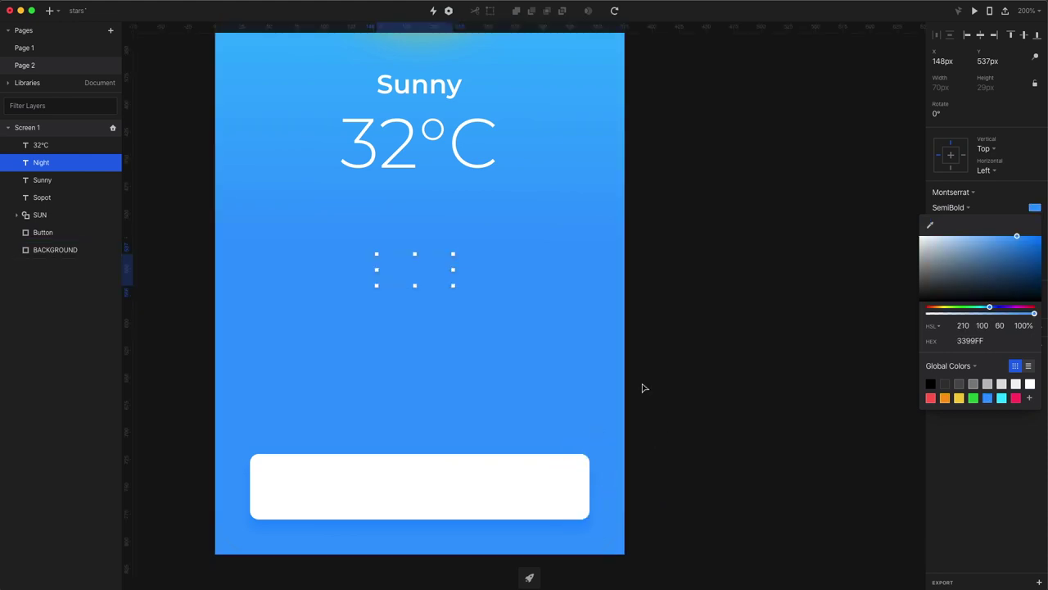
pyautogui.moveTo(424, 275); pyautogui.dragTo(428, 489)
pyautogui.click(686, 440)
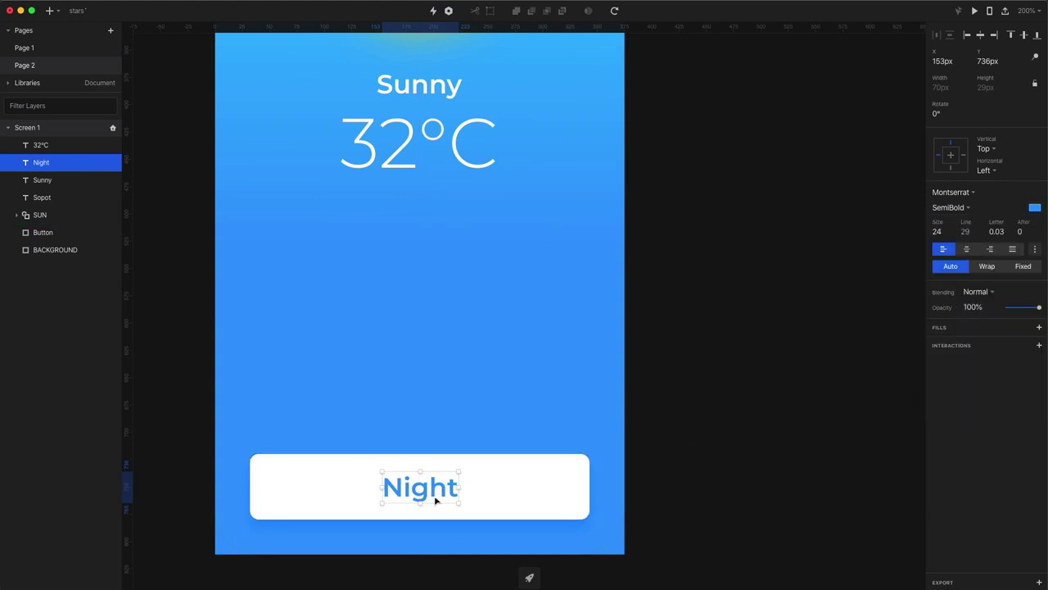
# Duplicate Night into a Day label placed to its right in the button.
pyautogui.press('super+d')
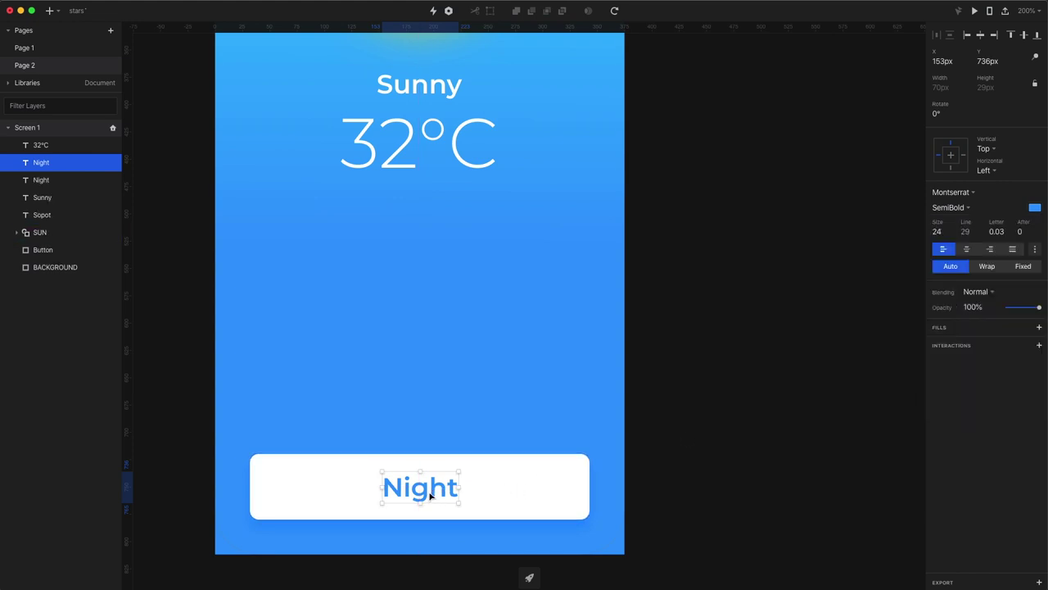
pyautogui.moveTo(430, 495); pyautogui.dragTo(542, 497)
pyautogui.doubleClick(542, 496)
pyautogui.write('Day')
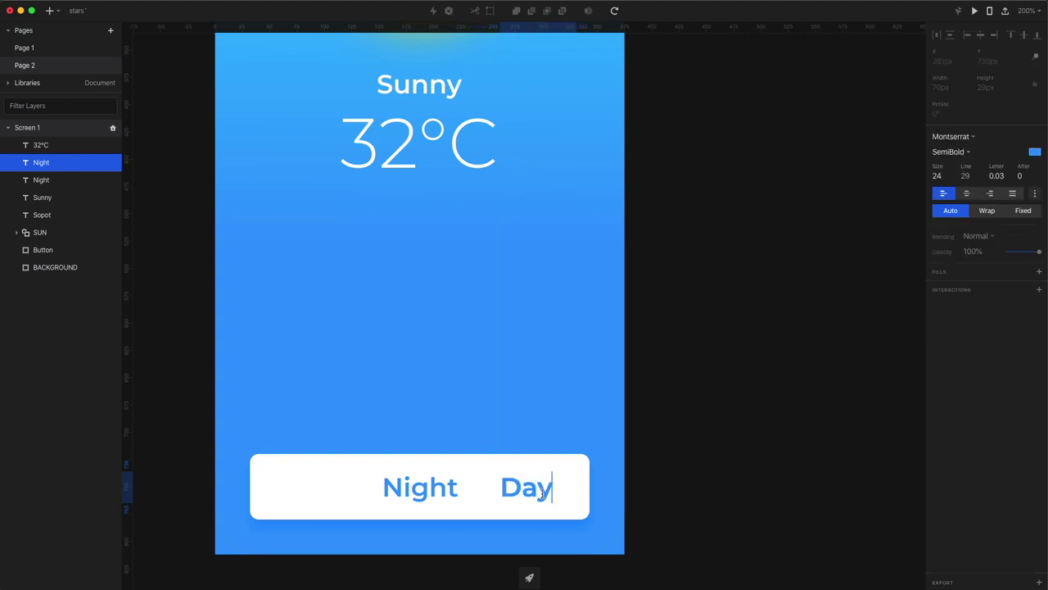
pyautogui.press('Right')
pyautogui.press('Right')
pyautogui.press('Right')
pyautogui.press('Right')
pyautogui.press('Right')
pyautogui.press('Right')
pyautogui.press('Right')
pyautogui.press('Right')
pyautogui.press('Right')
pyautogui.press('Right')
pyautogui.press('Right')
pyautogui.press('Right')
pyautogui.press('Right')
pyautogui.press('Right')
pyautogui.press('Right')
pyautogui.press('Right')
pyautogui.press('Right')
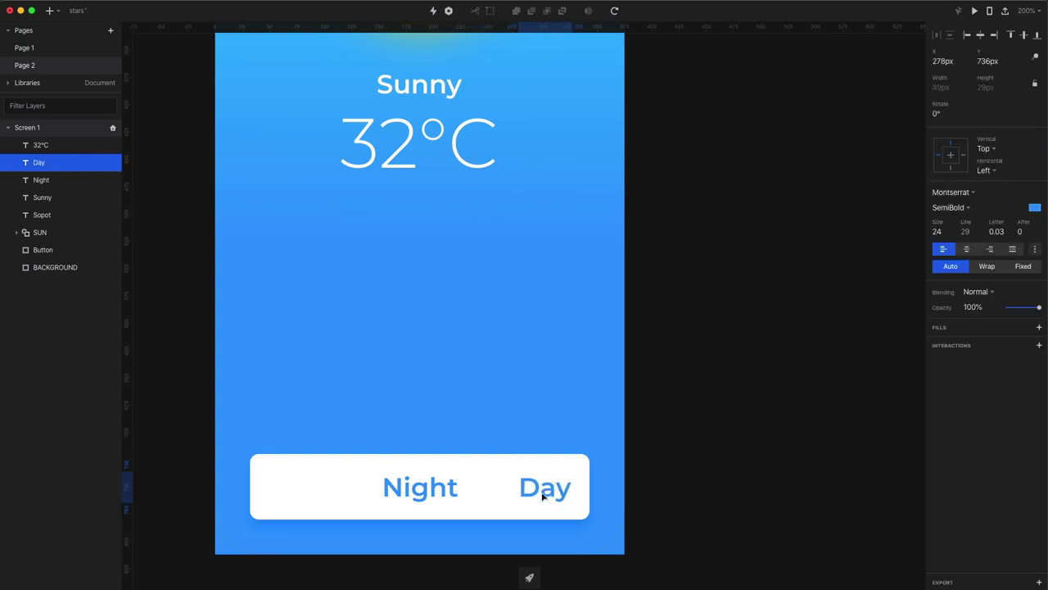
# Paste the cloud image, name its layer Image, and move it below Button above BACKGROUND.
pyautogui.click(674, 480)
pyautogui.press('super+0')
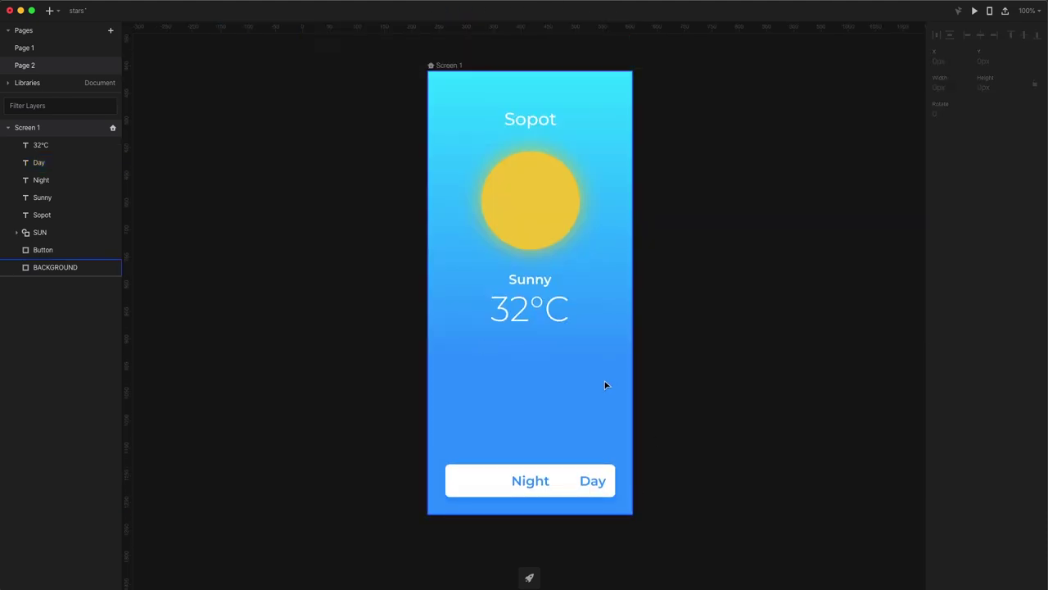
pyautogui.press('super+v')
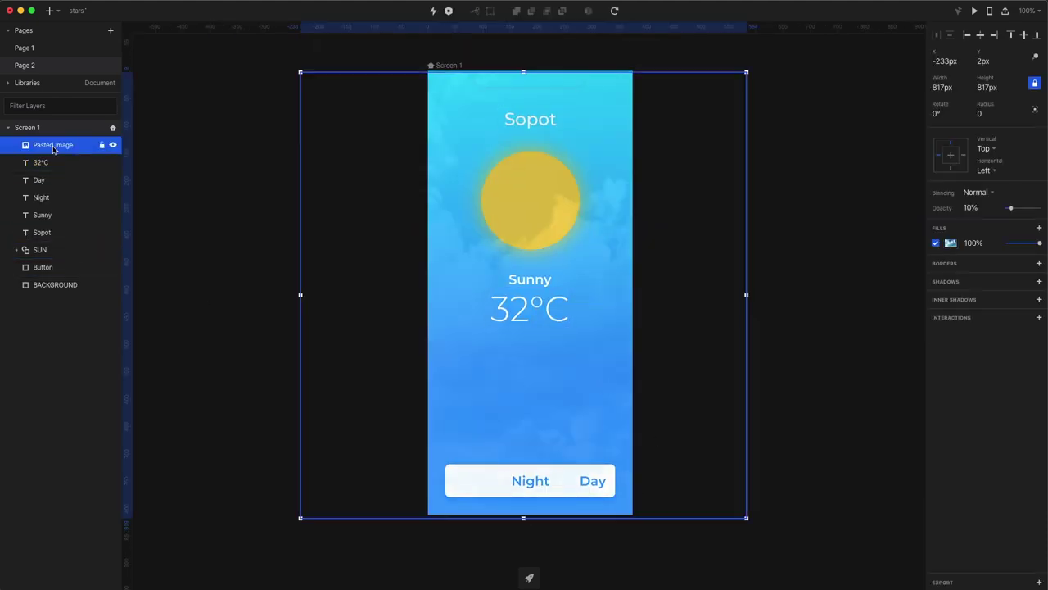
pyautogui.press('BackSpace')
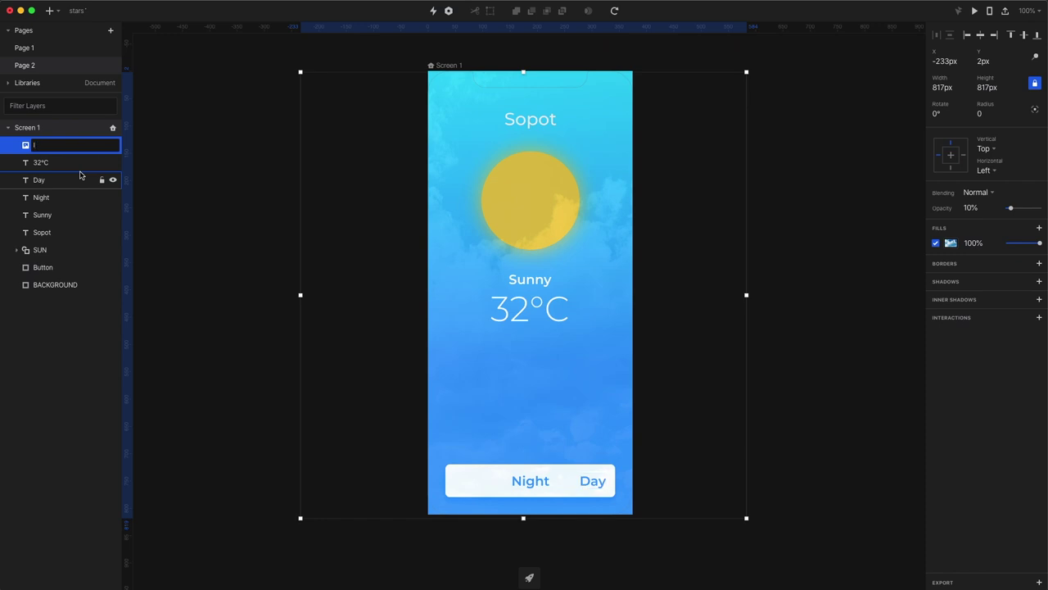
pyautogui.write('Image')
pyautogui.press('Return')
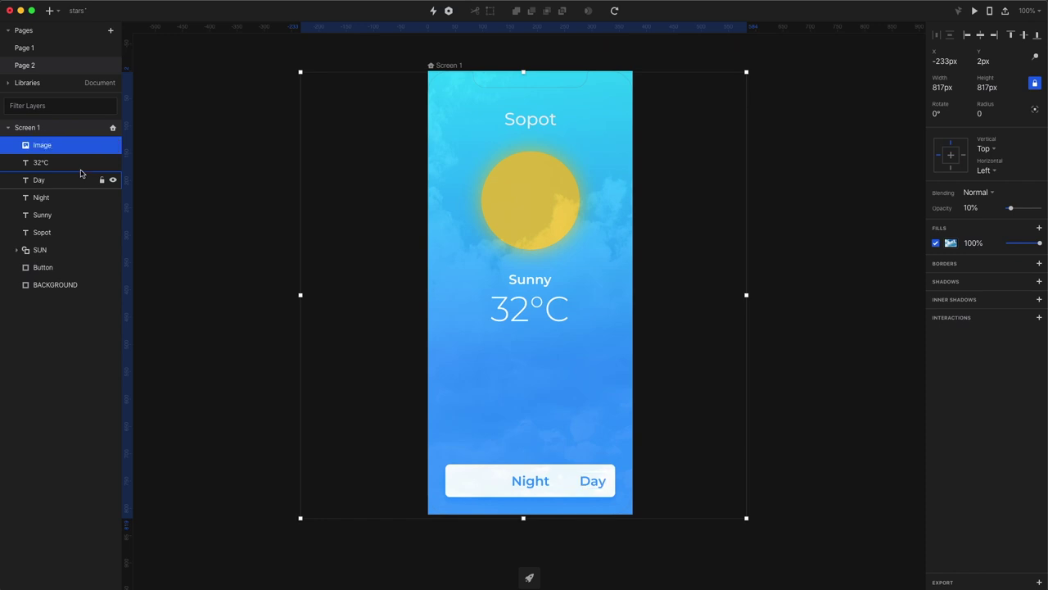
pyautogui.moveTo(61, 148); pyautogui.dragTo(47, 285)
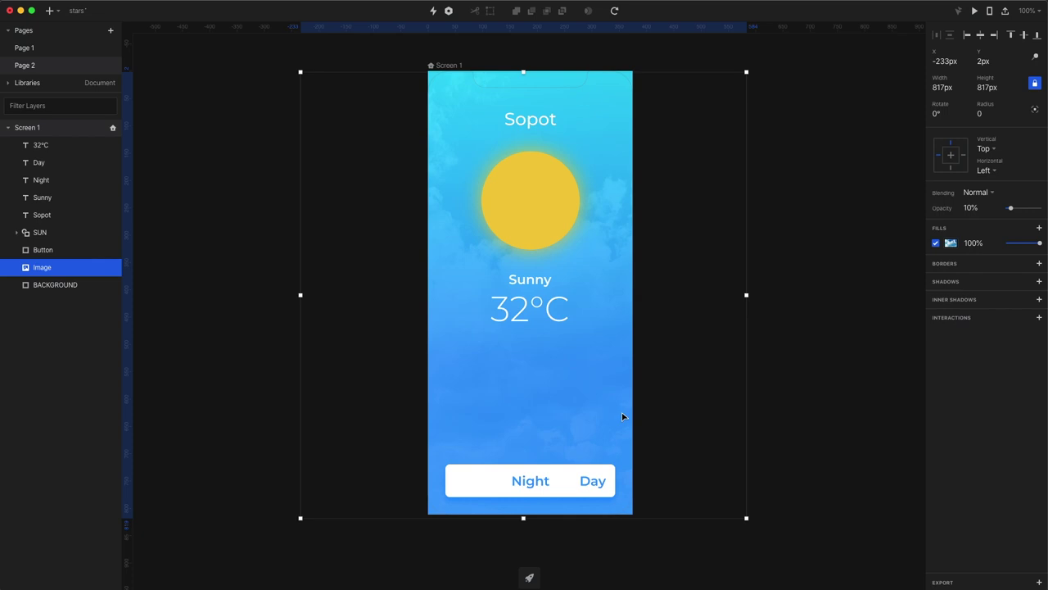
pyautogui.click(775, 418)
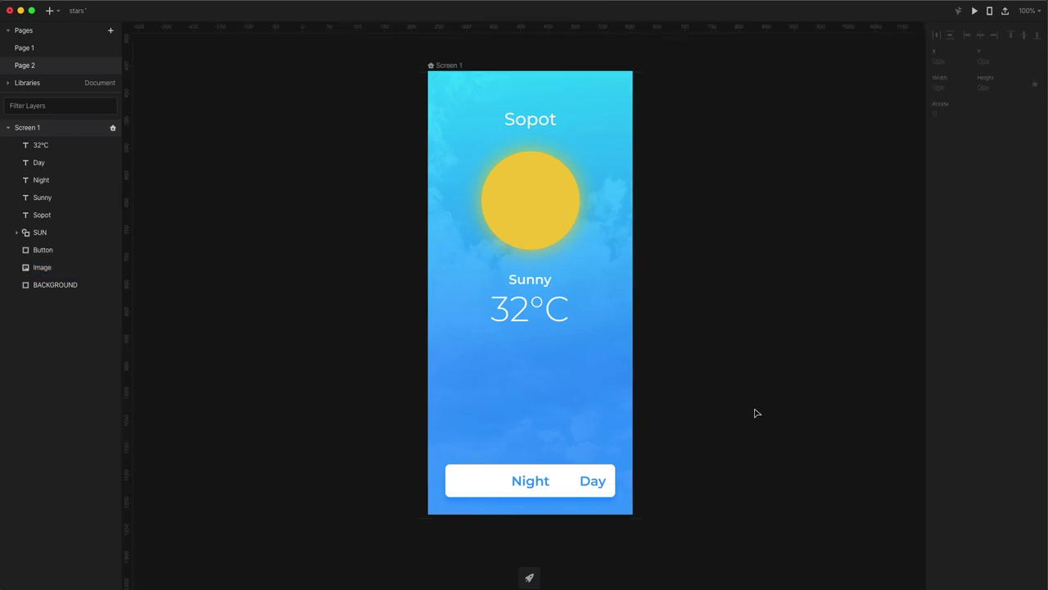
# Draw a small white circle star near the sun and place a copy beside it.
pyautogui.press('o')
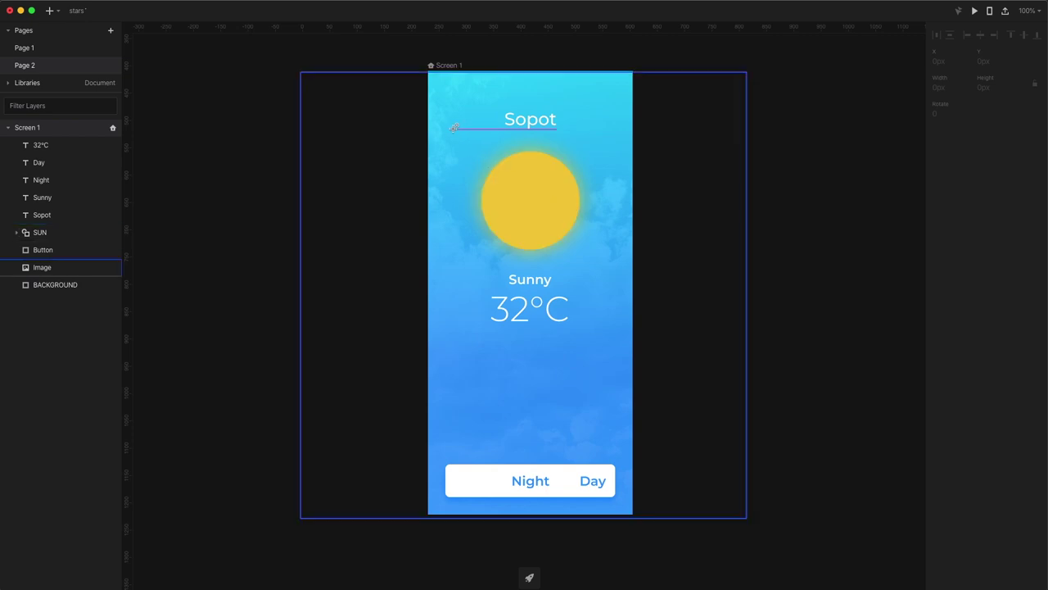
pyautogui.moveTo(452, 127); pyautogui.dragTo(459, 133)
pyautogui.press('super+d')
pyautogui.hotkey('shift', 'Right')
pyautogui.hotkey('shift', 'Right')
pyautogui.hotkey('shift', 'Right')
pyautogui.hotkey('shift', 'Right')
pyautogui.hotkey('shift', 'Right')
pyautogui.hotkey('shift', 'Right')
pyautogui.hotkey('shift', 'Right')
pyautogui.hotkey('shift', 'Right')
pyautogui.hotkey('shift', 'Right')
pyautogui.hotkey('shift', 'Right')
pyautogui.hotkey('shift', 'Right')
pyautogui.hotkey('shift', 'Right')
pyautogui.hotkey('shift', 'Right')
pyautogui.hotkey('shift', 'Right')
pyautogui.hotkey('shift', 'Right')
pyautogui.hotkey('shift', 'Right')
pyautogui.hotkey('shift', 'Right')
pyautogui.hotkey('shift', 'Right')
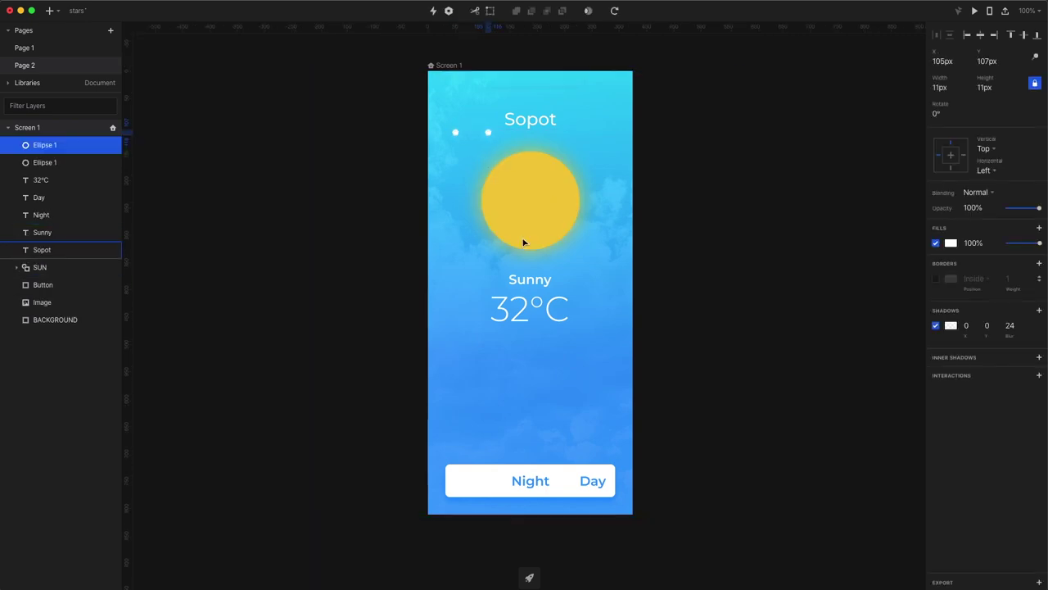
pyautogui.hotkey('shift', 'Right')
pyautogui.hotkey('shift', 'Right')
pyautogui.hotkey('shift', 'Right')
pyautogui.hotkey('shift', 'Right')
pyautogui.hotkey('shift', 'Right')
pyautogui.hotkey('shift', 'Right')
pyautogui.hotkey('shift', 'Right')
pyautogui.hotkey('shift', 'Right')
pyautogui.hotkey('shift', 'Down')
pyautogui.hotkey('shift', 'Down')
pyautogui.hotkey('shift', 'Down')
pyautogui.hotkey('shift', 'Down')
# Add more star copies and nudge each into position around the sun.
pyautogui.press('super+d')
pyautogui.hotkey('shift', 'Down')
pyautogui.hotkey('shift', 'Down')
pyautogui.hotkey('shift', 'Down')
pyautogui.hotkey('shift', 'Down')
pyautogui.hotkey('shift', 'Down')
pyautogui.hotkey('shift', 'Down')
pyautogui.hotkey('shift', 'Down')
pyautogui.hotkey('shift', 'Down')
pyautogui.hotkey('shift', 'Down')
pyautogui.hotkey('shift', 'Down')
pyautogui.hotkey('shift', 'Down')
pyautogui.hotkey('shift', 'Down')
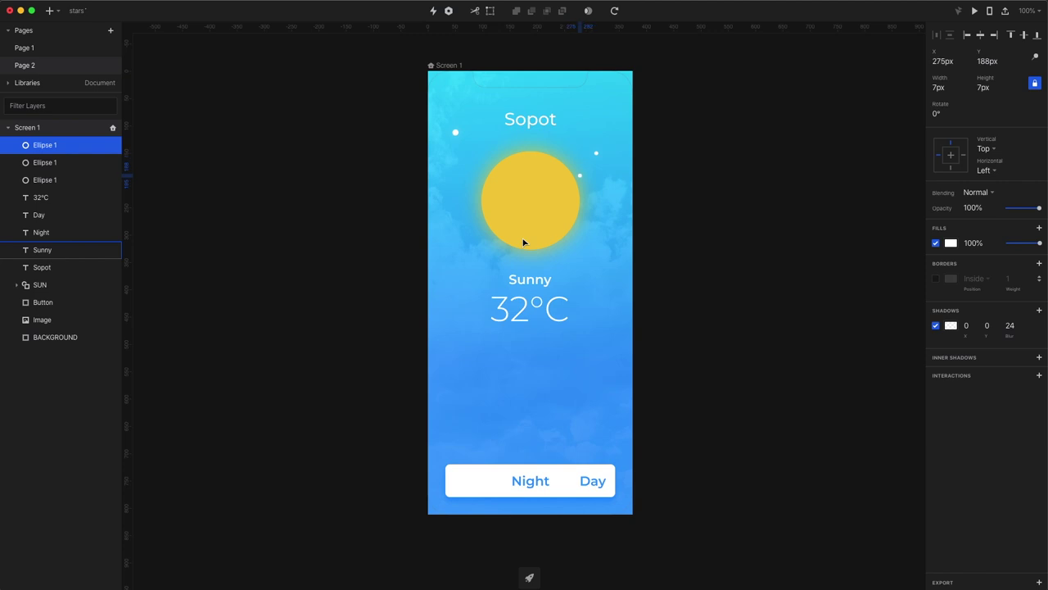
pyautogui.hotkey('shift', 'Right')
pyautogui.press('super+d')
pyautogui.hotkey('shift', 'Left')
pyautogui.hotkey('shift', 'Left')
pyautogui.hotkey('shift', 'Left')
pyautogui.hotkey('shift', 'Left')
pyautogui.hotkey('shift', 'Left')
pyautogui.hotkey('shift', 'Left')
pyautogui.hotkey('shift', 'Left')
pyautogui.hotkey('shift', 'Left')
pyautogui.hotkey('shift', 'Left')
pyautogui.hotkey('shift', 'Left')
pyautogui.hotkey('shift', 'Left')
pyautogui.hotkey('shift', 'Left')
pyautogui.hotkey('shift', 'Left')
pyautogui.hotkey('shift', 'Left')
pyautogui.hotkey('shift', 'Left')
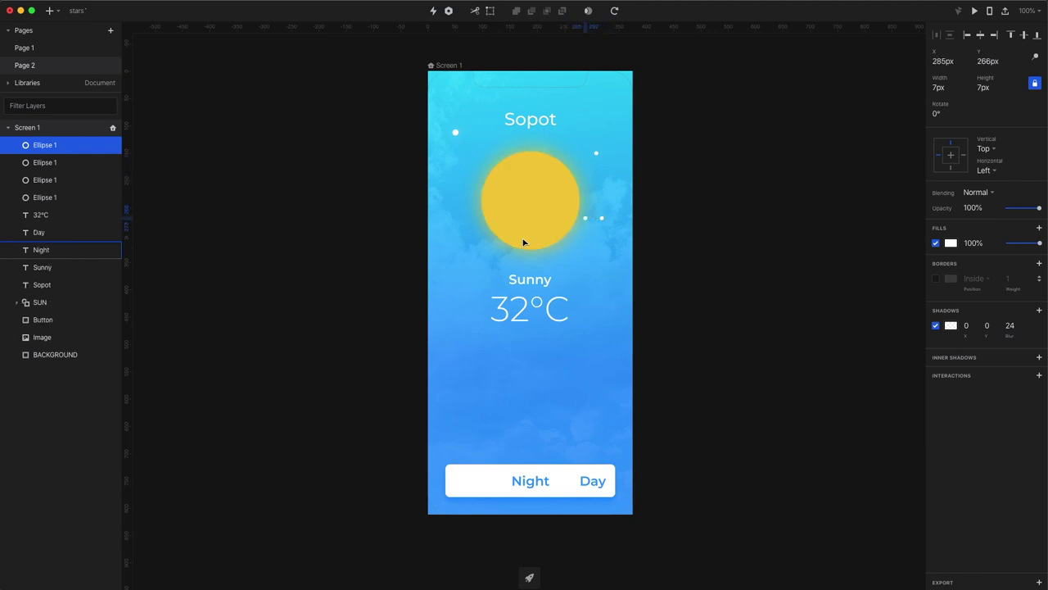
pyautogui.hotkey('shift', 'Left')
pyautogui.hotkey('shift', 'Left')
pyautogui.hotkey('shift', 'Left')
pyautogui.hotkey('shift', 'Left')
pyautogui.hotkey('shift', 'Left')
pyautogui.hotkey('shift', 'Left')
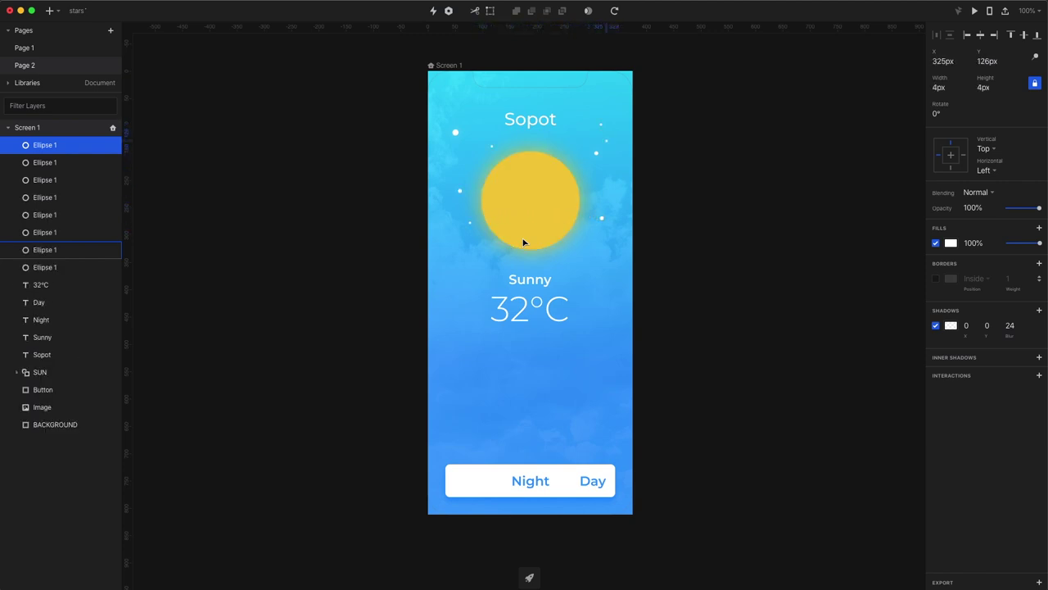
pyautogui.hotkey('shift', 'Right')
pyautogui.hotkey('shift', 'Right')
pyautogui.hotkey('shift', 'Right')
pyautogui.hotkey('shift', 'Right')
pyautogui.hotkey('shift', 'Right')
pyautogui.press('Escape')
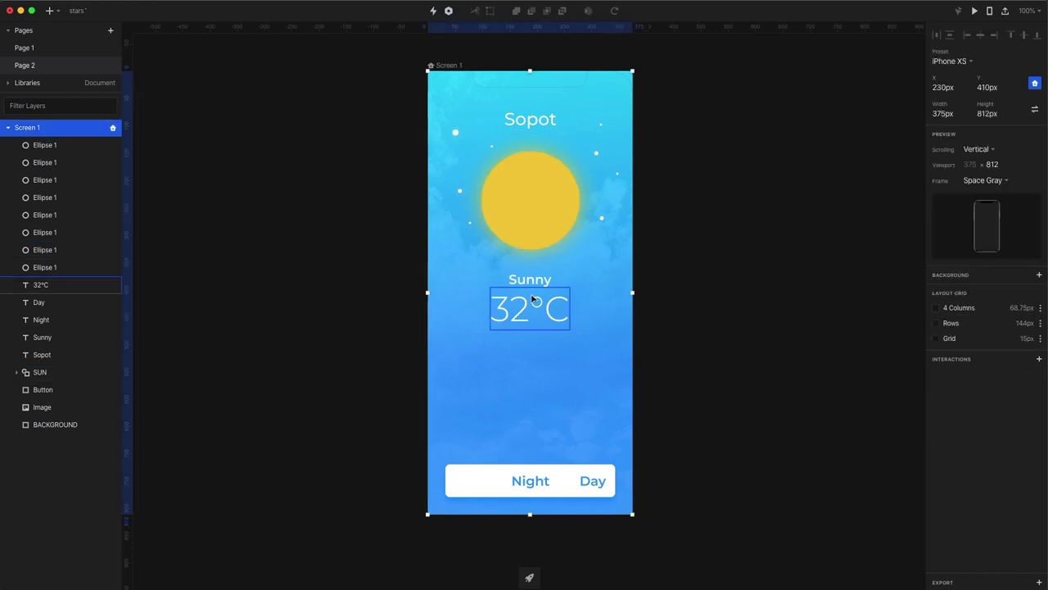
# Duplicate the Sunny and 32°C labels and move the copies to the screen's right edge.
pyautogui.click(530, 279)
pyautogui.keyDown('shift'); pyautogui.click(534, 307); pyautogui.keyUp('shift')
pyautogui.press('super+d')
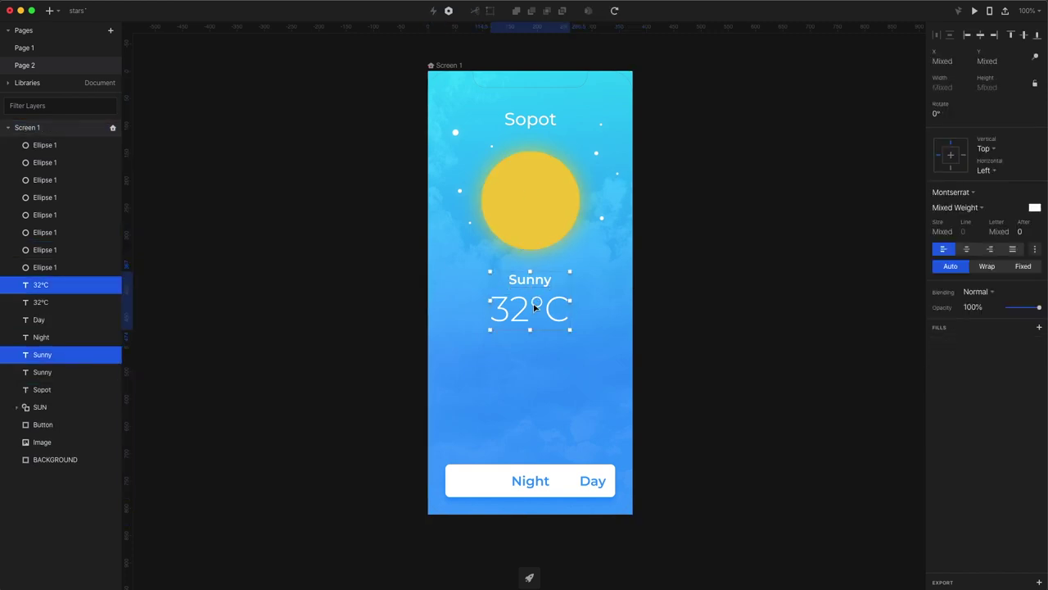
pyautogui.hotkey('shift', 'Right')
pyautogui.hotkey('shift', 'Right')
pyautogui.hotkey('shift', 'Right')
pyautogui.hotkey('shift', 'Right')
pyautogui.hotkey('shift', 'Right')
pyautogui.hotkey('shift', 'Right')
pyautogui.hotkey('shift', 'Right')
pyautogui.hotkey('shift', 'Right')
pyautogui.hotkey('shift', 'Right')
pyautogui.hotkey('shift', 'Right')
pyautogui.hotkey('shift', 'Right')
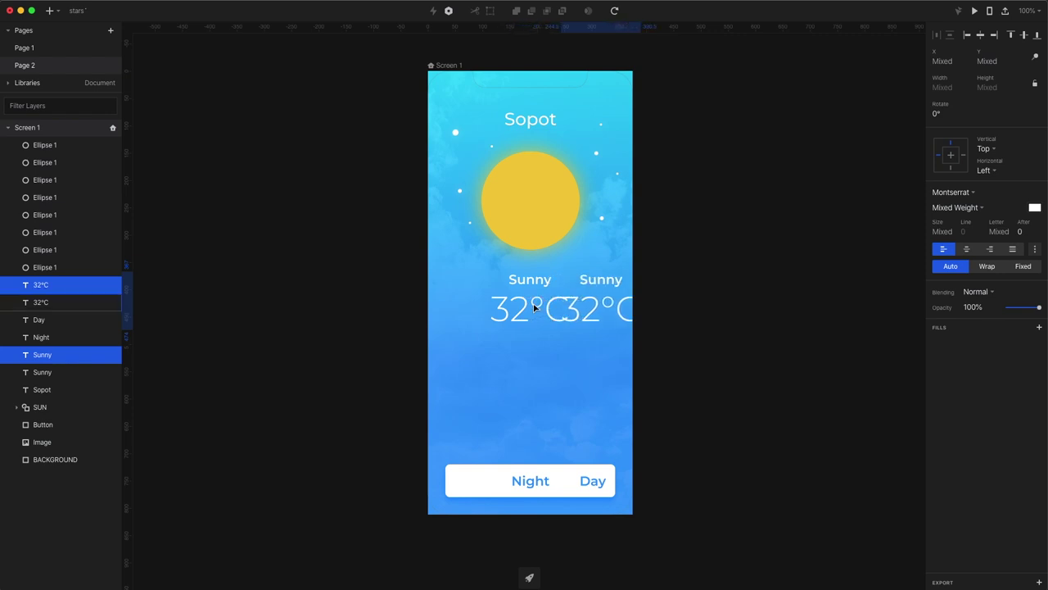
pyautogui.hotkey('shift', 'Right')
pyautogui.hotkey('shift', 'Right')
pyautogui.click(735, 397)
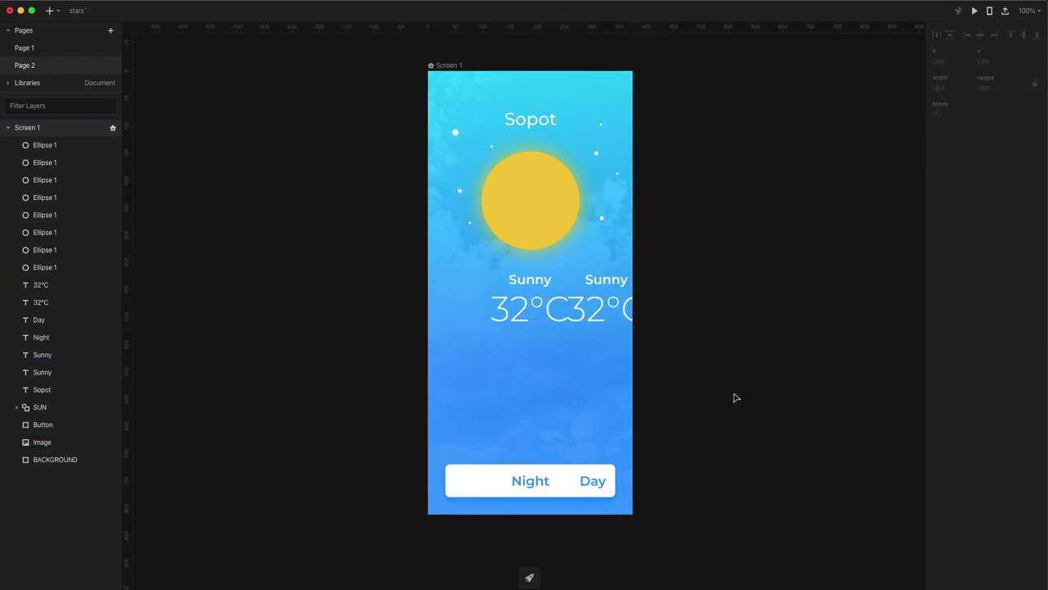
# Change the copies to read 'Clear' and '9°C', then nudge them slightly right.
pyautogui.click(610, 275)
pyautogui.doubleClick(610, 274)
pyautogui.write('Cle')
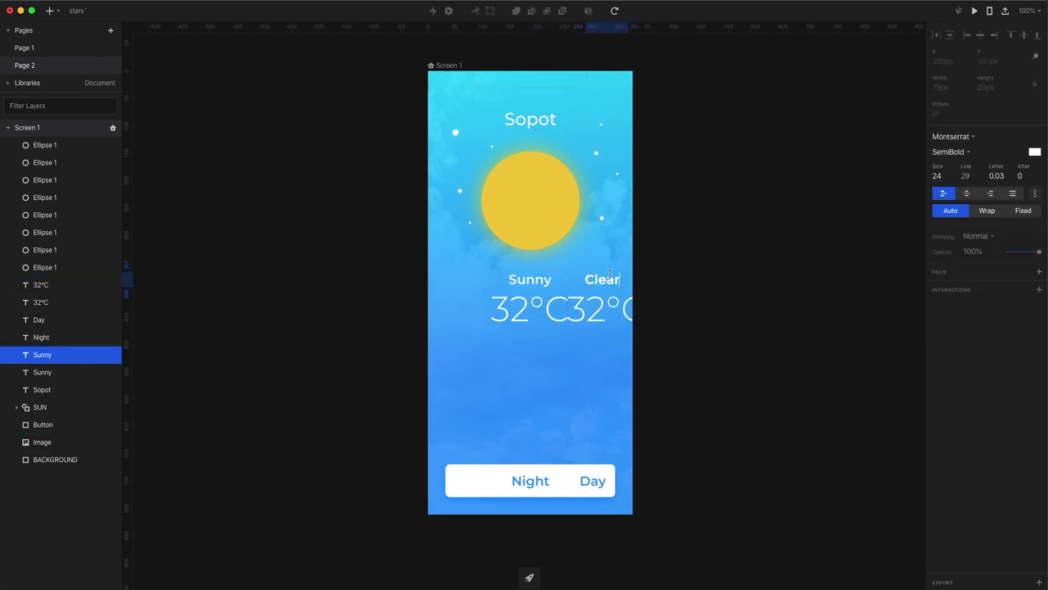
pyautogui.write('ar')
pyautogui.click(602, 311)
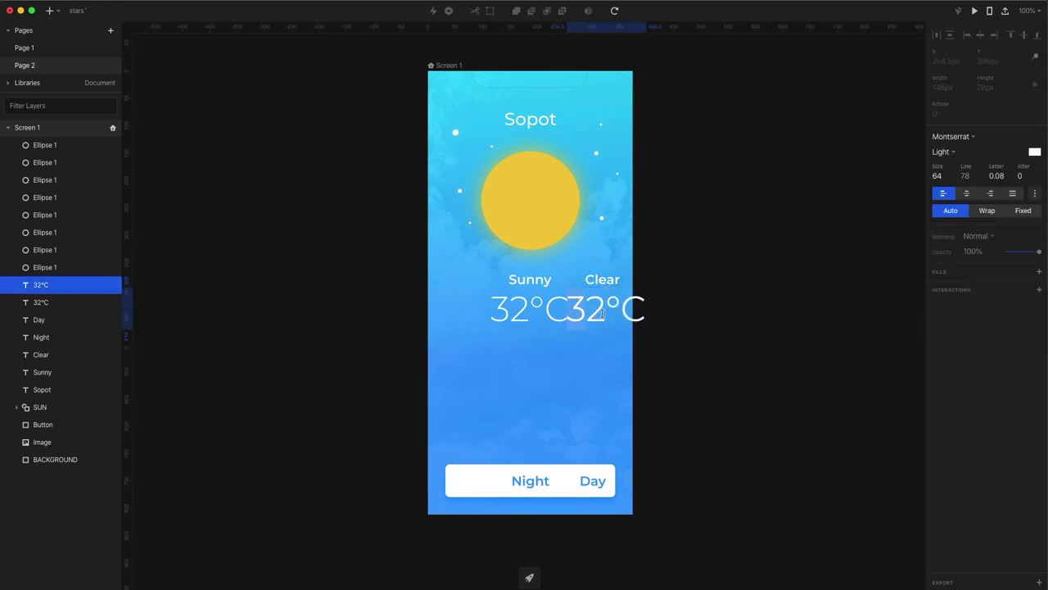
pyautogui.moveTo(602, 313); pyautogui.dragTo(567, 314)
pyautogui.write('9')
pyautogui.press('Escape')
pyautogui.keyDown('shift'); pyautogui.click(606, 279); pyautogui.keyUp('shift')
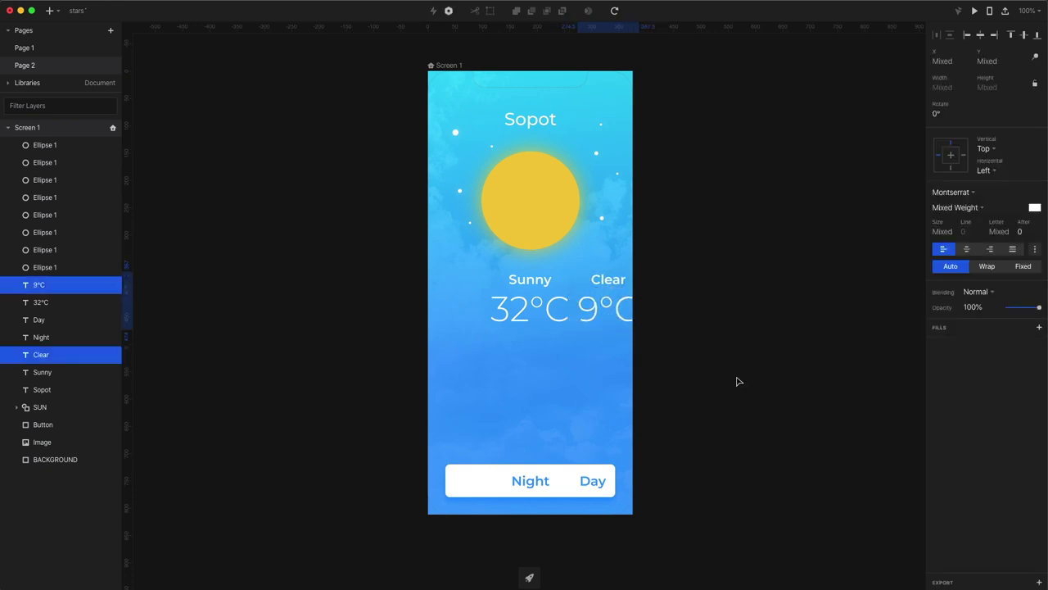
pyautogui.hotkey('shift', 'Right')
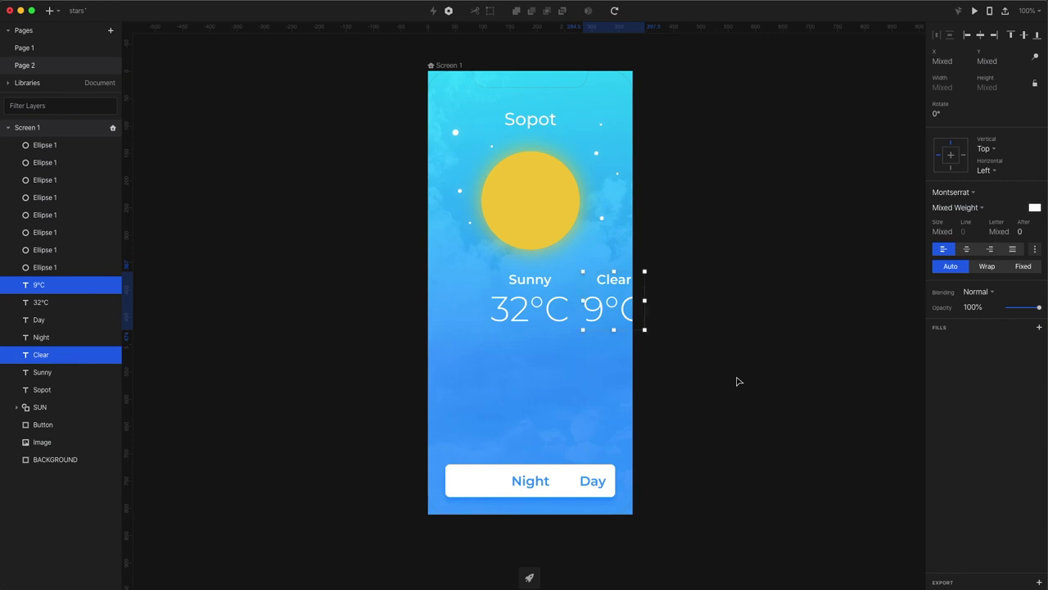
pyautogui.click(738, 381)
# Recolour the button's Day label to dark navy 173D64.
pyautogui.click(593, 482)
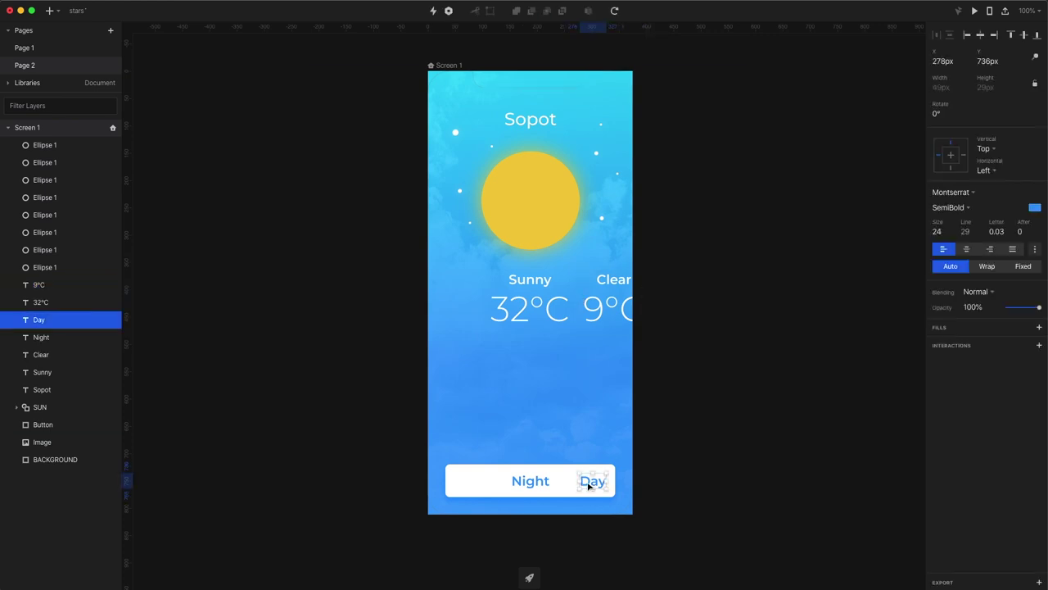
pyautogui.click(1033, 208)
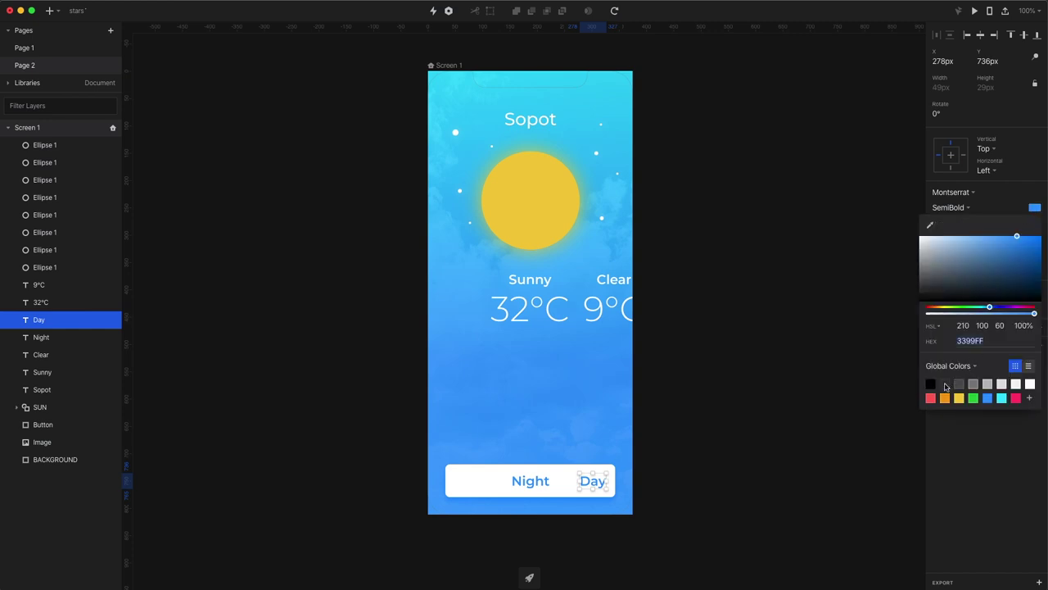
pyautogui.moveTo(1014, 279); pyautogui.dragTo(1014, 276)
pyautogui.click(743, 399)
pyautogui.click(749, 416)
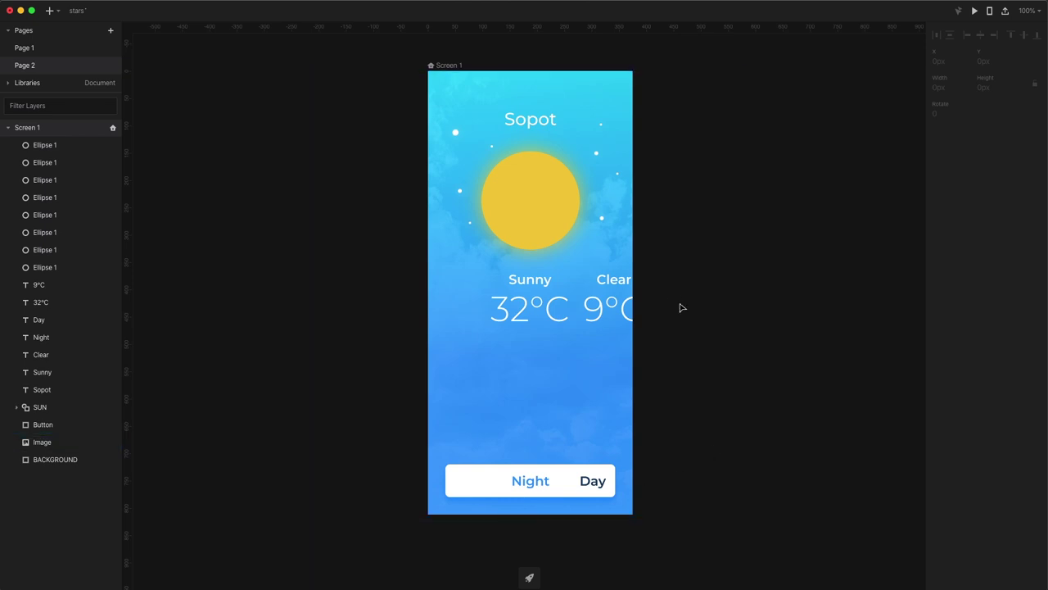
# Duplicate the Screen 1 artboard to create Screen 2 beside it.
pyautogui.click(457, 65)
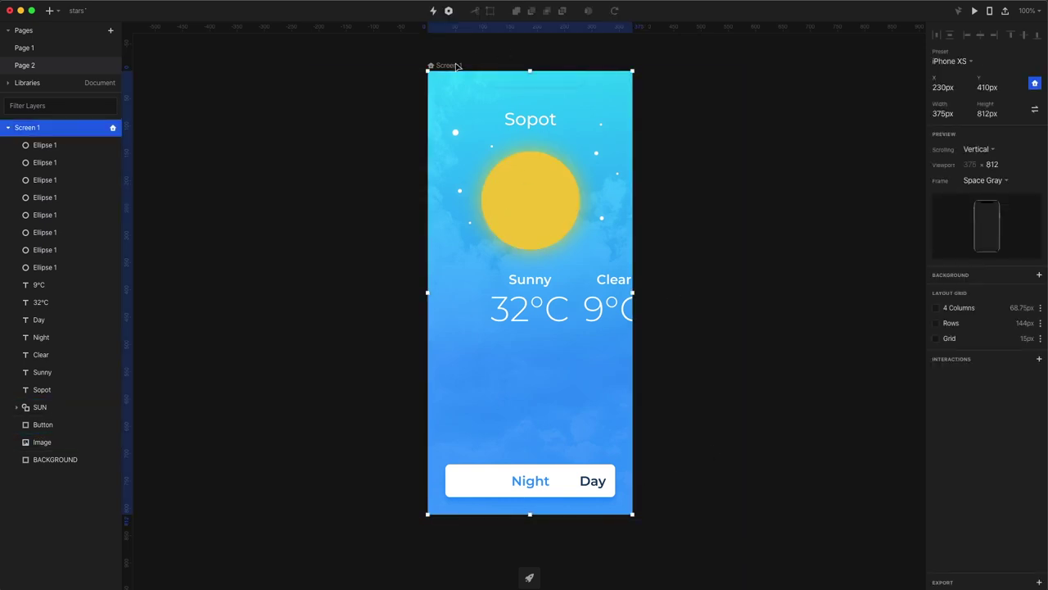
pyautogui.press('super+d')
pyautogui.hscroll(3, 638, 323)
# Darken Screen 2's background gradient stops to deep navy and teal.
pyautogui.click(638, 323)
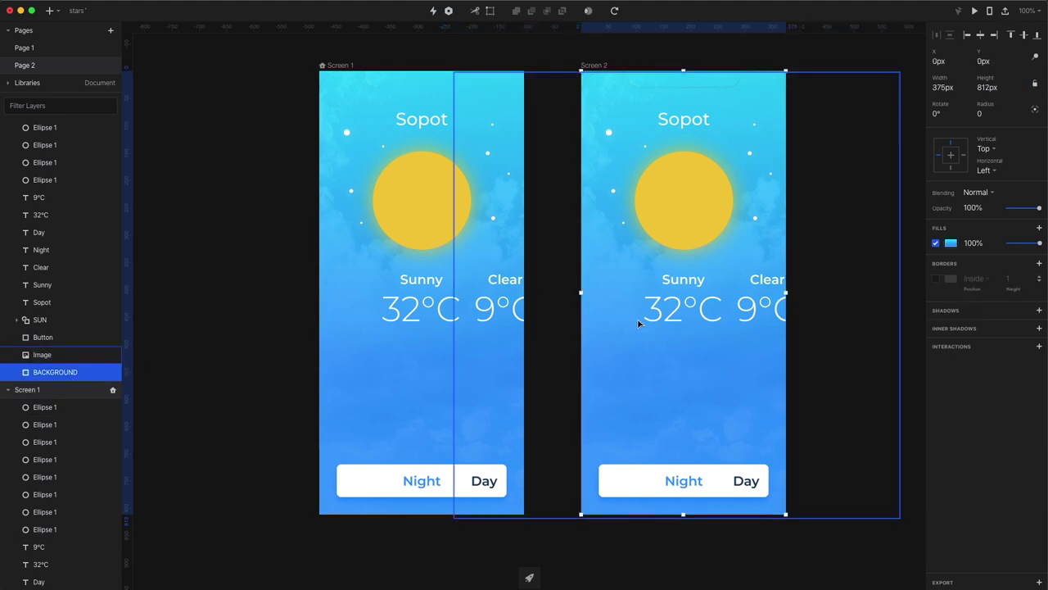
pyautogui.click(951, 243)
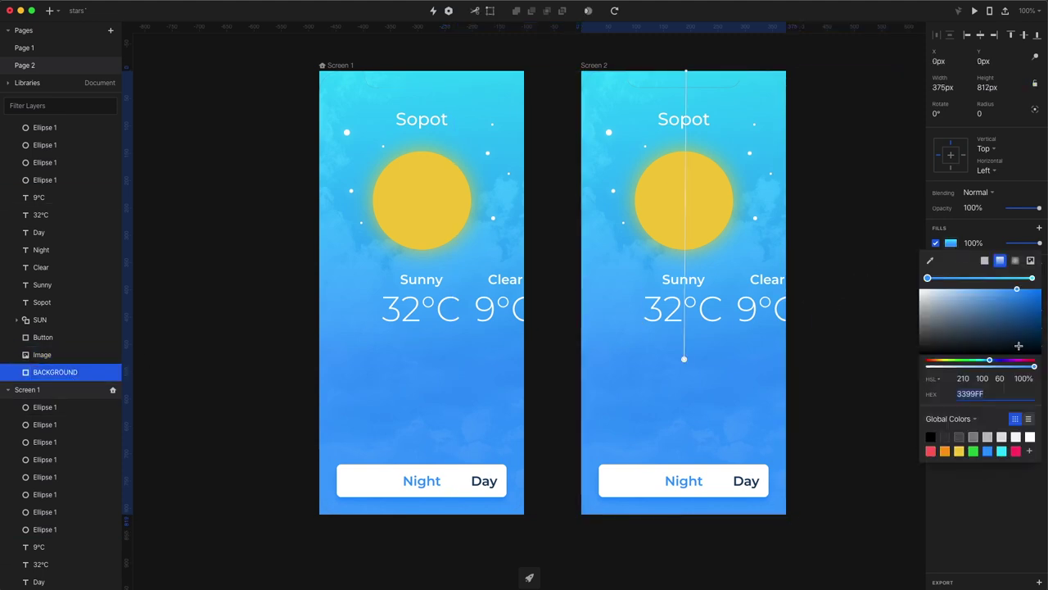
pyautogui.moveTo(1024, 331); pyautogui.dragTo(997, 348)
pyautogui.click(1032, 278)
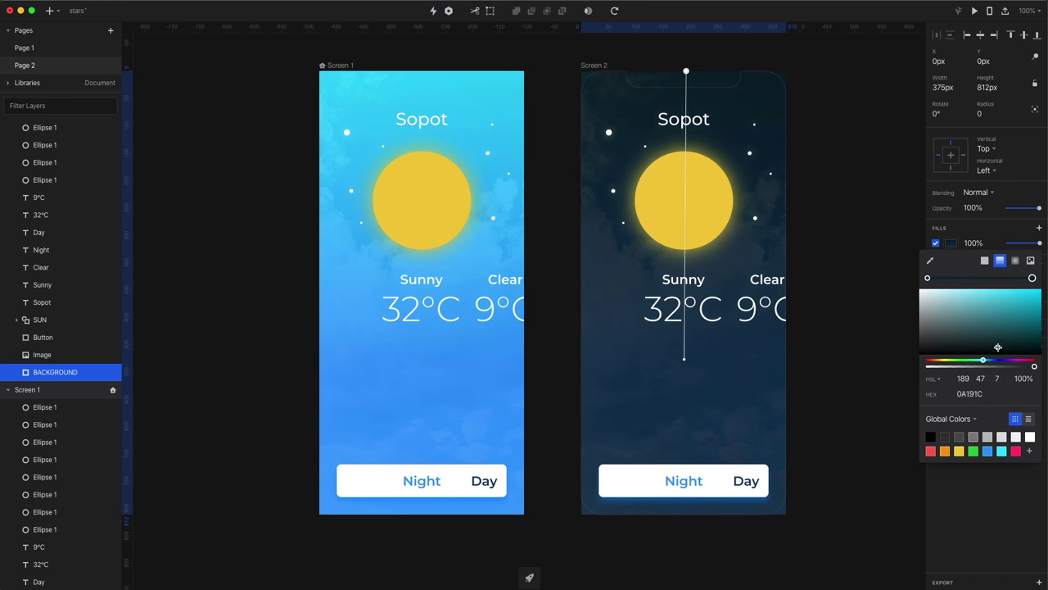
pyautogui.click(885, 391)
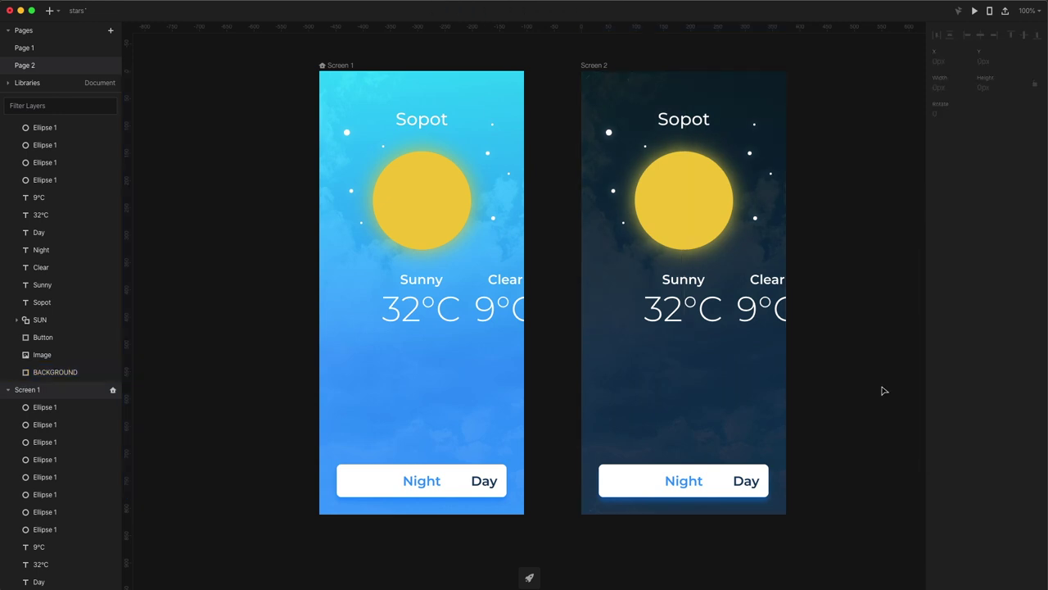
# Offset the SUN's first inner ellipse to carve a yellow crescent, then centre SUN horizontally on Screen 2.
pyautogui.click(716, 218)
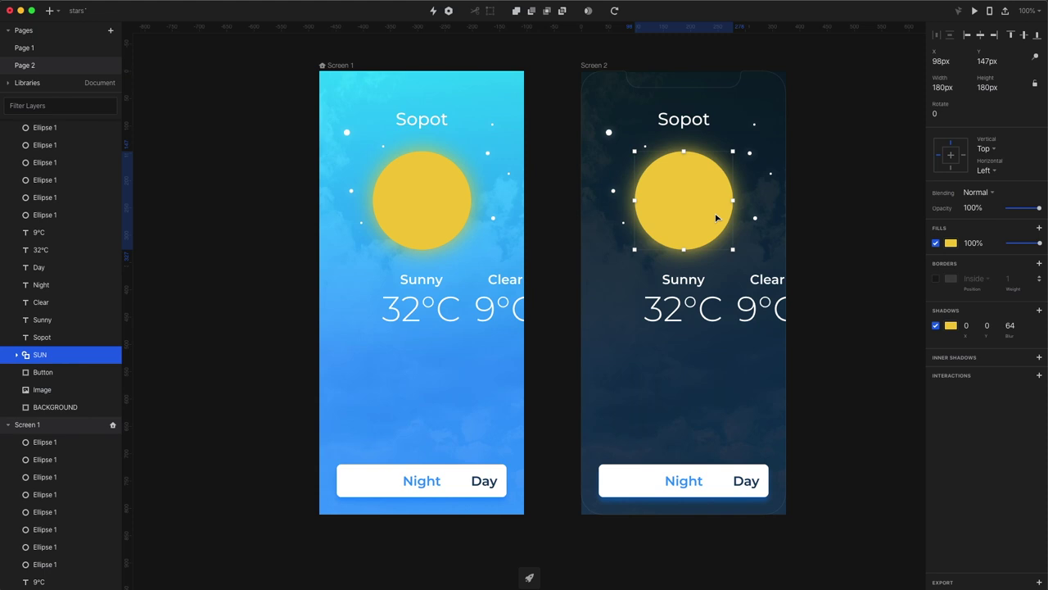
pyautogui.click(17, 356)
pyautogui.click(43, 372)
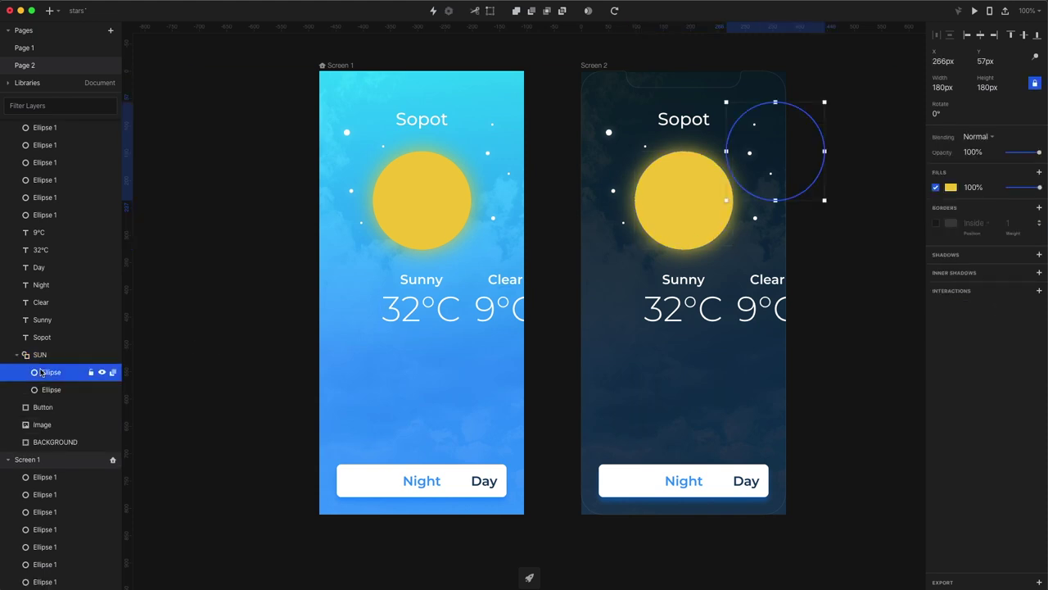
pyautogui.hotkey('shift', 'Left')
pyautogui.hotkey('shift', 'Left')
pyautogui.hotkey('shift', 'Left')
pyautogui.hotkey('shift', 'Left')
pyautogui.hotkey('shift', 'Left')
pyautogui.hotkey('shift', 'Left')
pyautogui.hotkey('shift', 'Down')
pyautogui.hotkey('shift', 'Down')
pyautogui.hotkey('shift', 'Down')
pyautogui.hotkey('shift', 'Down')
pyautogui.hotkey('shift', 'Down')
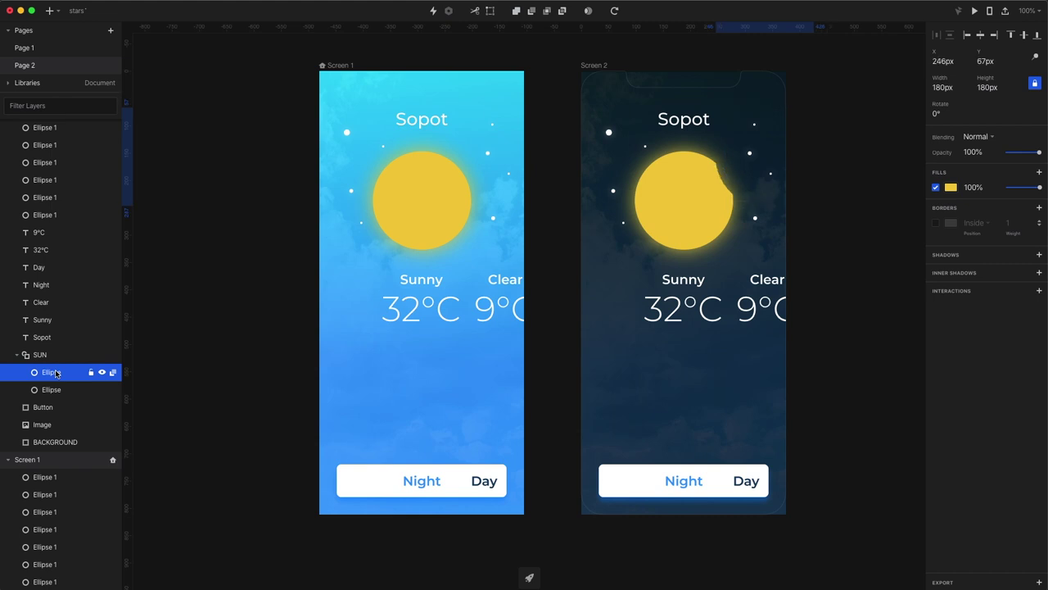
pyautogui.hotkey('shift', 'Down')
pyautogui.hotkey('shift', 'Down')
pyautogui.hotkey('shift', 'Left')
pyautogui.hotkey('shift', 'Left')
pyautogui.hotkey('shift', 'Left')
pyautogui.hotkey('shift', 'Left')
pyautogui.hotkey('shift', 'Left')
pyautogui.hotkey('shift', 'Left')
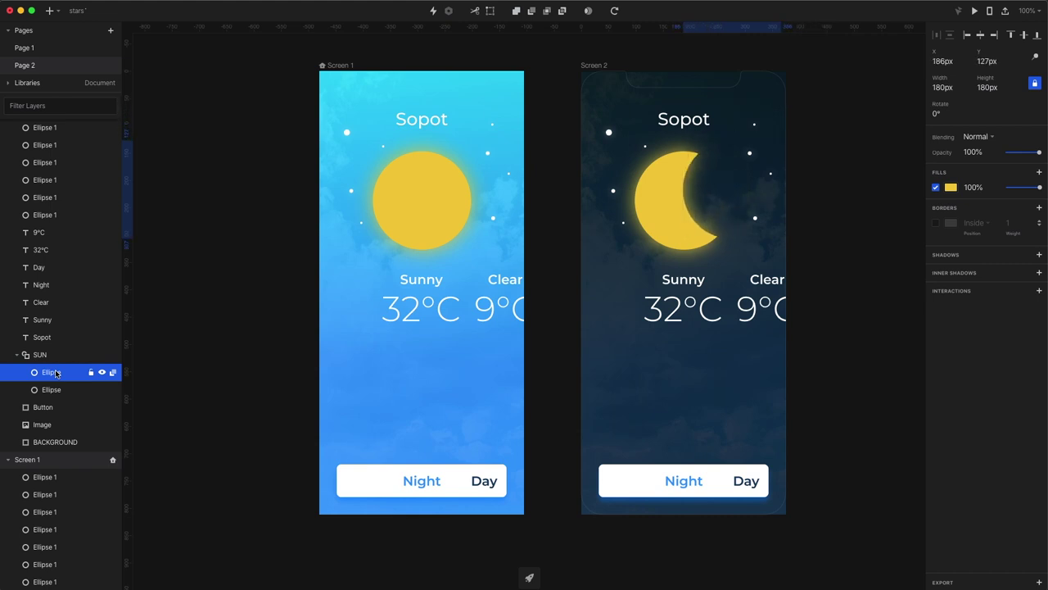
pyautogui.hotkey('shift', 'Right')
pyautogui.hotkey('shift', 'Up')
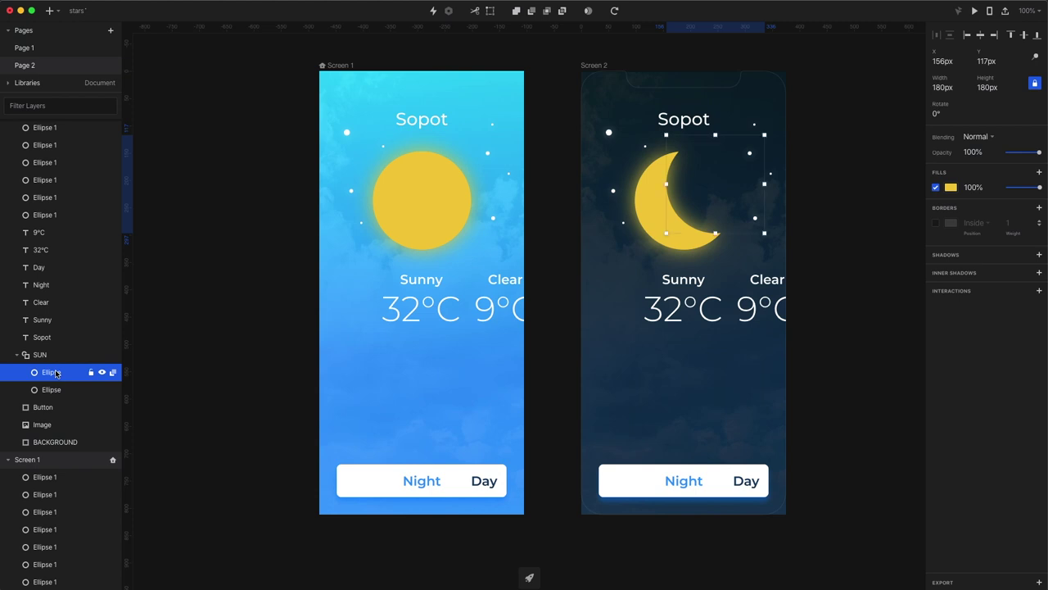
pyautogui.click(52, 361)
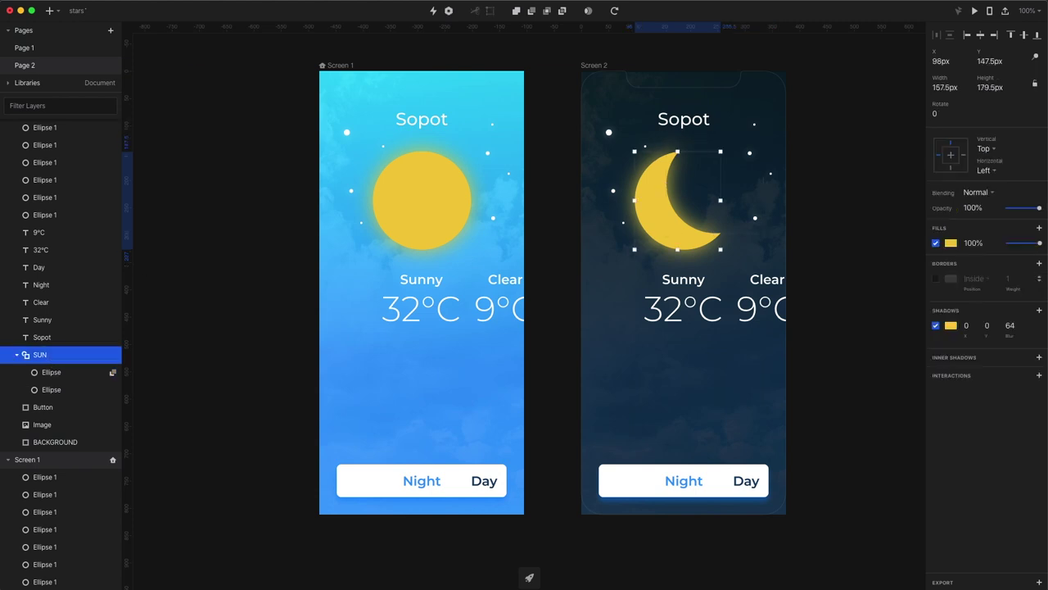
pyautogui.click(982, 36)
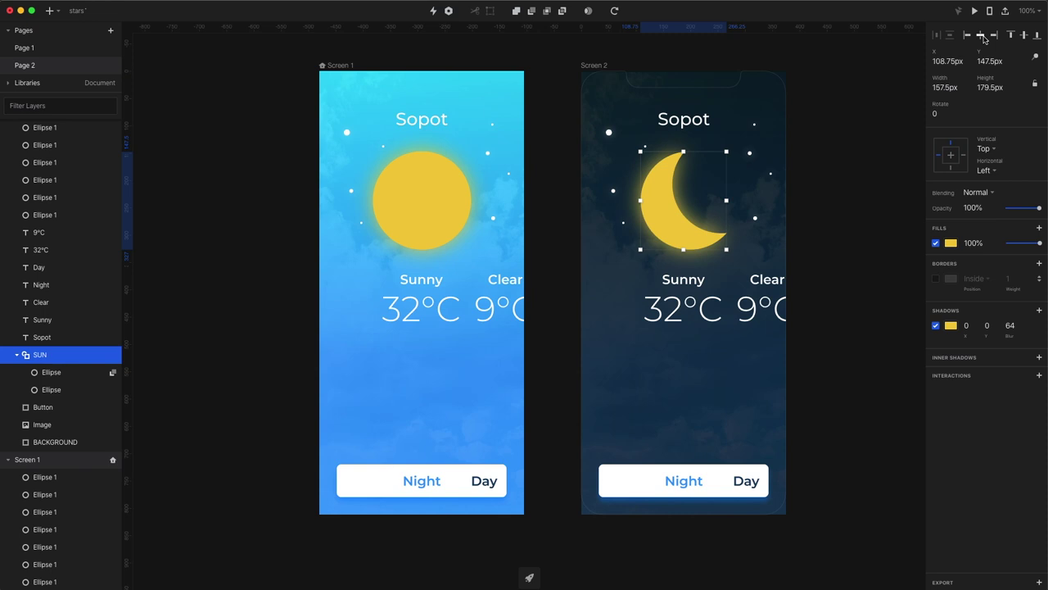
# Move Sunny and 32°C left on Screen 2 and centre Clear and 9°C horizontally there.
pyautogui.click(831, 297)
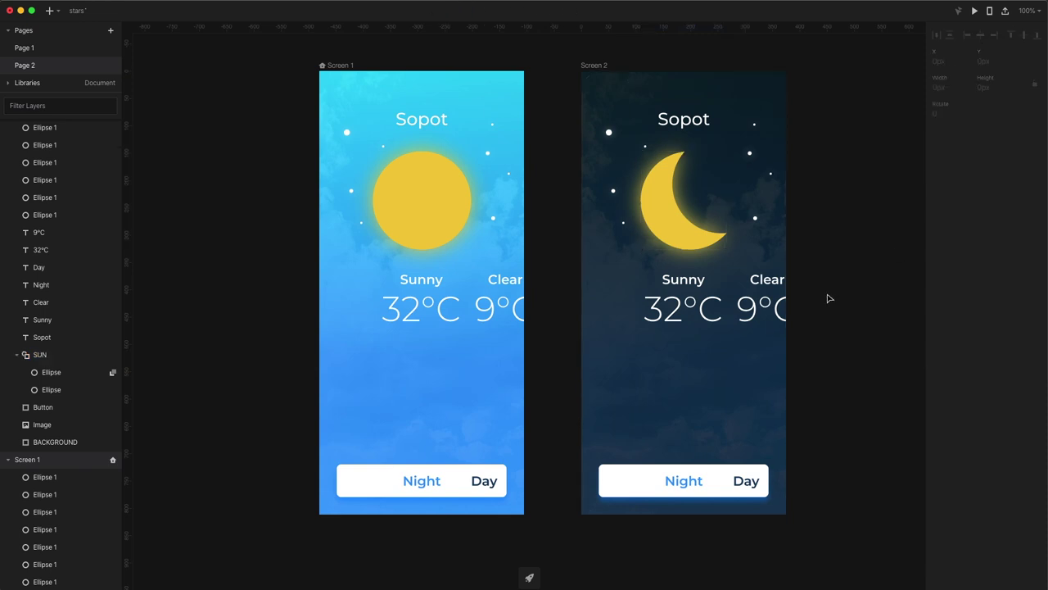
pyautogui.click(676, 282)
pyautogui.keyDown('shift'); pyautogui.click(679, 303); pyautogui.keyUp('shift')
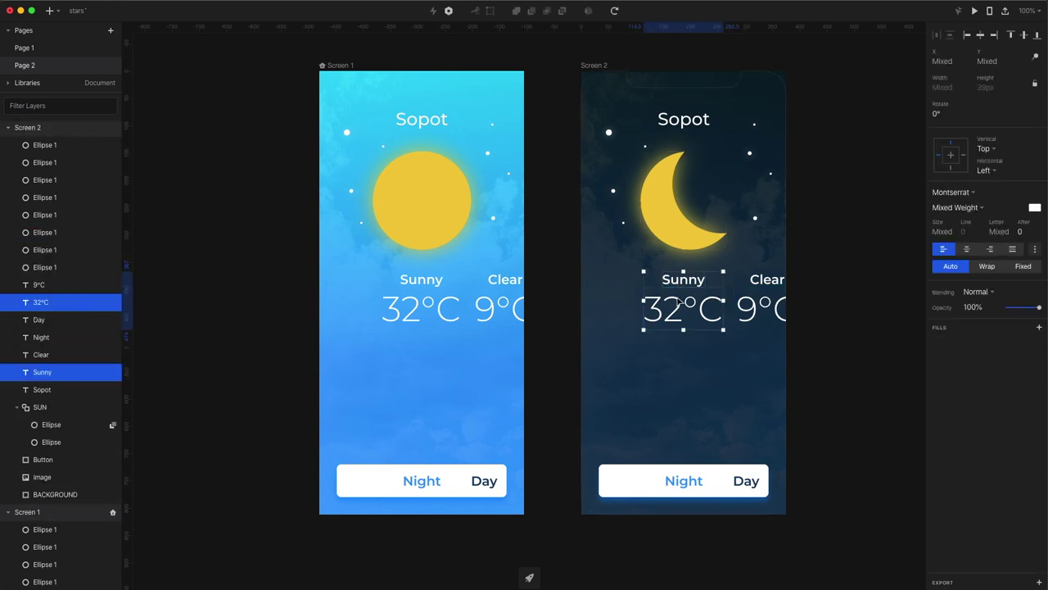
pyautogui.moveTo(679, 303); pyautogui.dragTo(619, 303)
pyautogui.click(767, 280)
pyautogui.click(981, 36)
pyautogui.click(783, 307)
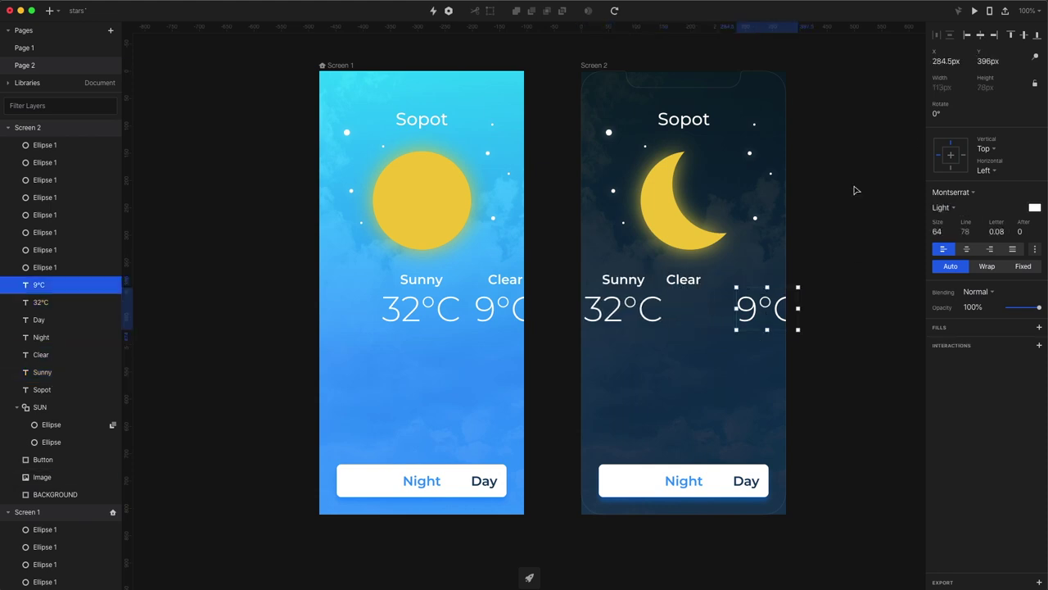
pyautogui.click(981, 36)
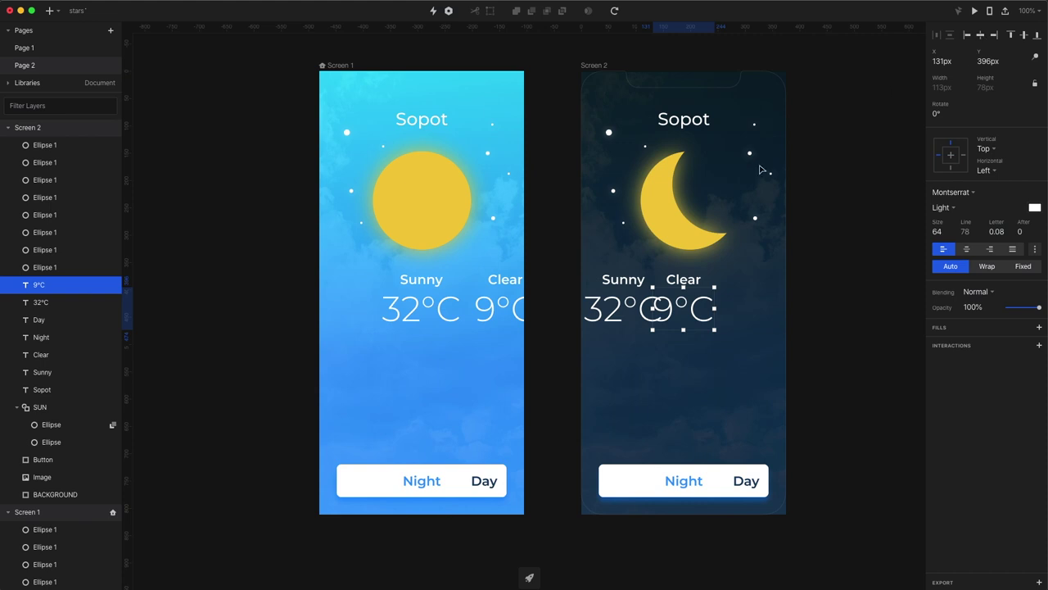
# Nudge Screen 2's Sunny and 32°C further left and Screen 1's Clear 20 px right.
pyautogui.click(628, 281)
pyautogui.keyDown('shift'); pyautogui.click(622, 307); pyautogui.keyUp('shift')
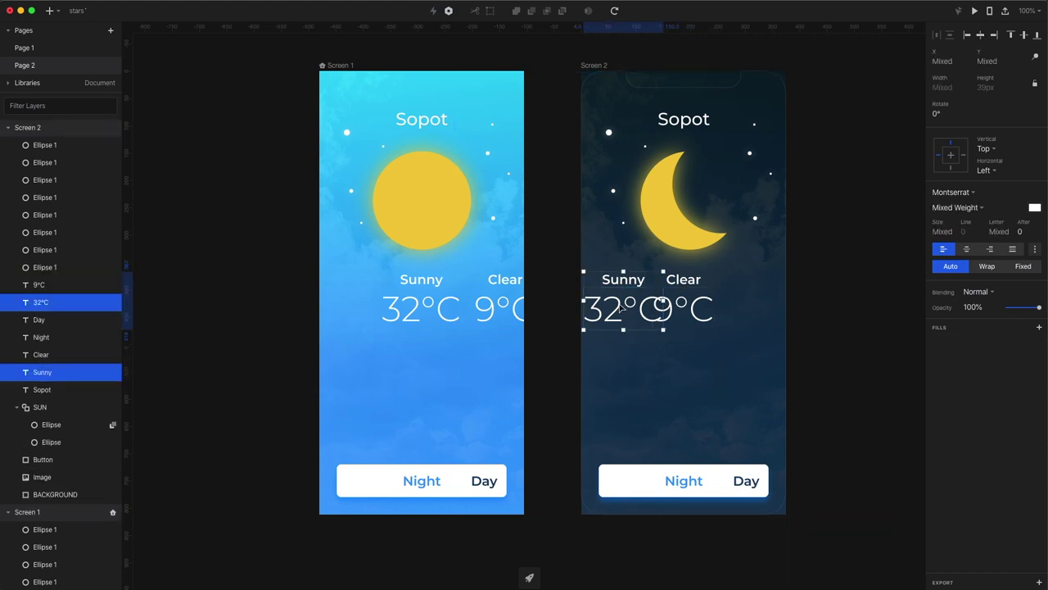
pyautogui.hotkey('shift', 'Left')
pyautogui.hotkey('shift', 'Left')
pyautogui.click(615, 281)
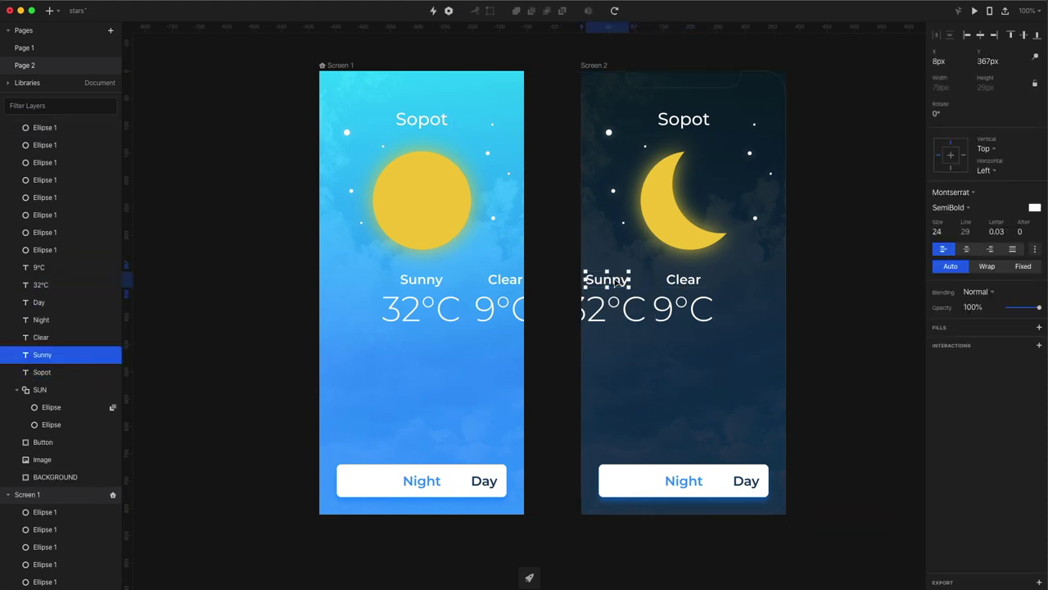
pyautogui.hotkey('shift', 'Left')
pyautogui.hotkey('shift', 'Left')
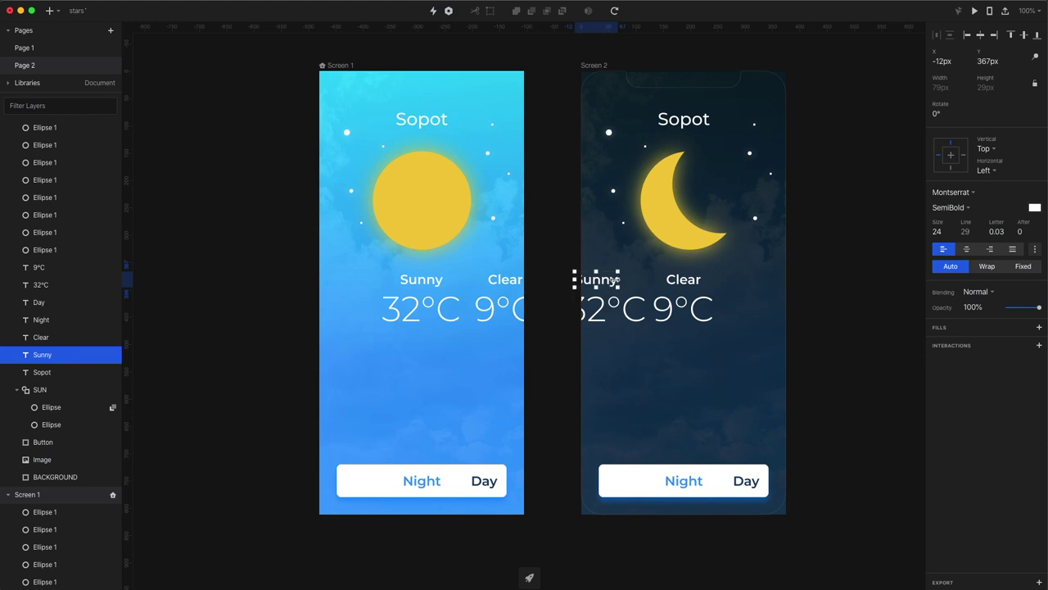
pyautogui.click(511, 279)
pyautogui.hotkey('shift', 'Right')
pyautogui.hotkey('shift', 'Right')
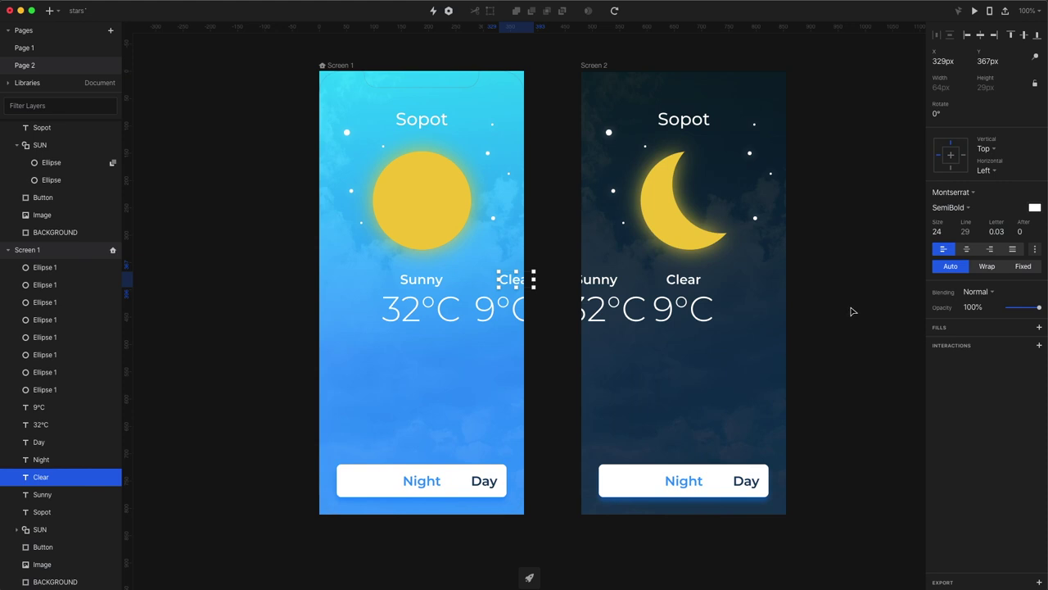
# Set Screen 2's Sunny and 32°C and Screen 1's Clear and 9°C to 0% opacity.
pyautogui.click(608, 285)
pyautogui.keyDown('shift'); pyautogui.click(606, 305); pyautogui.keyUp('shift')
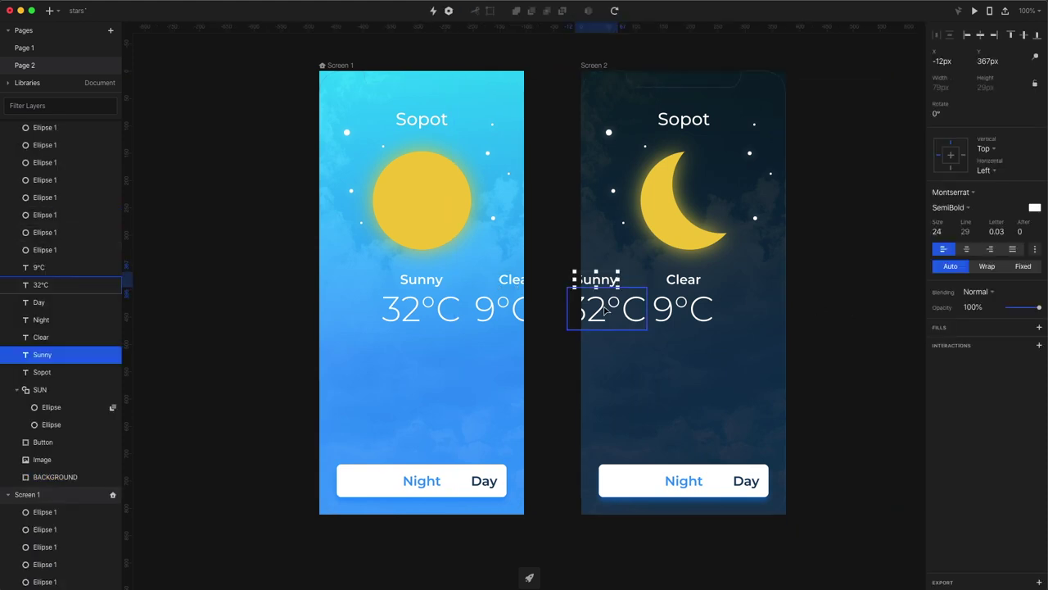
pyautogui.keyDown('shift'); pyautogui.click(531, 309); pyautogui.keyUp('shift')
pyautogui.keyDown('shift'); pyautogui.click(514, 283); pyautogui.keyUp('shift')
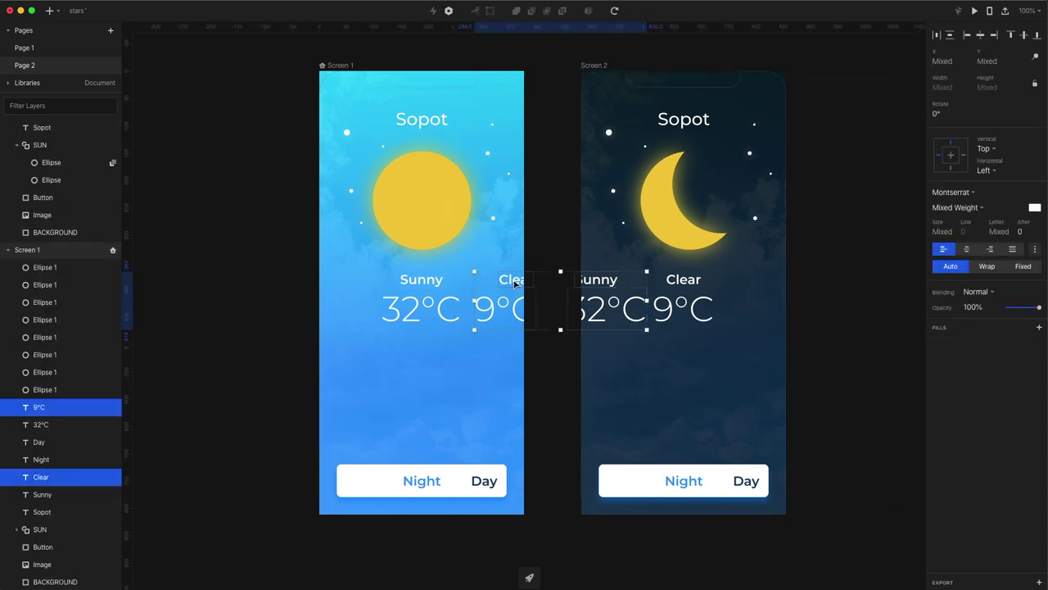
pyautogui.moveTo(1012, 311)
pyautogui.mouseDown()
pyautogui.moveTo(1036, 310)
pyautogui.moveTo(1009, 311)
pyautogui.mouseUp()
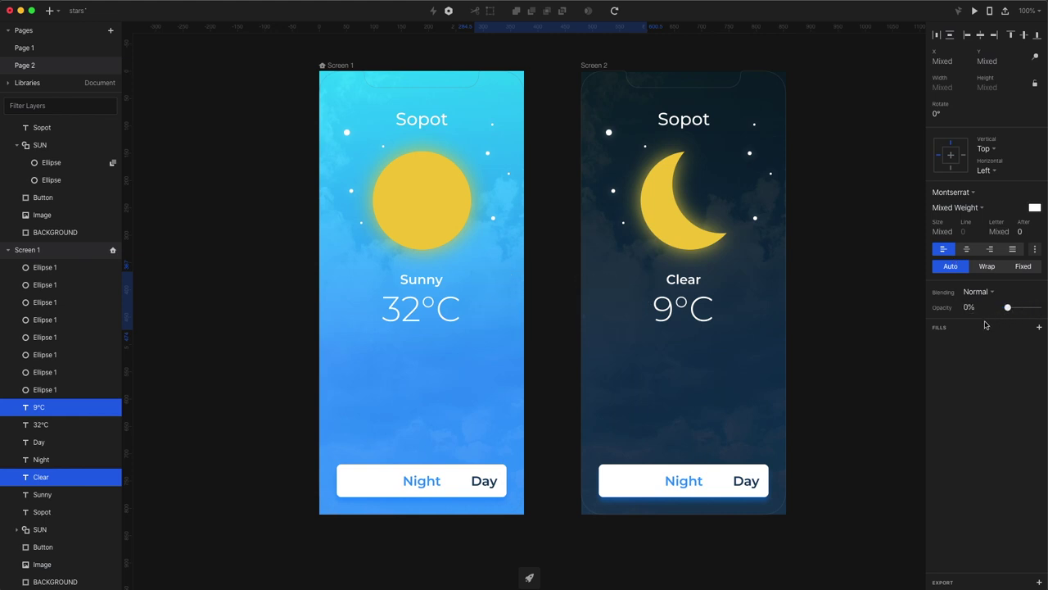
# Nudge Screen 2's Night label left and centre its Day label in the button.
pyautogui.click(886, 340)
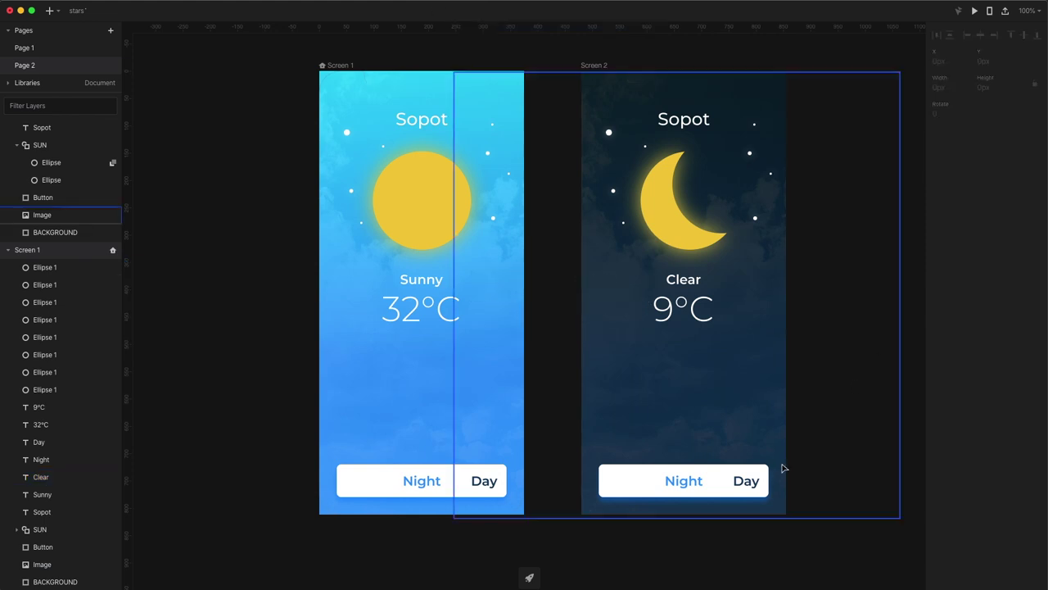
pyautogui.click(691, 485)
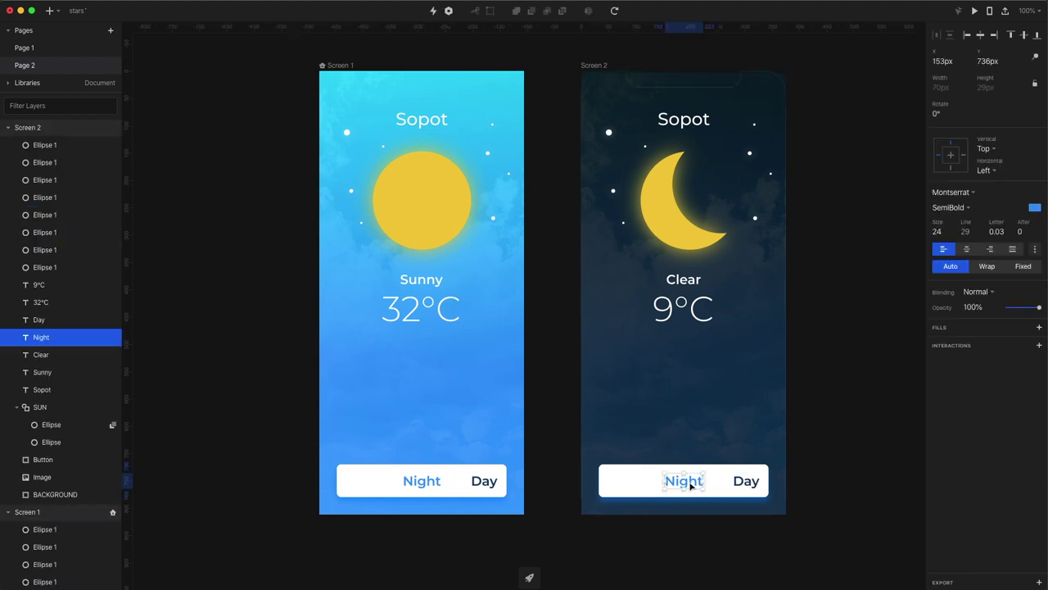
pyautogui.hotkey('shift', 'Left')
pyautogui.hotkey('shift', 'Left')
pyautogui.hotkey('shift', 'Left')
pyautogui.hotkey('shift', 'Left')
pyautogui.hotkey('shift', 'Left')
pyautogui.hotkey('shift', 'Left')
pyautogui.hotkey('shift', 'Left')
pyautogui.hotkey('shift', 'Left')
pyautogui.hotkey('shift', 'Left')
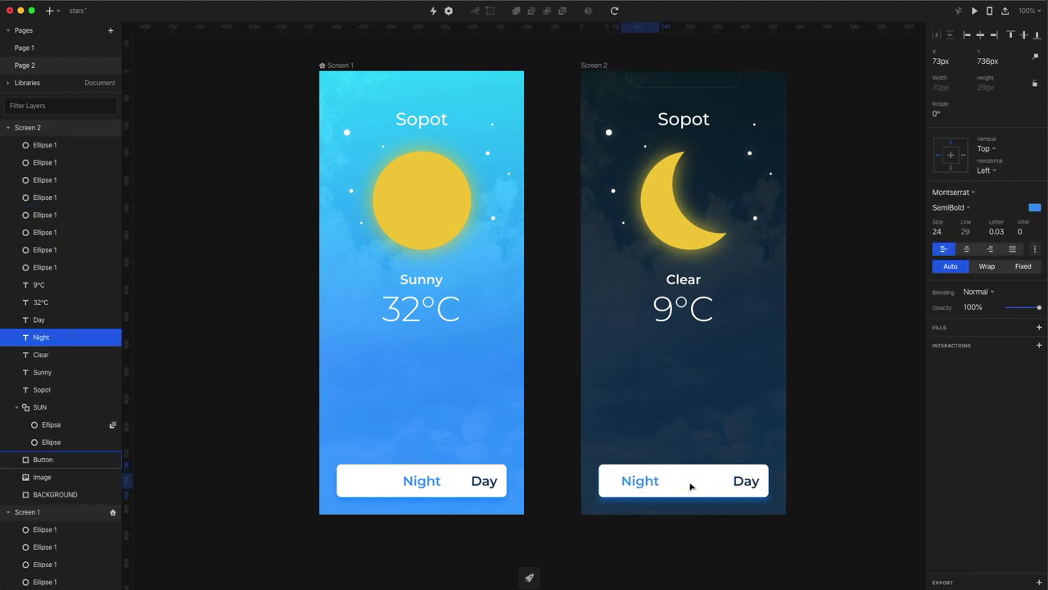
pyautogui.hotkey('shift', 'Left')
pyautogui.click(745, 483)
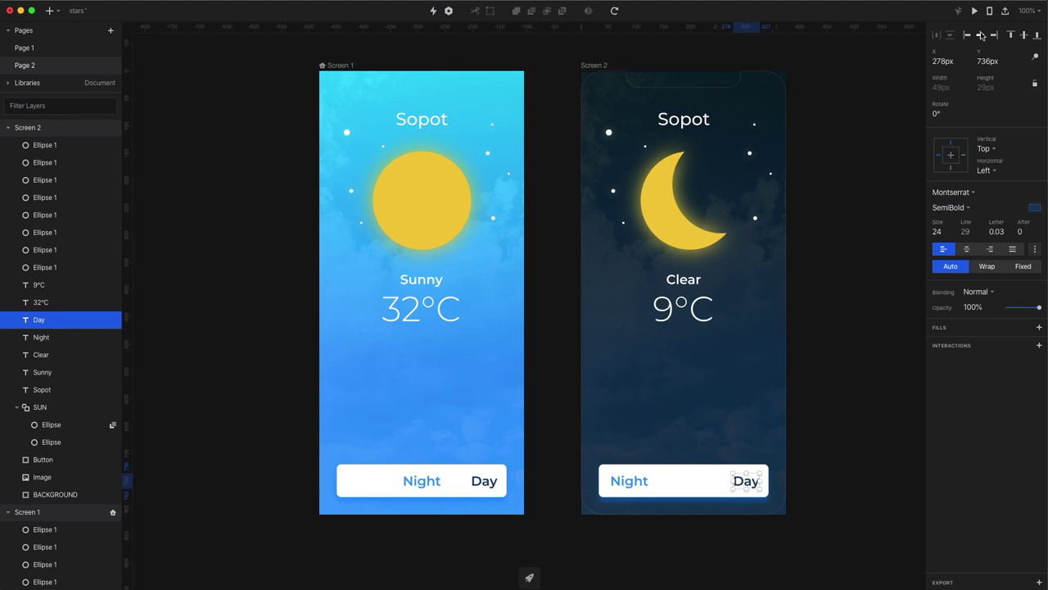
pyautogui.click(981, 35)
# Fade Screen 1's Day label and Screen 2's Night label to 0% opacity.
pyautogui.click(484, 481)
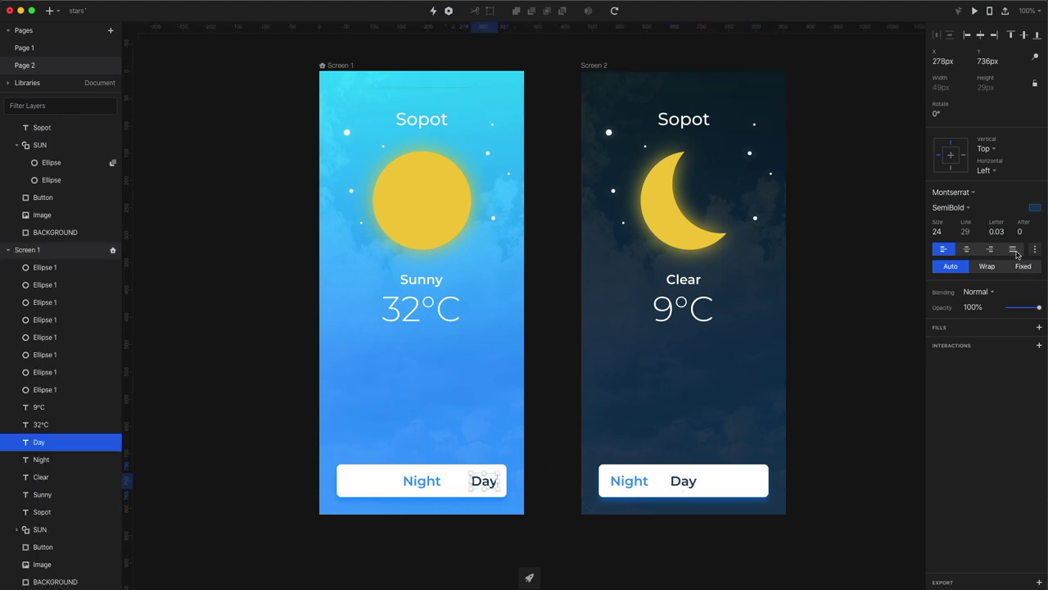
pyautogui.moveTo(1038, 307); pyautogui.dragTo(940, 318)
pyautogui.click(628, 481)
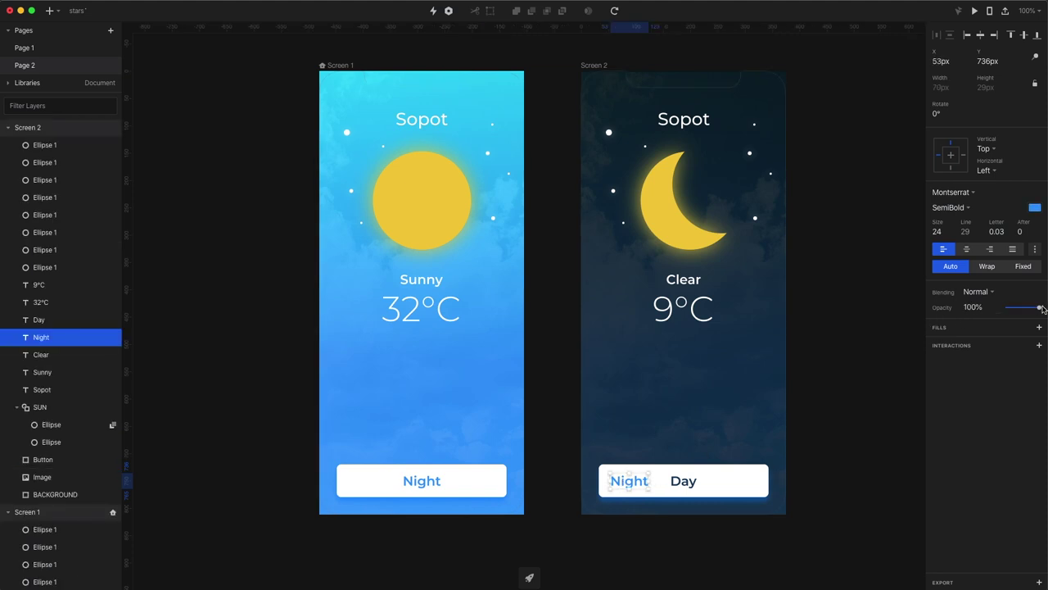
pyautogui.moveTo(1039, 307); pyautogui.dragTo(969, 319)
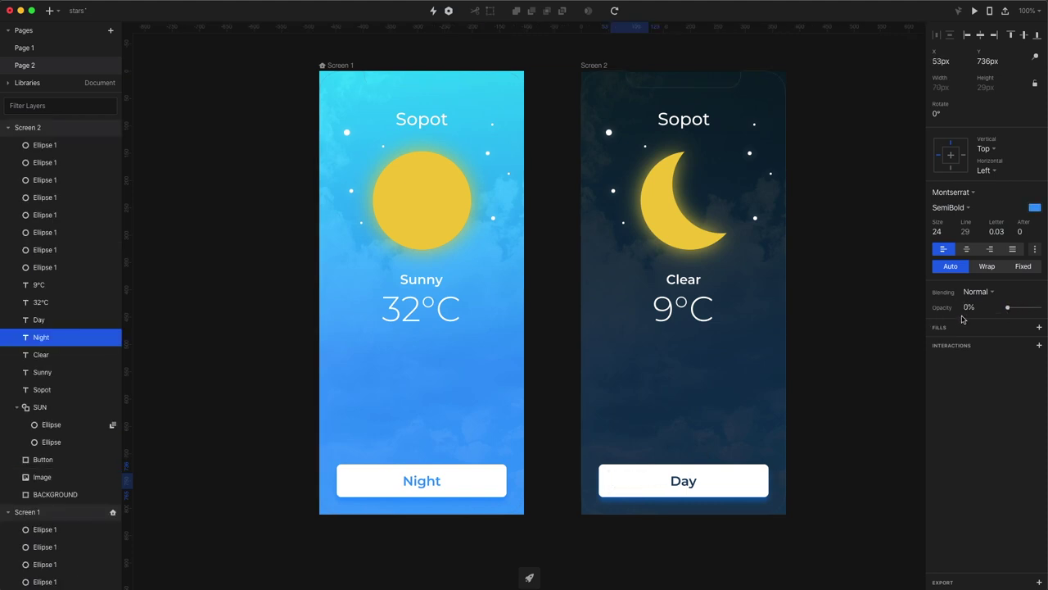
pyautogui.click(805, 306)
# Set the star ellipses on Screen 1 to 0% opacity one after another.
pyautogui.click(493, 220)
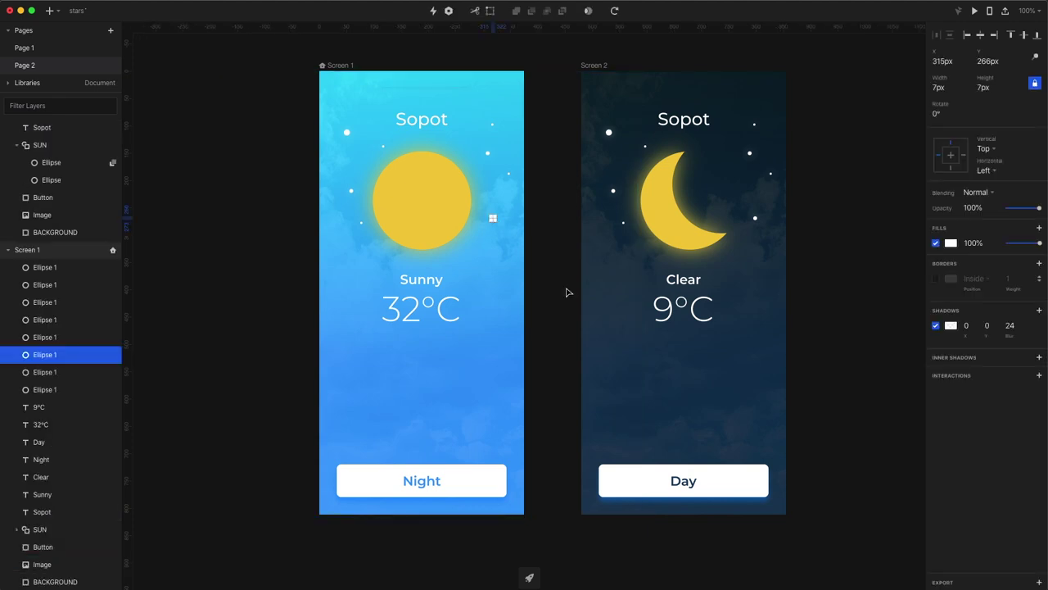
pyautogui.hotkey('shift', 'Right')
pyautogui.hotkey('shift', 'Right')
pyautogui.hotkey('shift', 'Down')
pyautogui.hotkey('shift', 'Down')
pyautogui.moveTo(1038, 207); pyautogui.dragTo(1007, 208)
pyautogui.click(509, 175)
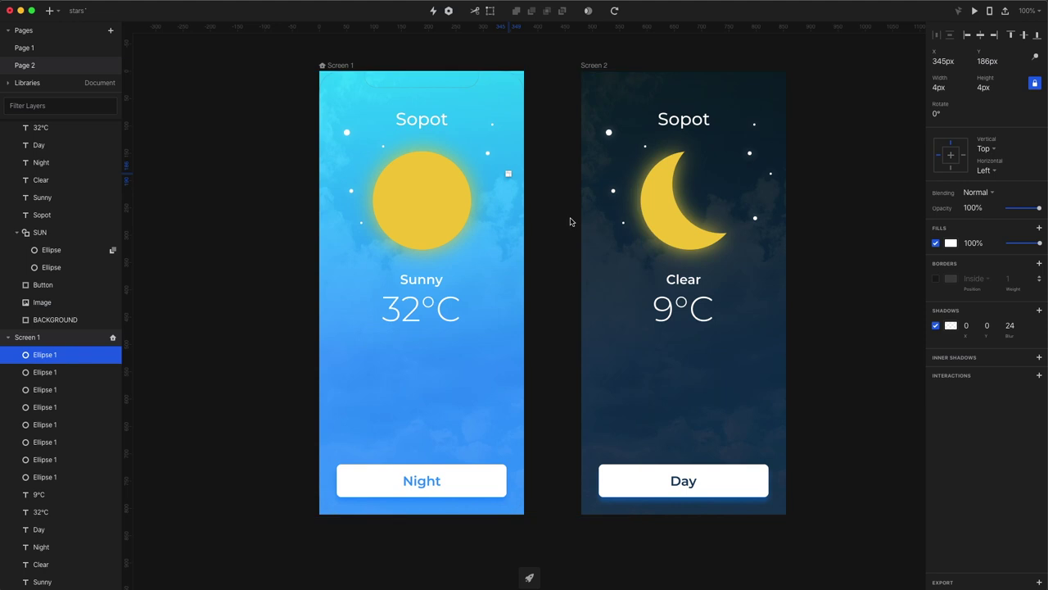
pyautogui.hotkey('shift', 'Right')
pyautogui.press('Tab')
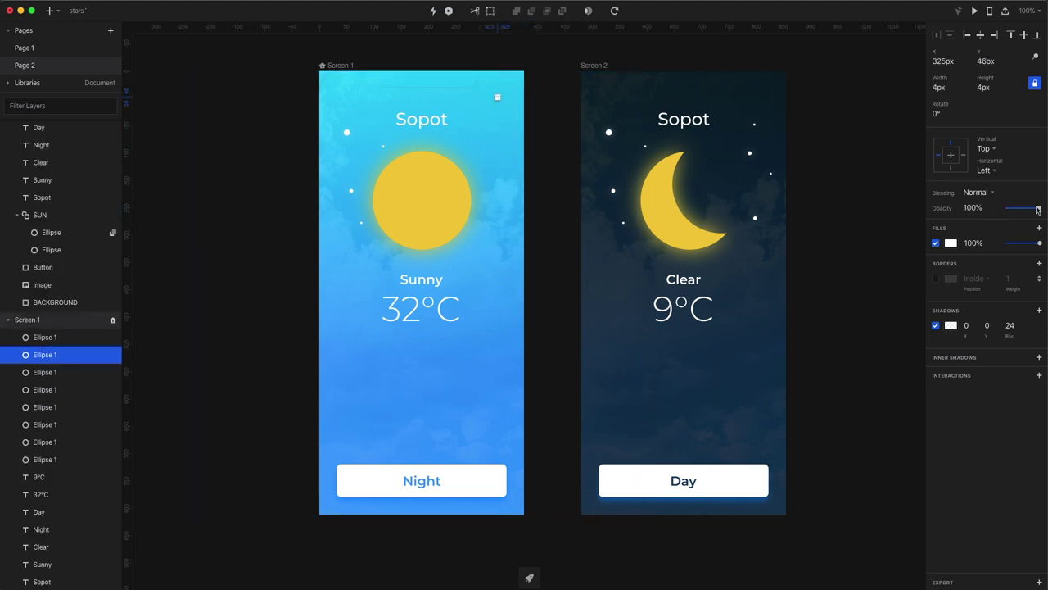
pyautogui.moveTo(1038, 209); pyautogui.dragTo(891, 205)
pyautogui.press('Tab')
pyautogui.press('Tab')
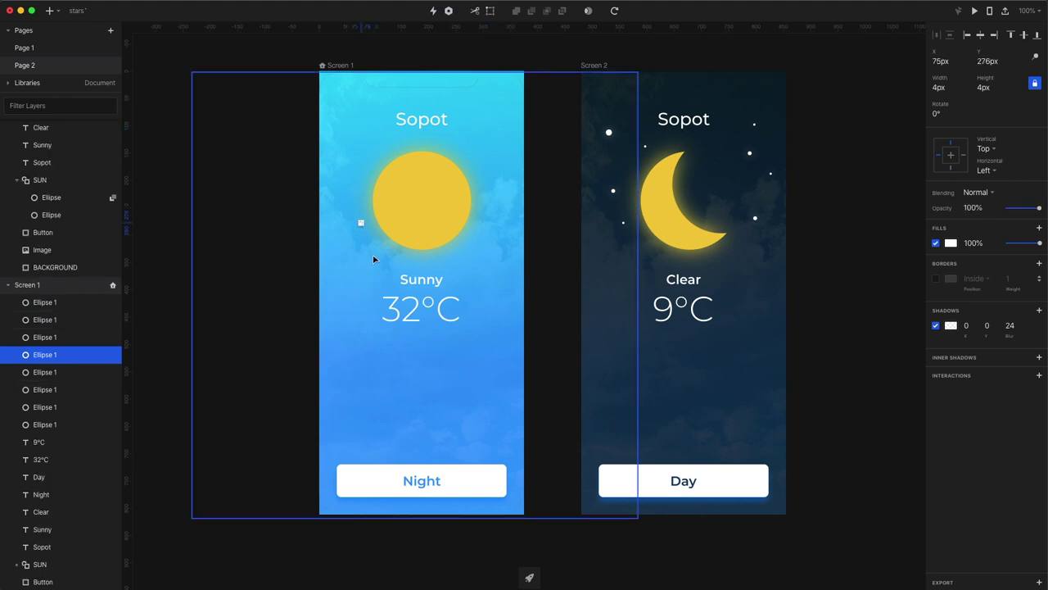
pyautogui.press('Tab')
pyautogui.moveTo(1038, 209); pyautogui.dragTo(952, 216)
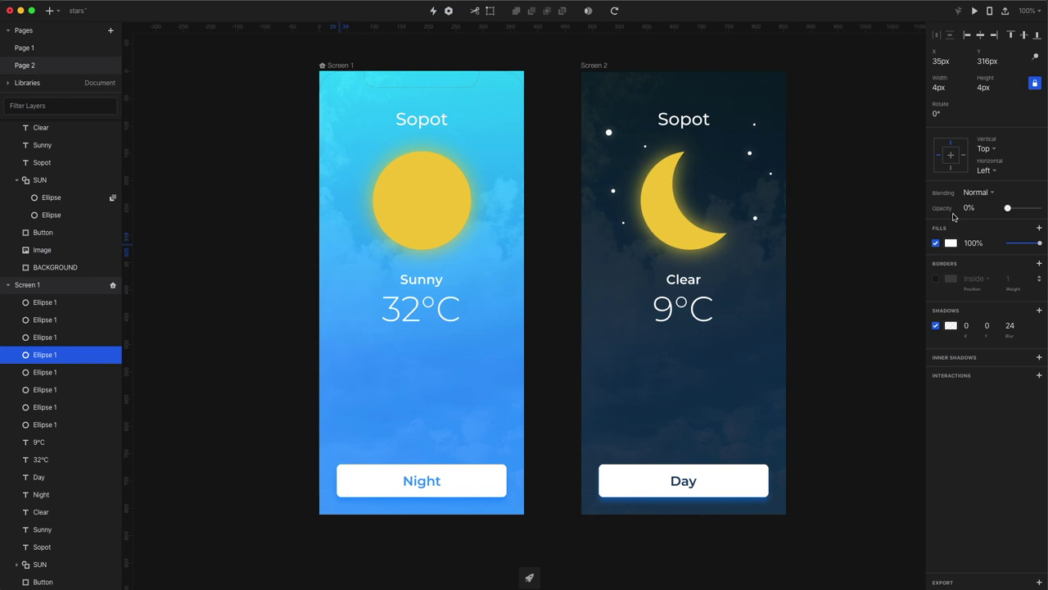
# Add a click interaction on Screen 1's Night button navigating to Screen 2 with 2 s Motion.
pyautogui.click(1038, 375)
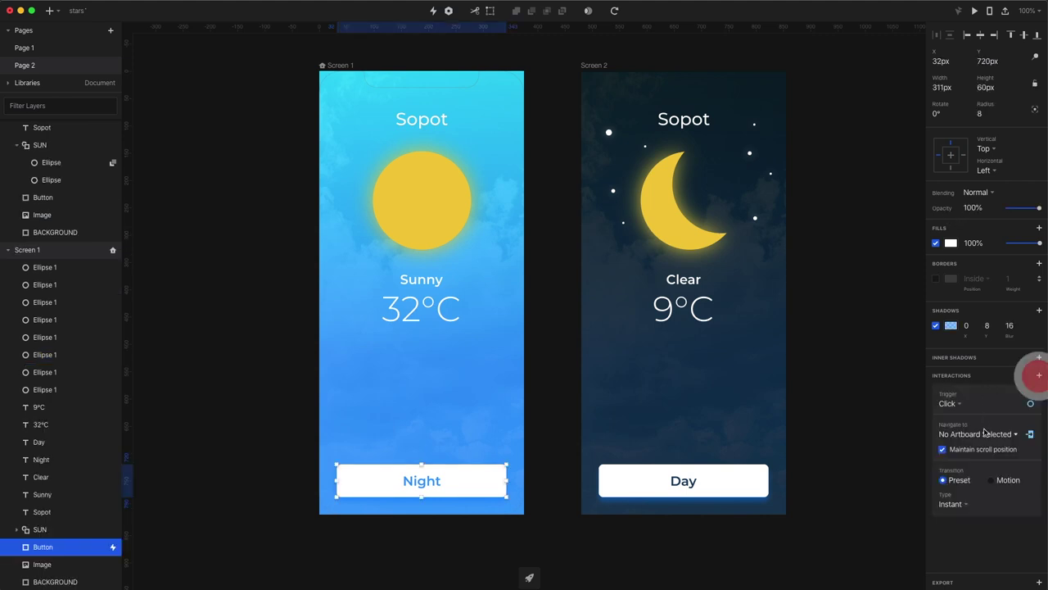
pyautogui.click(990, 435)
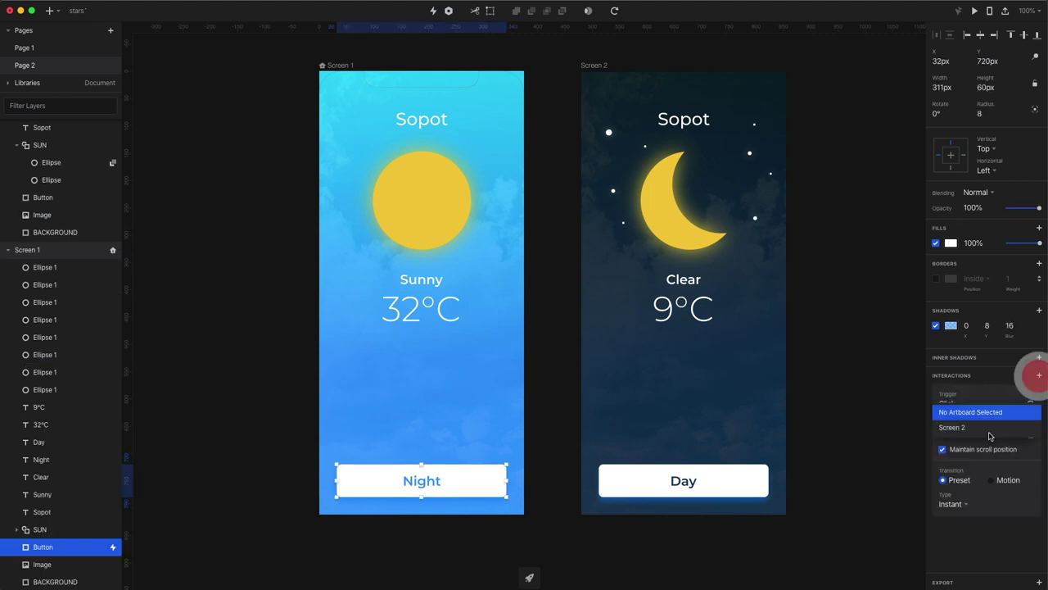
pyautogui.click(957, 428)
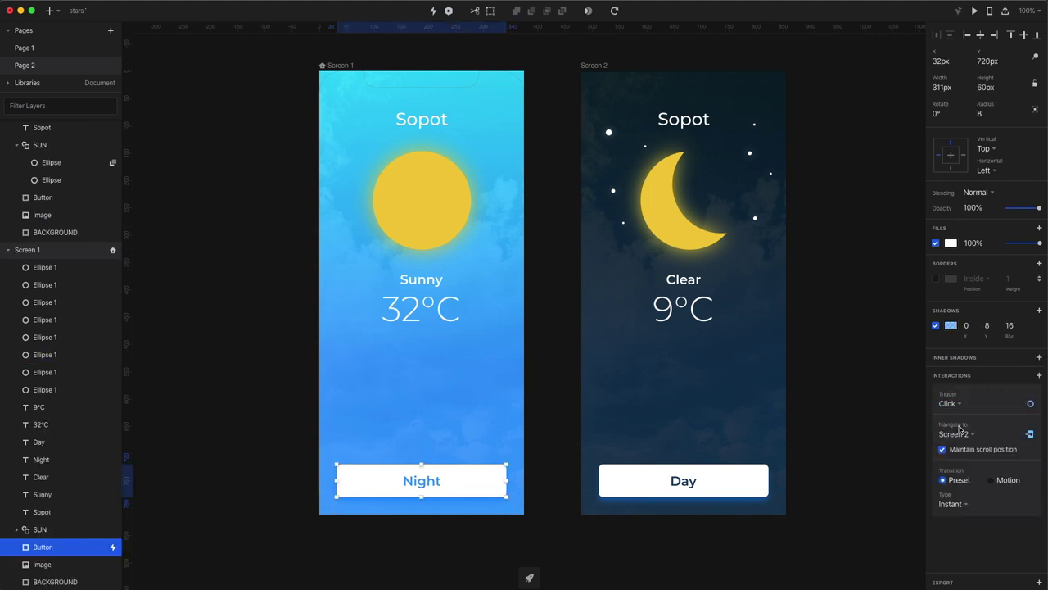
pyautogui.click(992, 480)
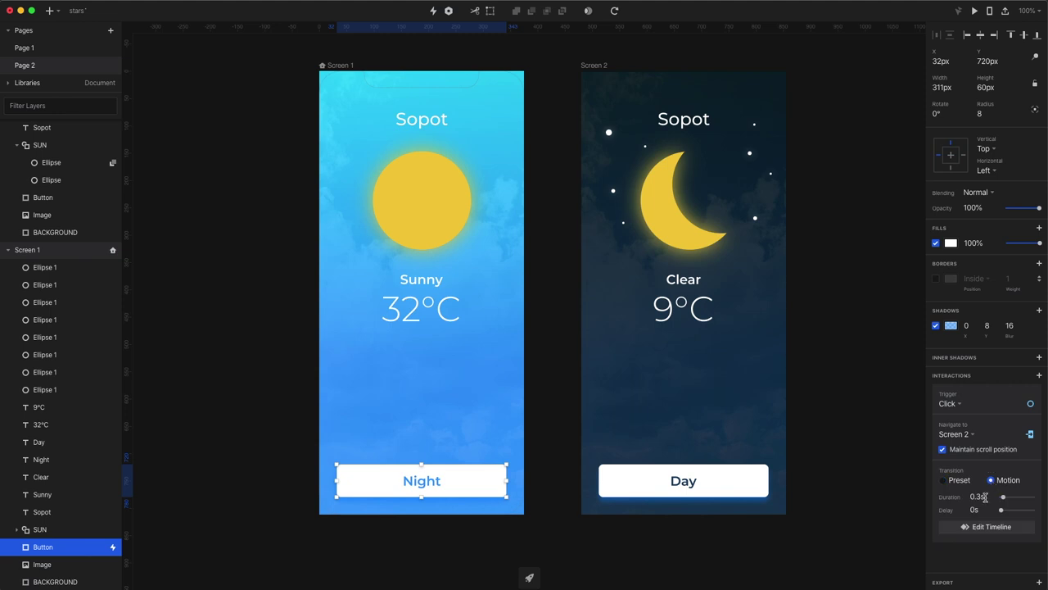
pyautogui.doubleClick(977, 497)
pyautogui.write('2s')
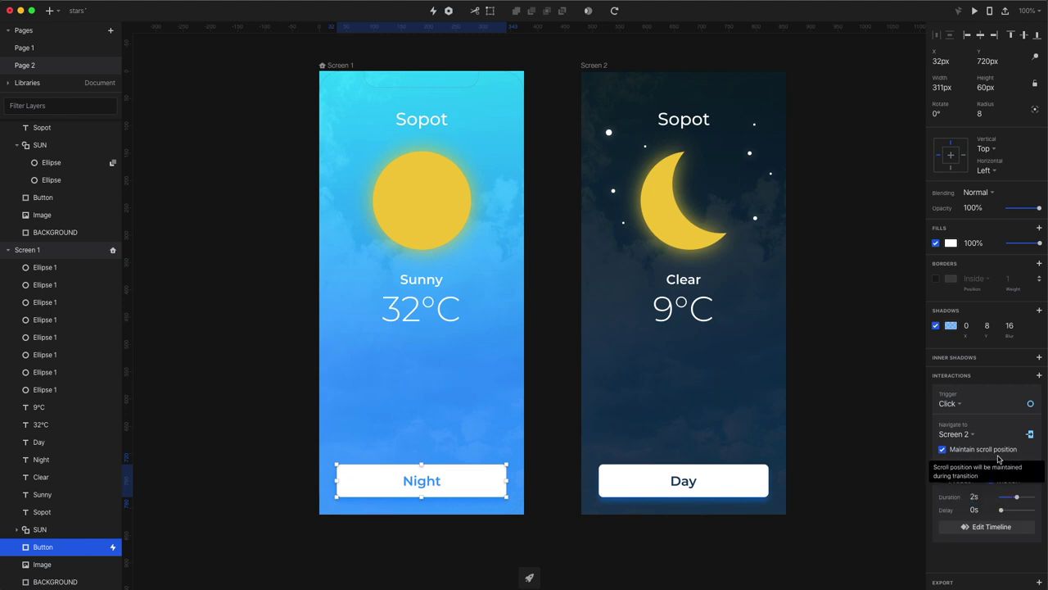
pyautogui.click(760, 487)
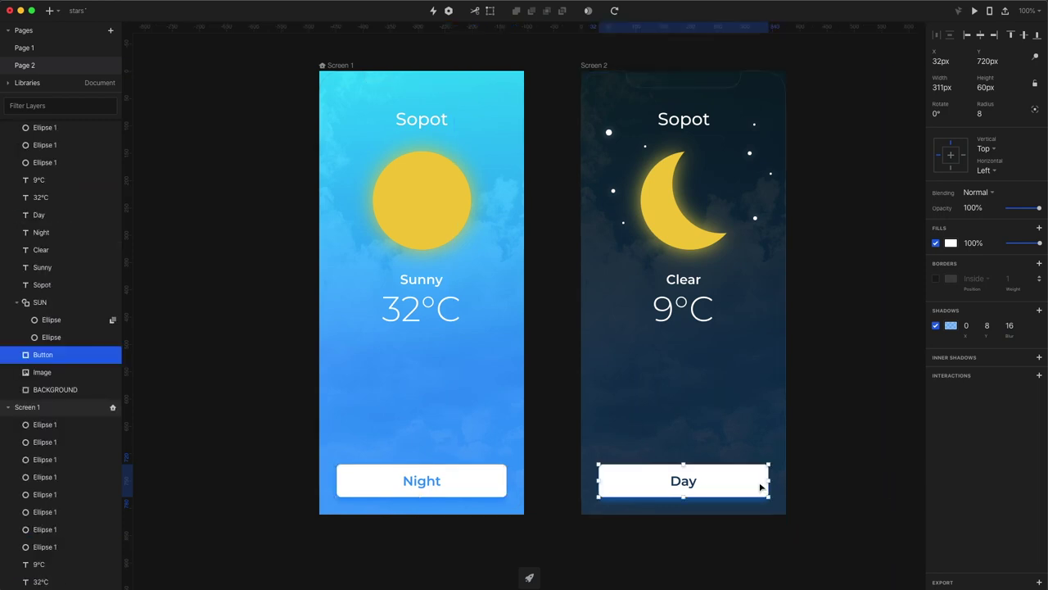
# Make Screen 2's Day button go to Screen 1 with a 2 s Motion transition.
pyautogui.click(1038, 376)
pyautogui.click(991, 480)
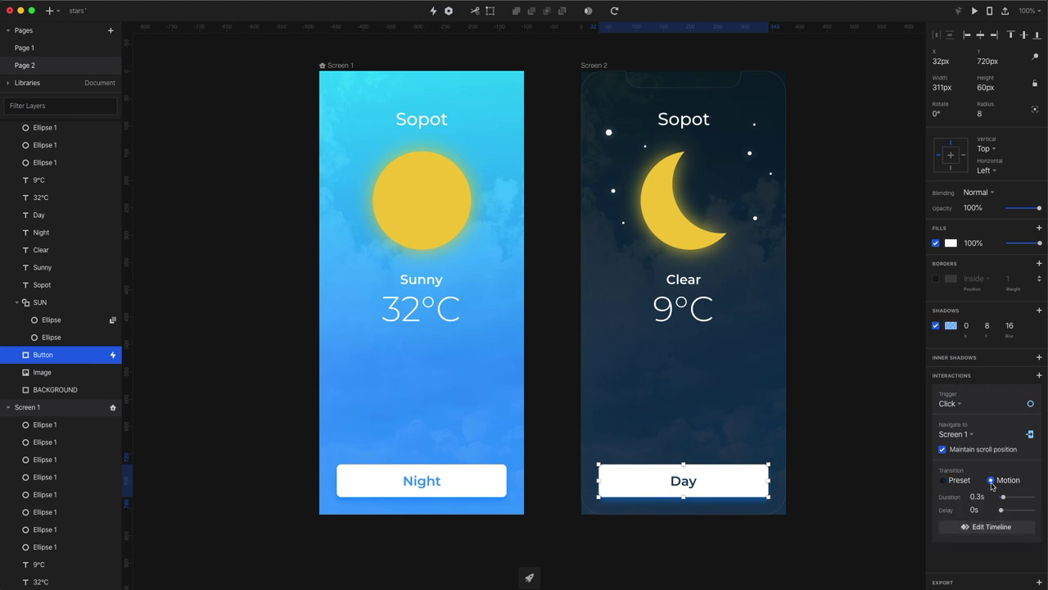
pyautogui.click(981, 496)
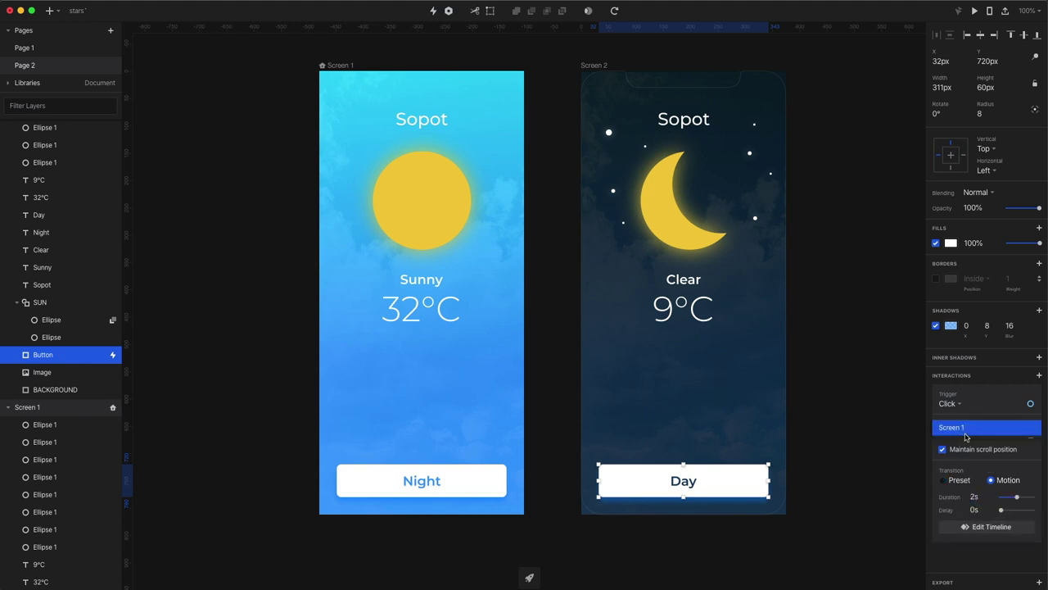
pyautogui.click(904, 487)
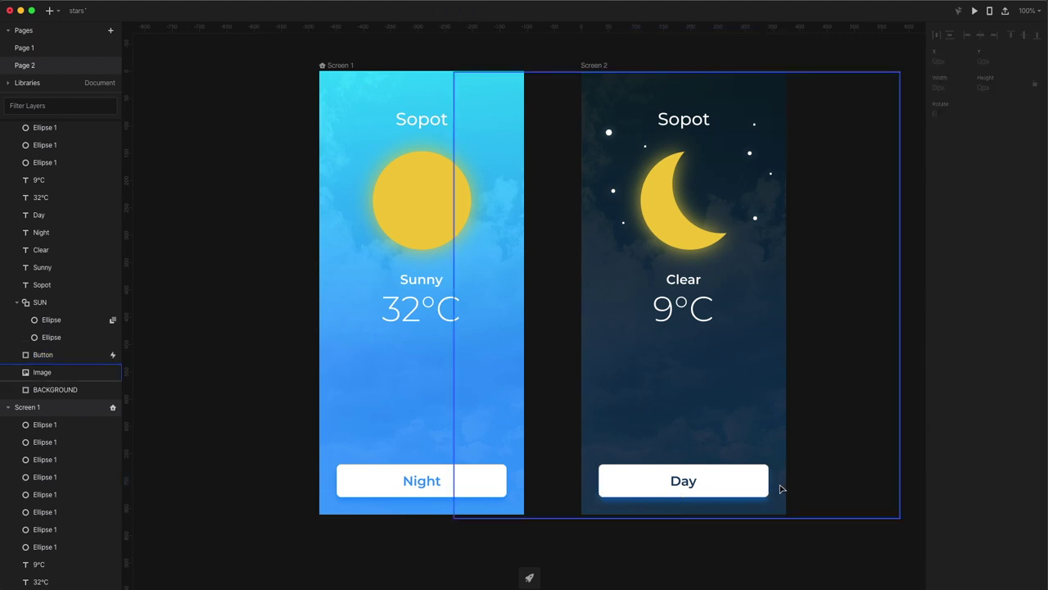
# Change the Day button's shadow colour to dark navy.
pyautogui.click(759, 487)
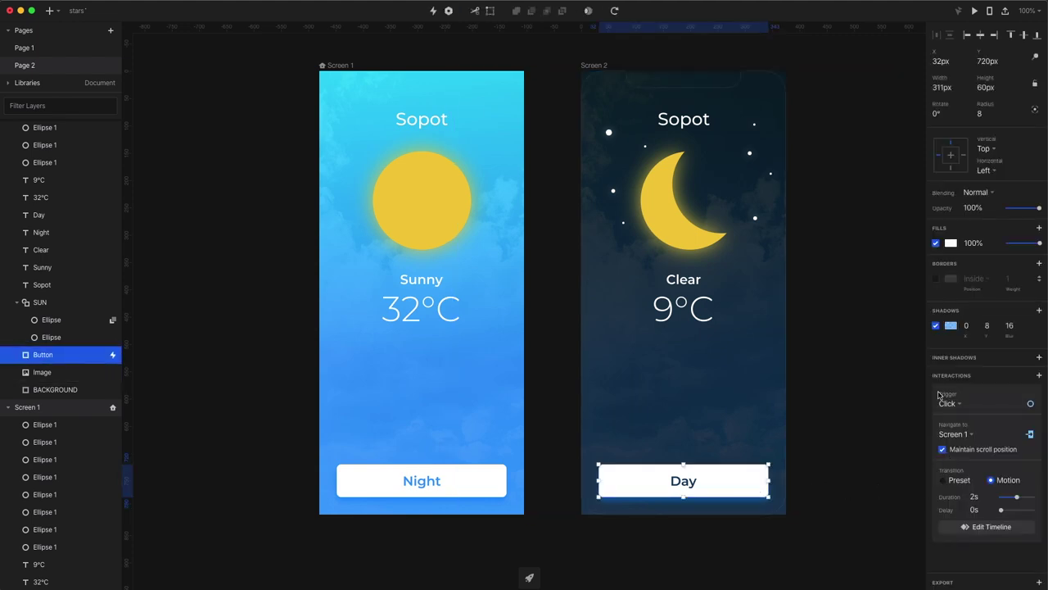
pyautogui.click(951, 326)
pyautogui.write('152739')
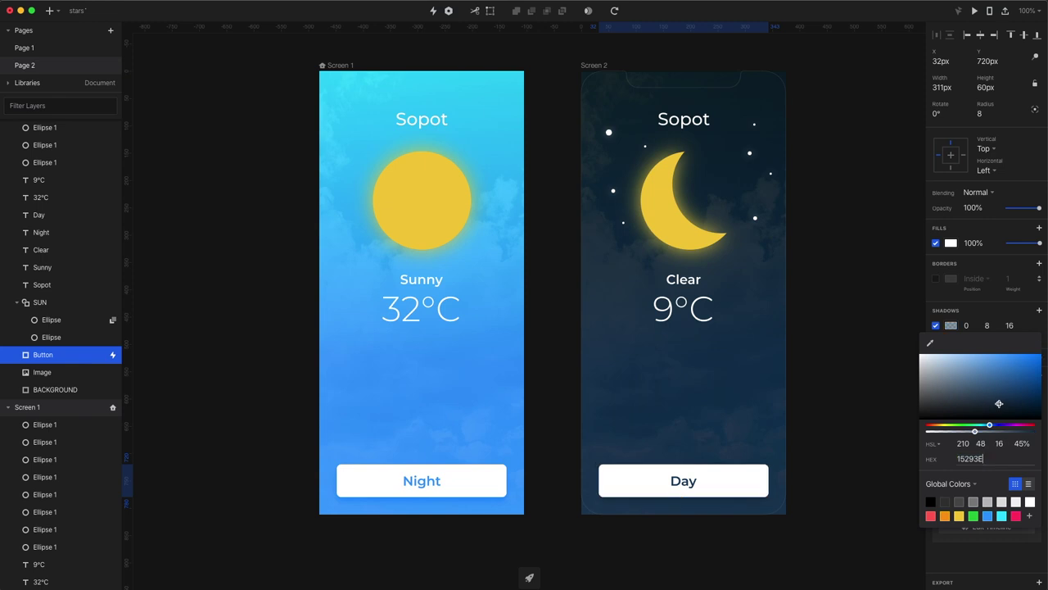
pyautogui.click(862, 458)
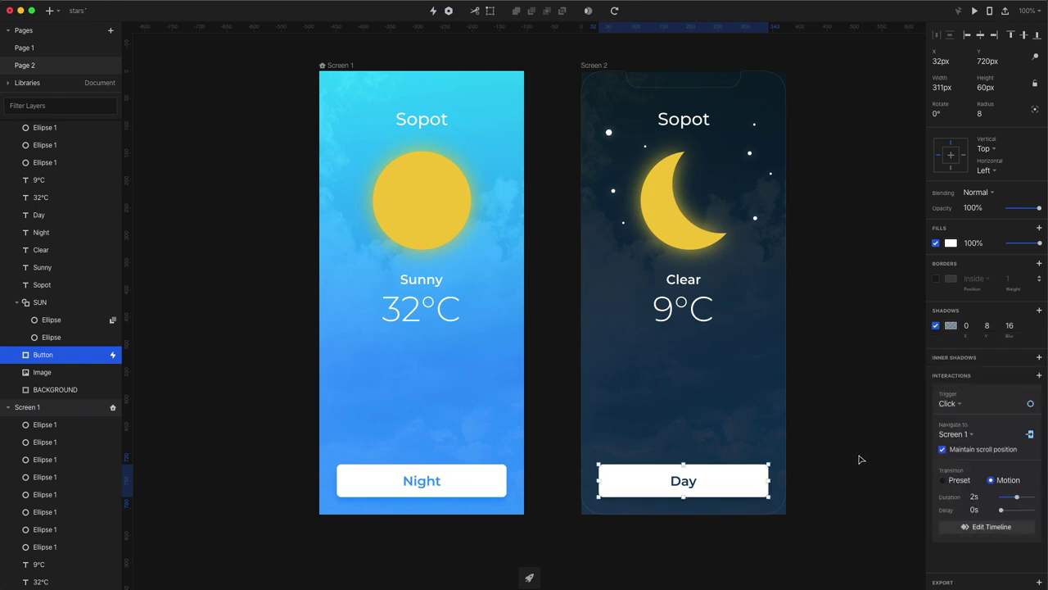
pyautogui.click(860, 459)
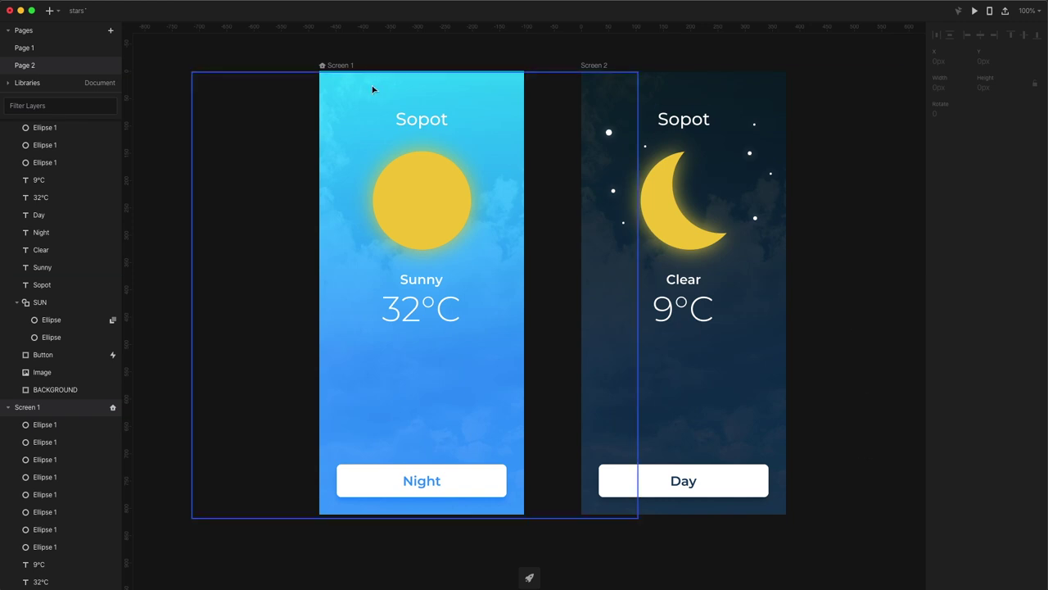
# Preview from Screen 1, play the Night then Day transitions, and close the preview.
pyautogui.click(344, 68)
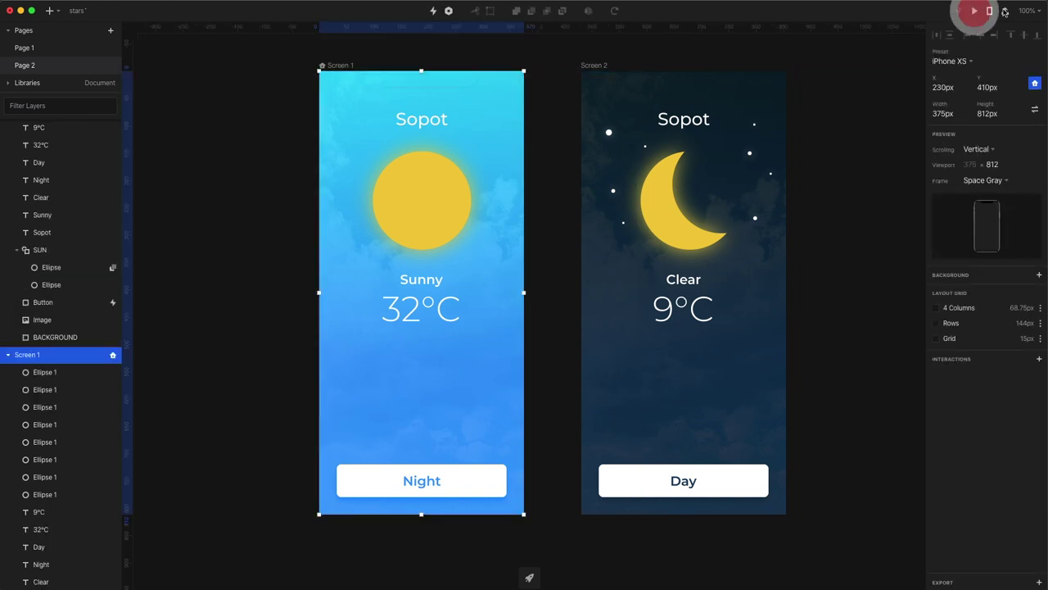
pyautogui.click(972, 12)
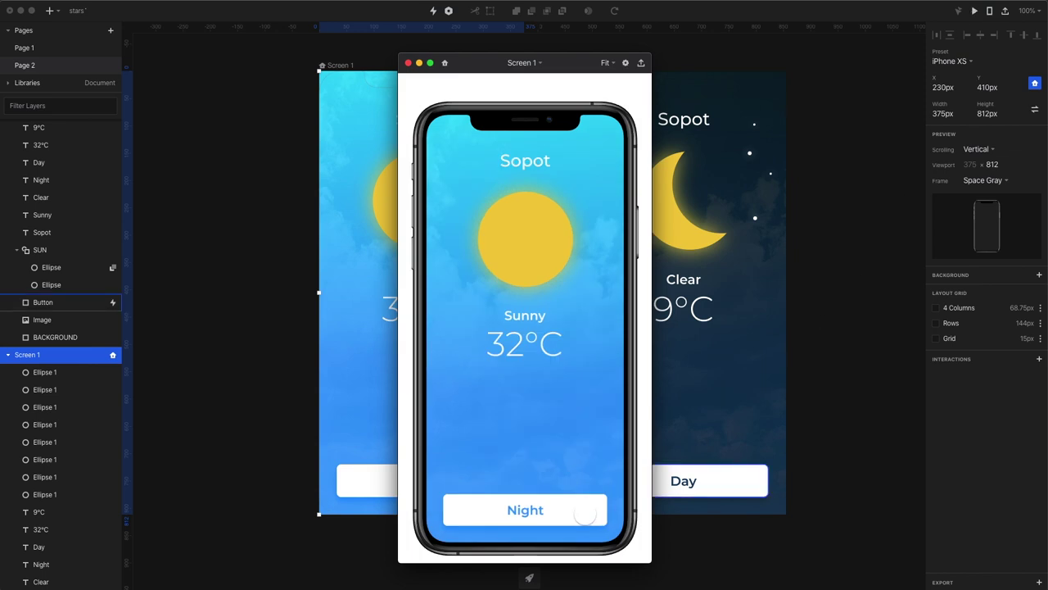
pyautogui.click(585, 513)
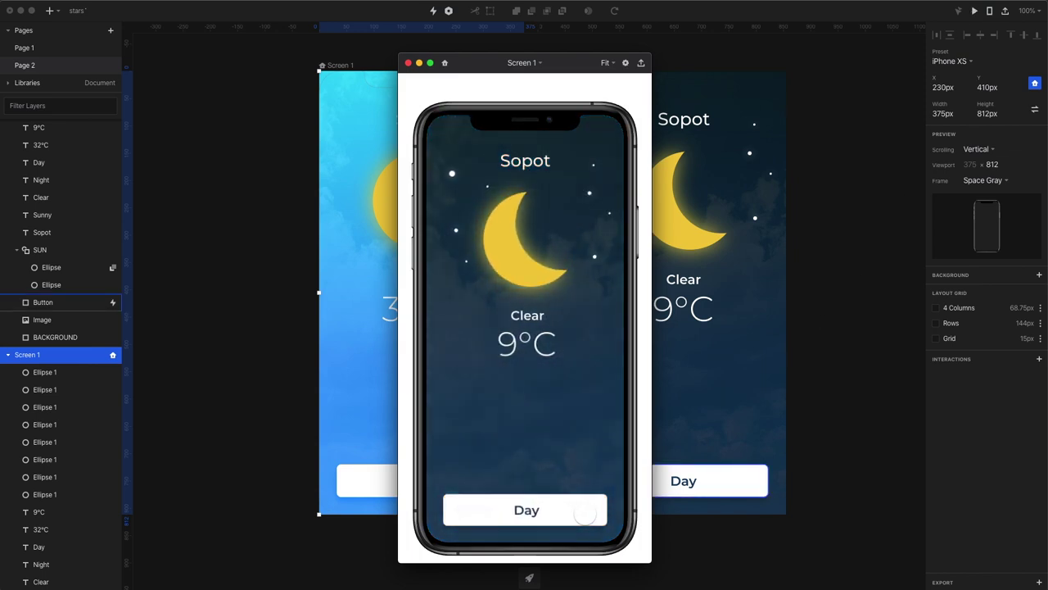
pyautogui.click(584, 515)
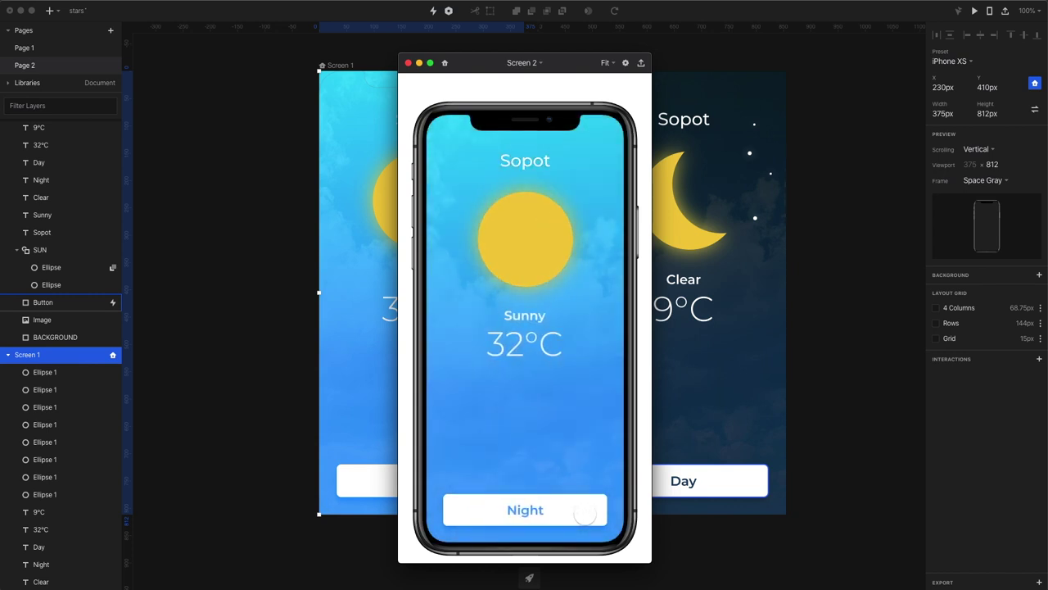
pyautogui.press('Escape')
# Shift the night screen's cloud Image layer left until its X is -303px.
pyautogui.click(45, 355)
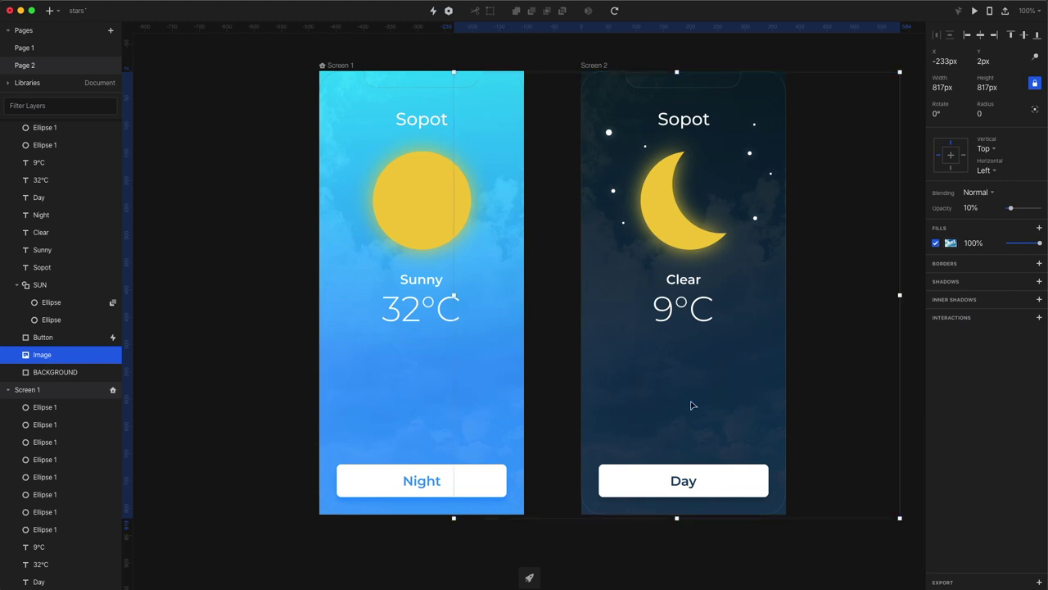
pyautogui.hotkey('shift', 'Left')
pyautogui.hotkey('shift', 'Left')
pyautogui.hotkey('shift', 'Left')
pyautogui.hotkey('shift', 'Left')
pyautogui.hotkey('shift', 'Left')
pyautogui.hotkey('shift', 'Left')
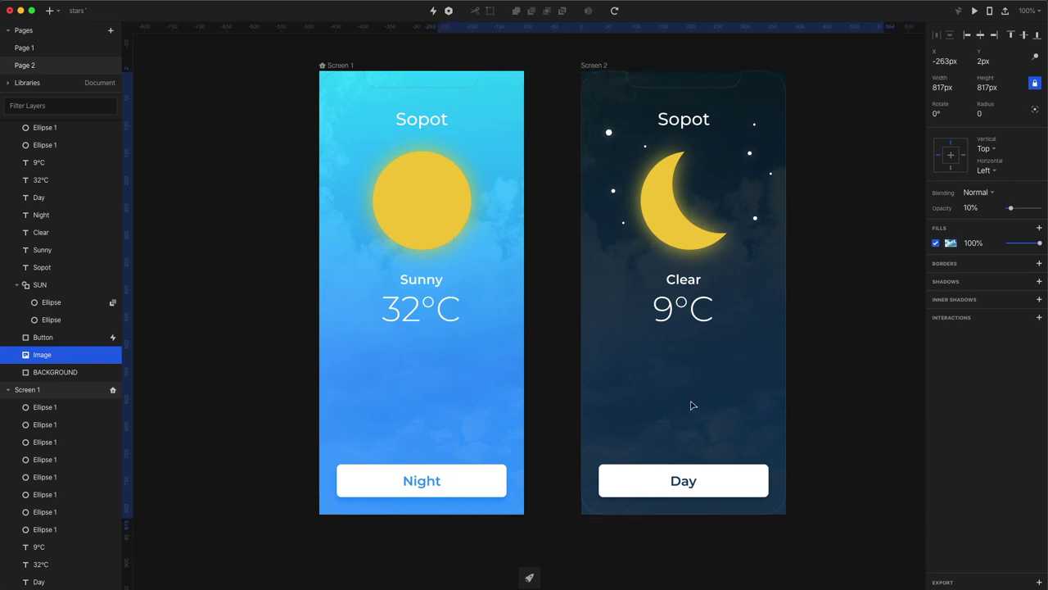
pyautogui.hotkey('shift', 'Left')
pyautogui.hotkey('shift', 'Left')
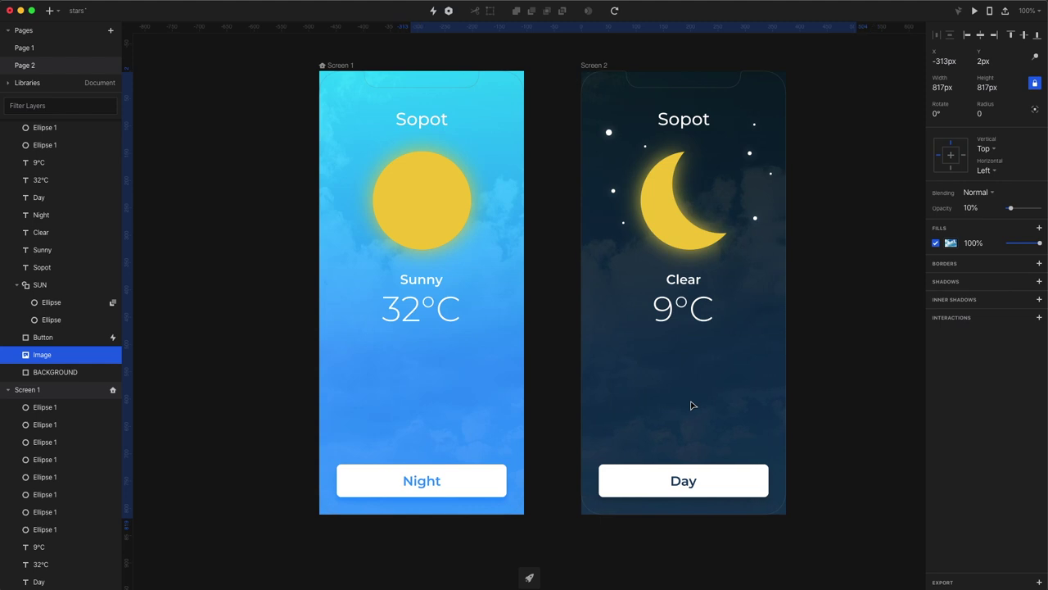
pyautogui.hotkey('shift', 'Right')
pyautogui.hotkey('shift', 'Right')
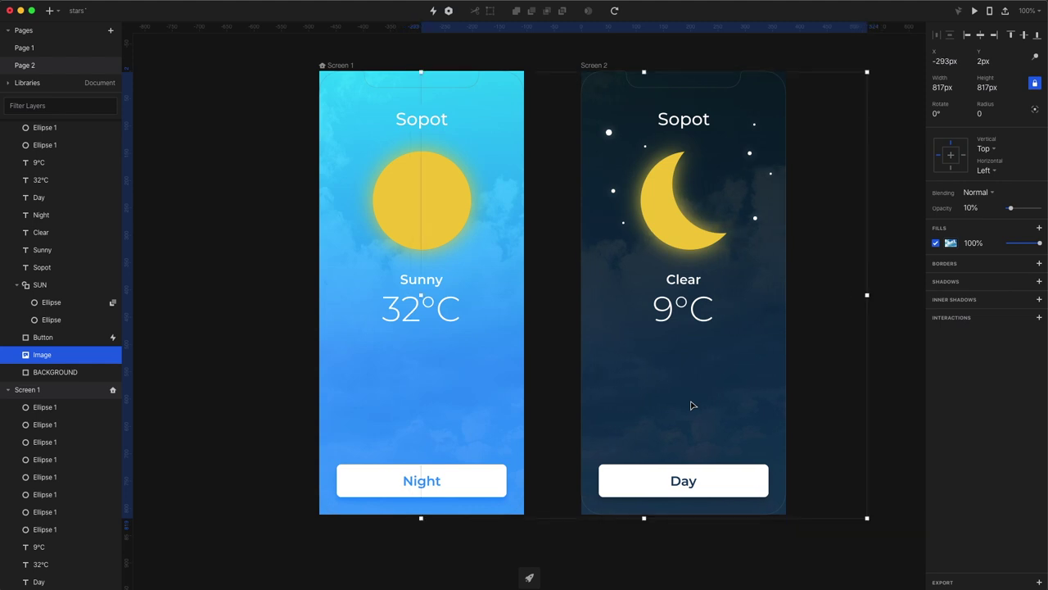
pyautogui.hotkey('shift', 'Left')
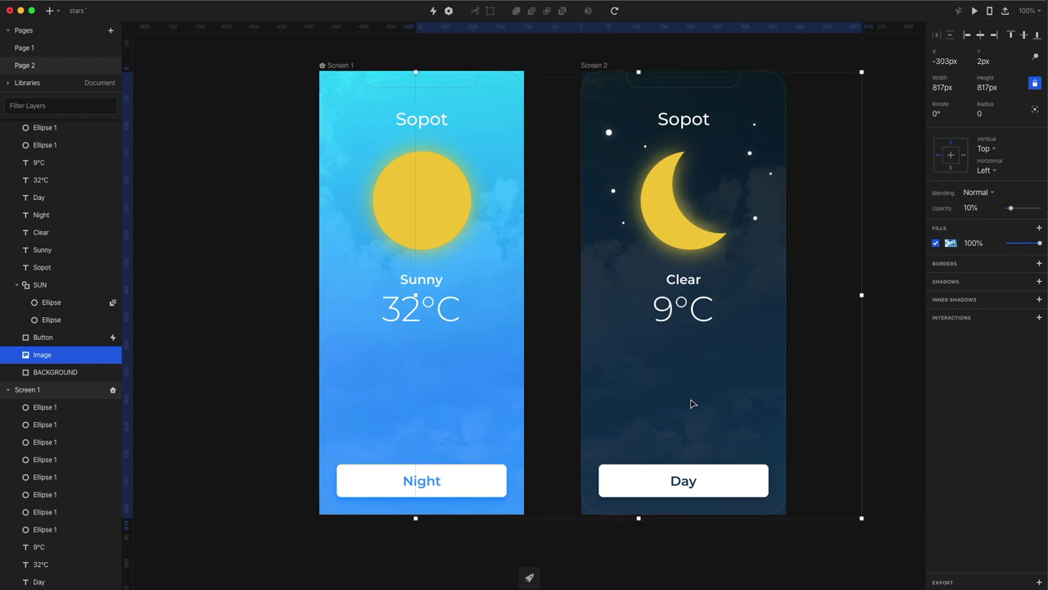
# Preview from Screen 1, toggle Night and Day twice, then close the preview.
pyautogui.click(341, 66)
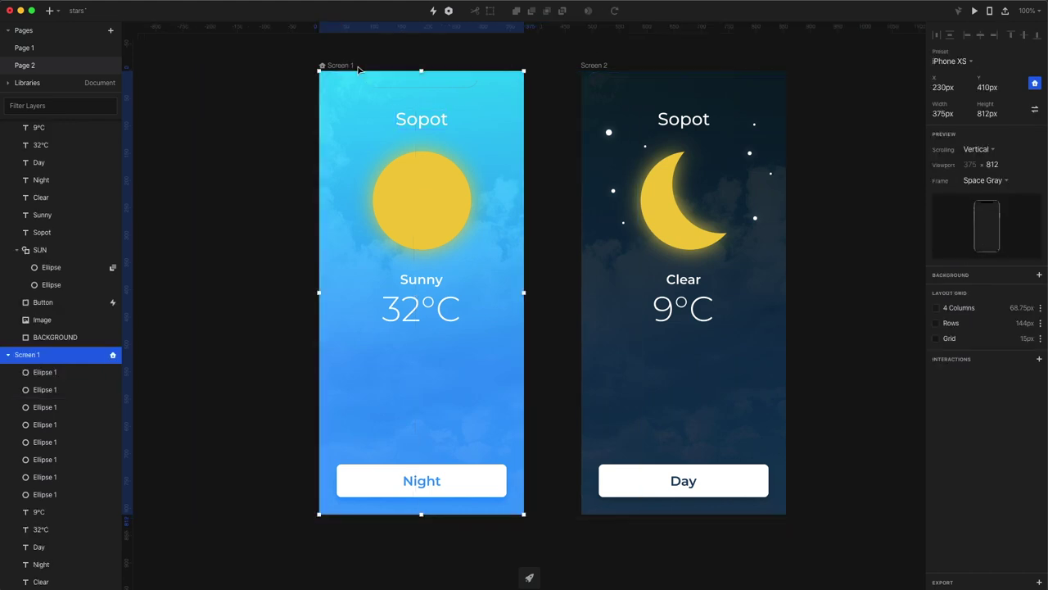
pyautogui.click(975, 12)
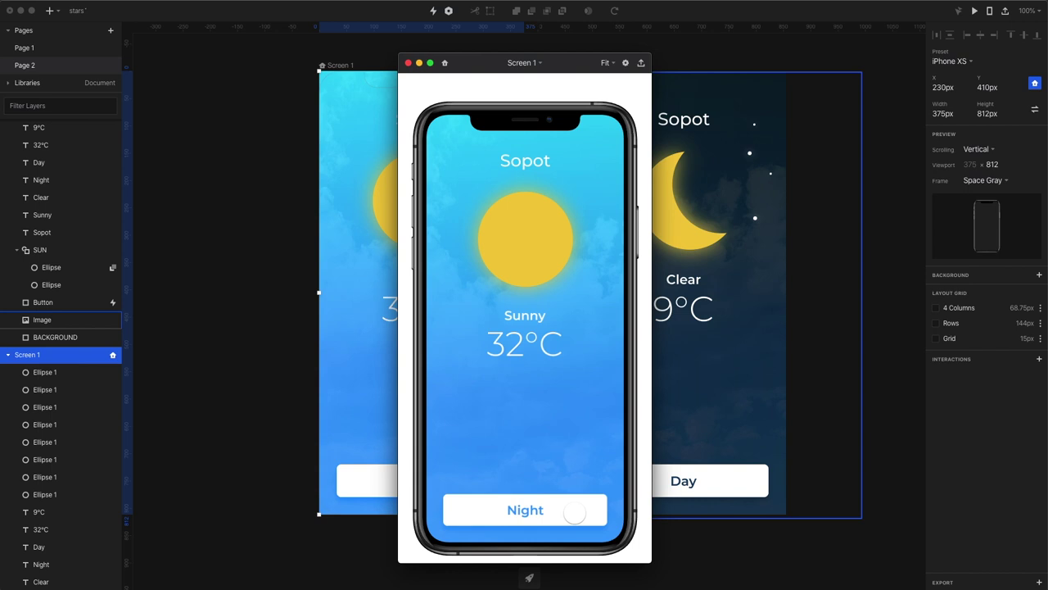
pyautogui.click(575, 511)
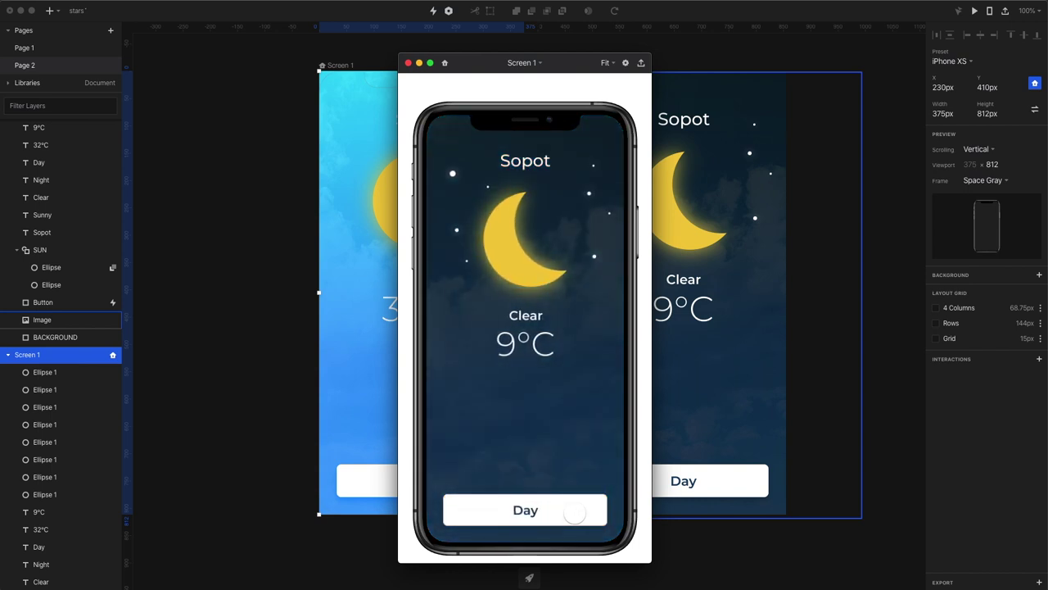
pyautogui.click(575, 512)
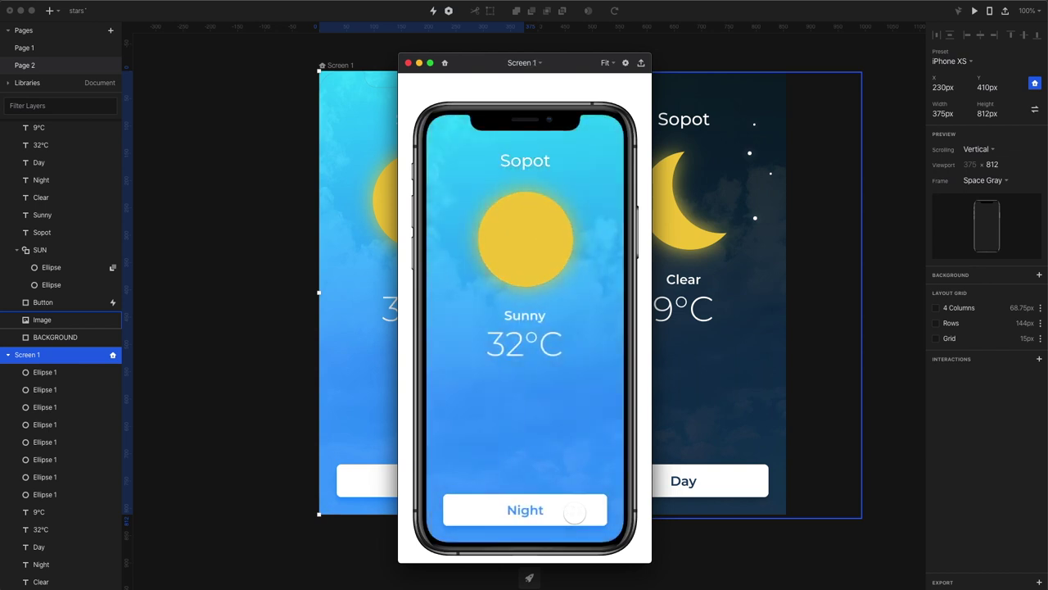
pyautogui.click(575, 512)
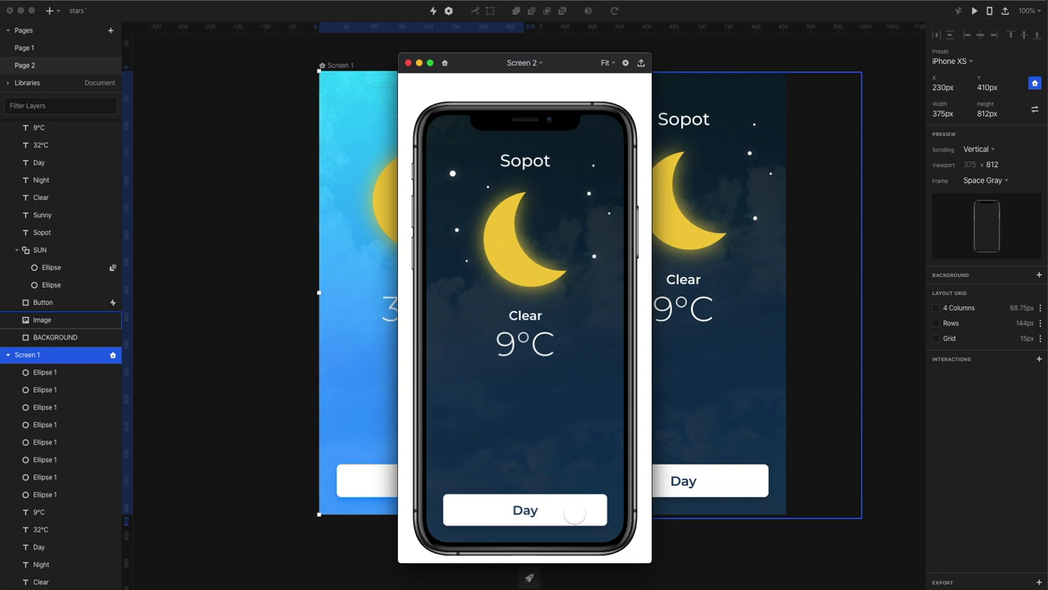
pyautogui.click(575, 512)
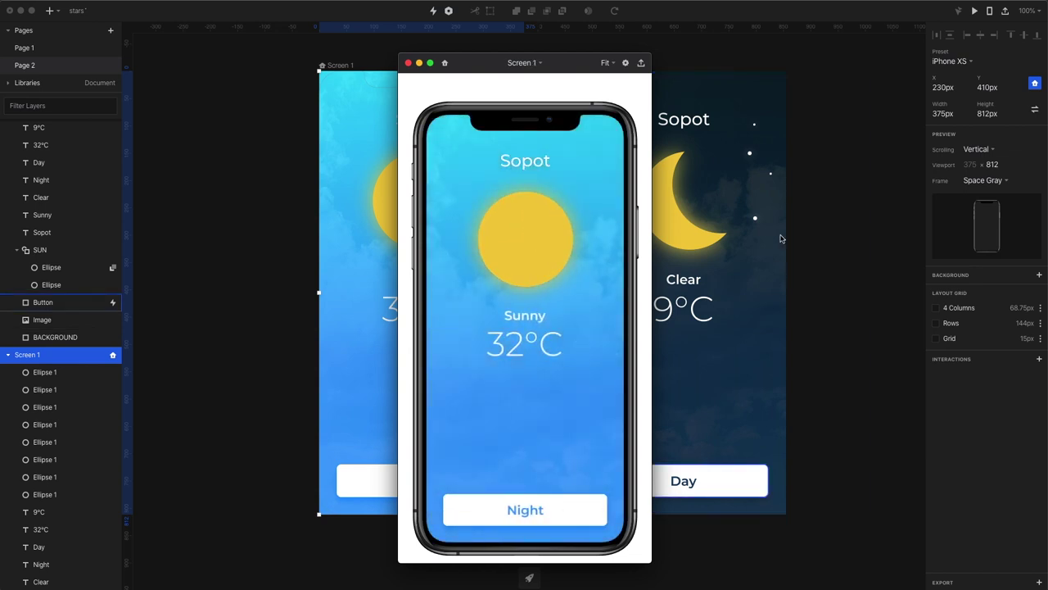
pyautogui.click(408, 63)
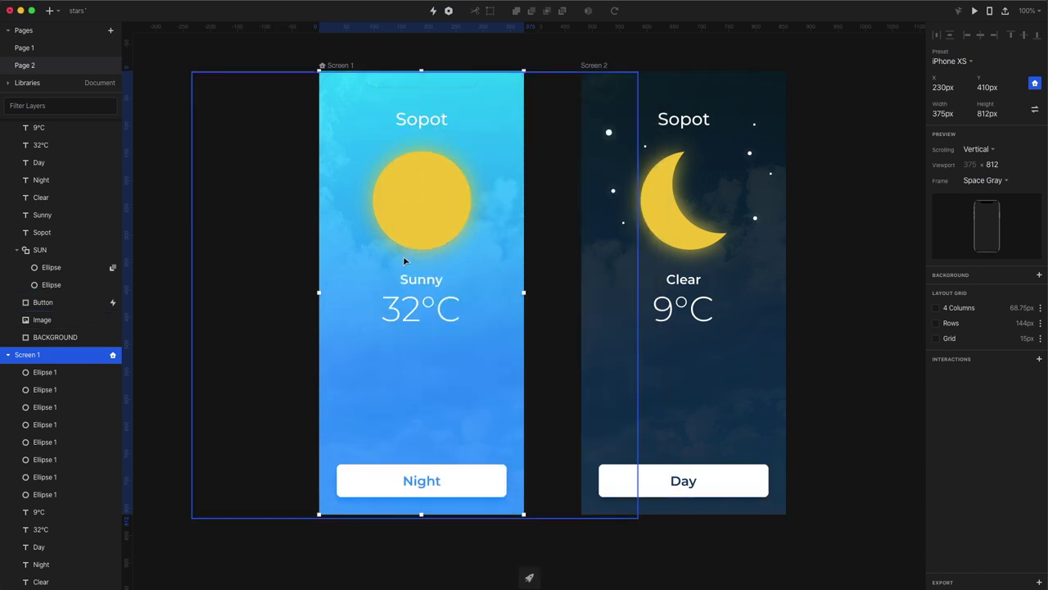
# Reopen the preview with Cmd+P and replay the Night and Day transitions twice.
pyautogui.press('super+p')
pyautogui.click(488, 514)
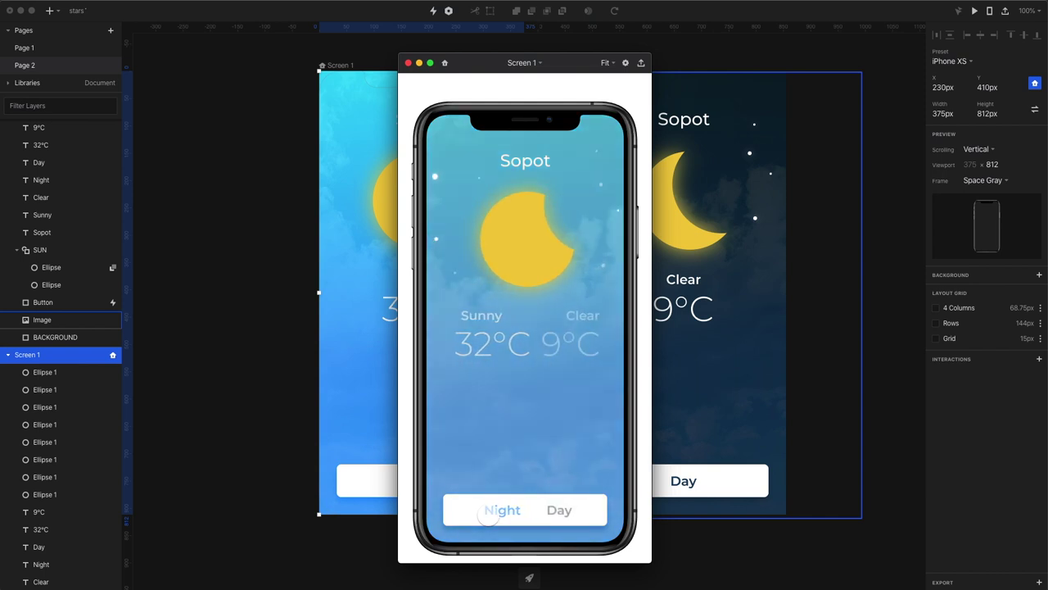
pyautogui.click(488, 514)
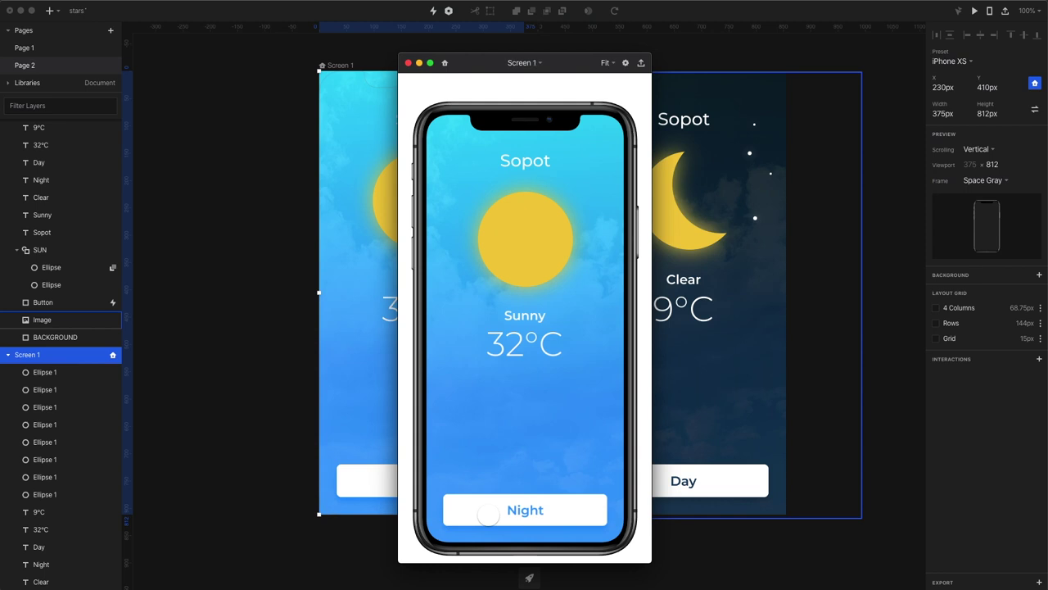
pyautogui.click(488, 513)
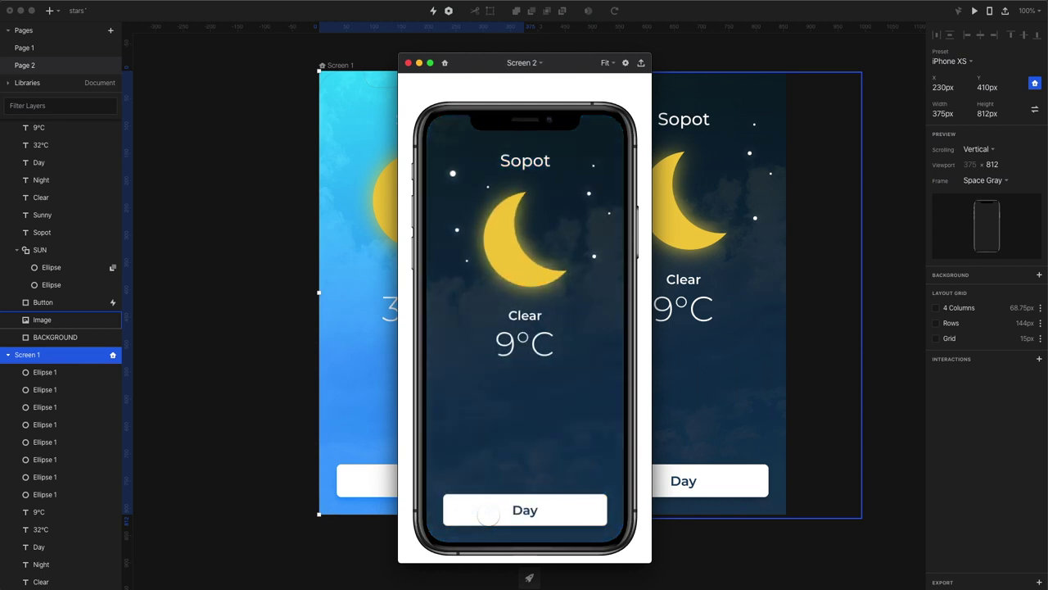
pyautogui.click(488, 513)
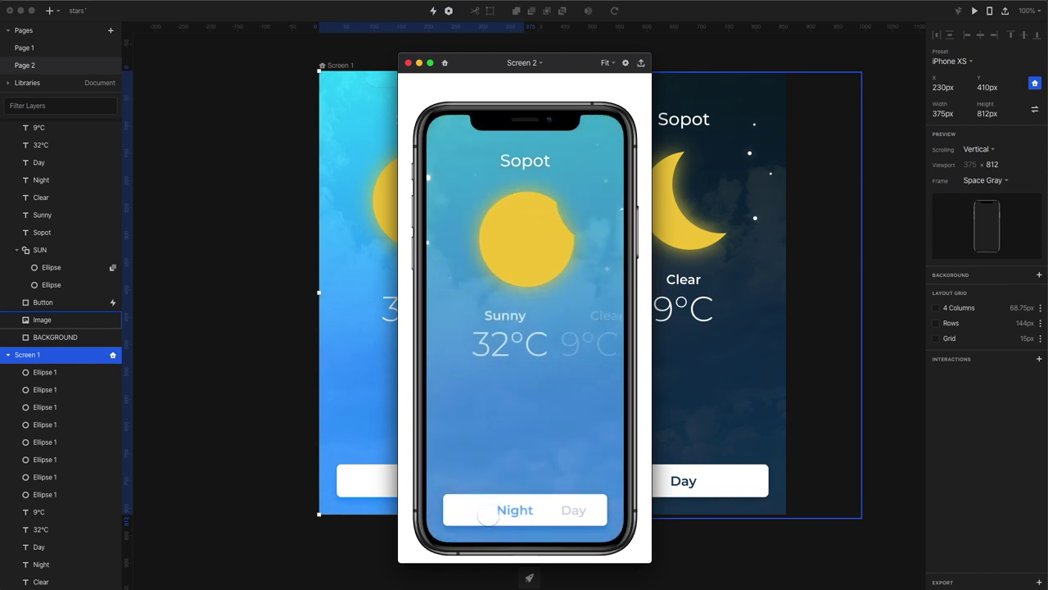
# Draw a 304 × 192 rectangle above the Night button with white fill at 30% opacity.
pyautogui.press('Escape')
pyautogui.moveTo(338, 342); pyautogui.dragTo(505, 445)
pyautogui.click(950, 244)
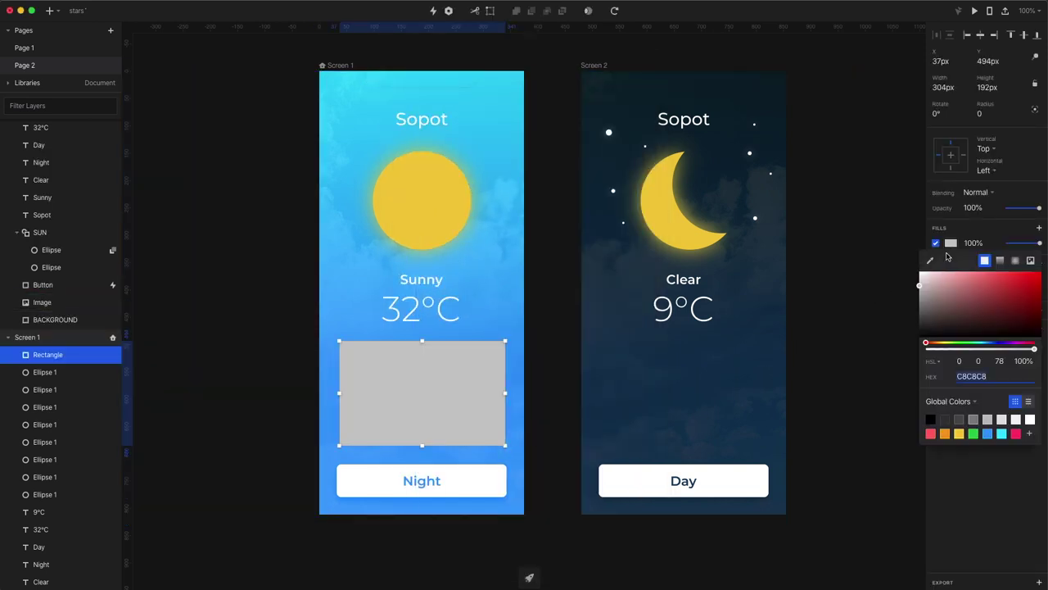
pyautogui.moveTo(937, 282); pyautogui.dragTo(904, 259)
pyautogui.click(819, 341)
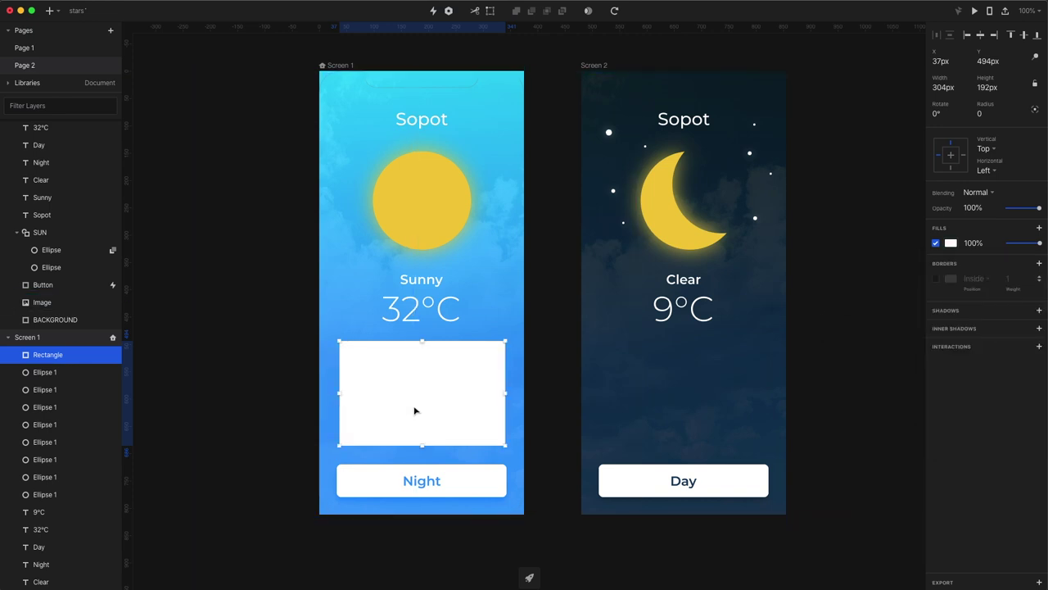
pyautogui.press('3')
# Delete the translucent trial rectangle from Screen 1.
pyautogui.click(538, 432)
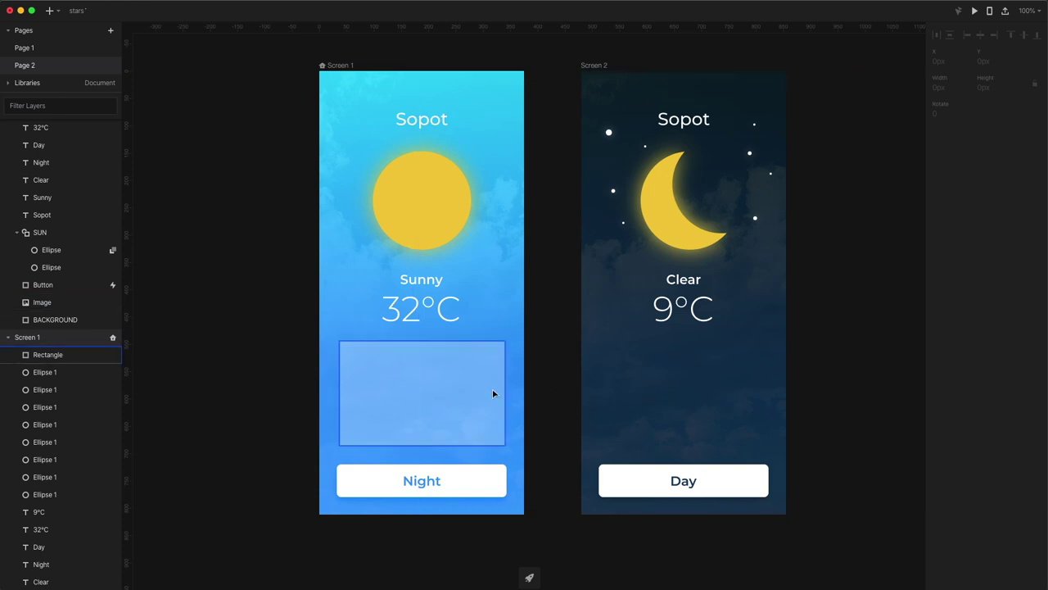
pyautogui.click(422, 398)
pyautogui.press('Delete')
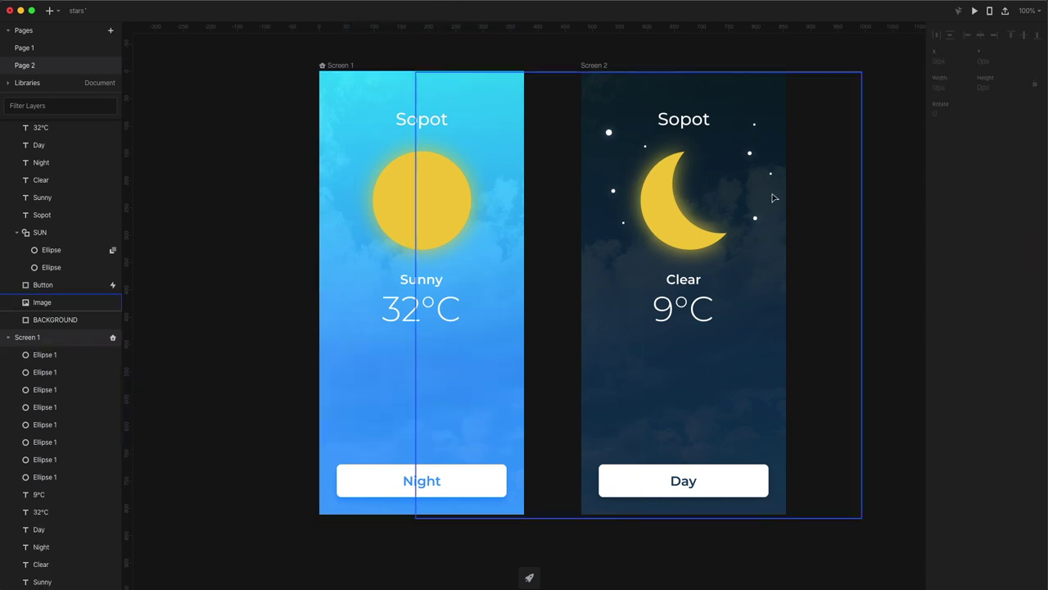